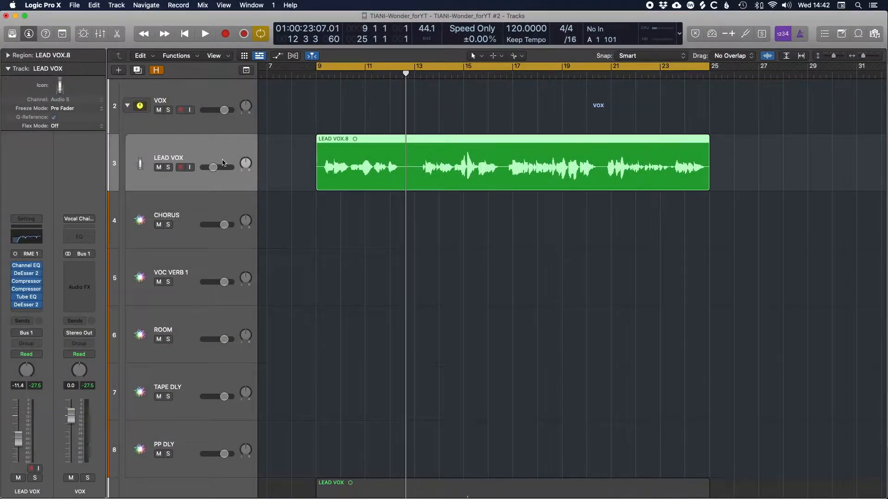
# Play the lead vocal, fine-tune the threshold of the last DeEsser 2 on LEAD VOX, and stop playback.
pyautogui.press('space')
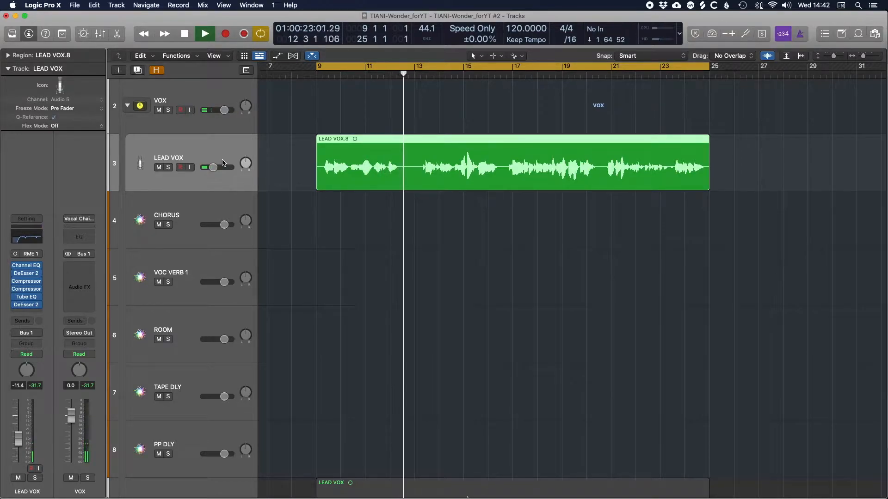
pyautogui.click(26, 305)
pyautogui.moveTo(385, 204); pyautogui.dragTo(384, 209)
pyautogui.click(282, 129)
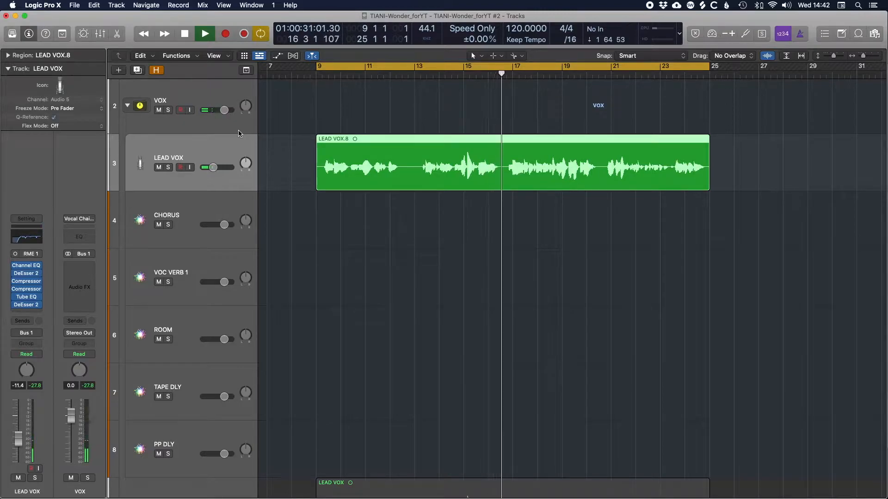
pyautogui.press('space')
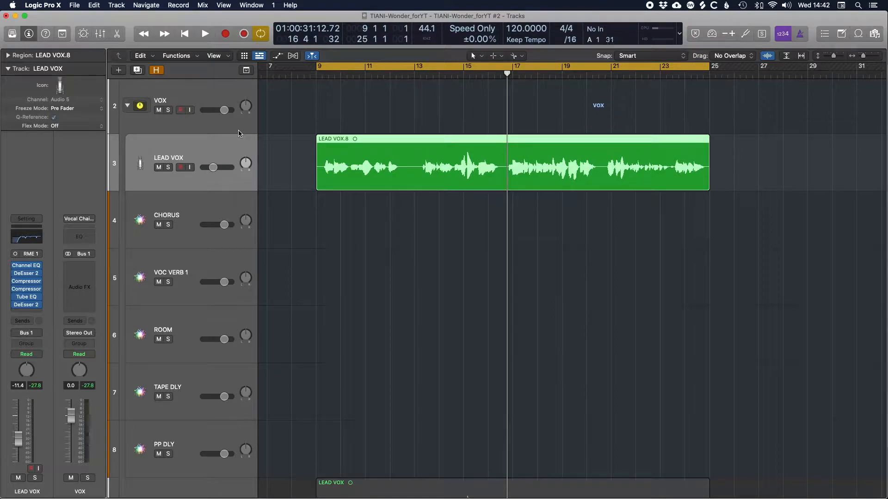
# Look through the effect chains of the CHORUS, VOC VERB 1, ROOM, TAPE DLY and PP DLY tracks, ending on LEAD VOX.
pyautogui.click(203, 206)
pyautogui.click(197, 278)
pyautogui.click(190, 332)
pyautogui.click(190, 374)
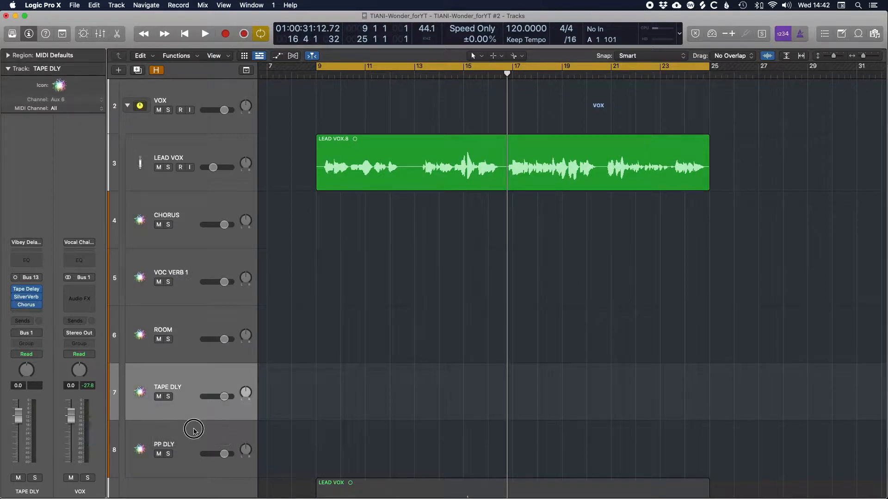
pyautogui.click(193, 428)
pyautogui.click(189, 149)
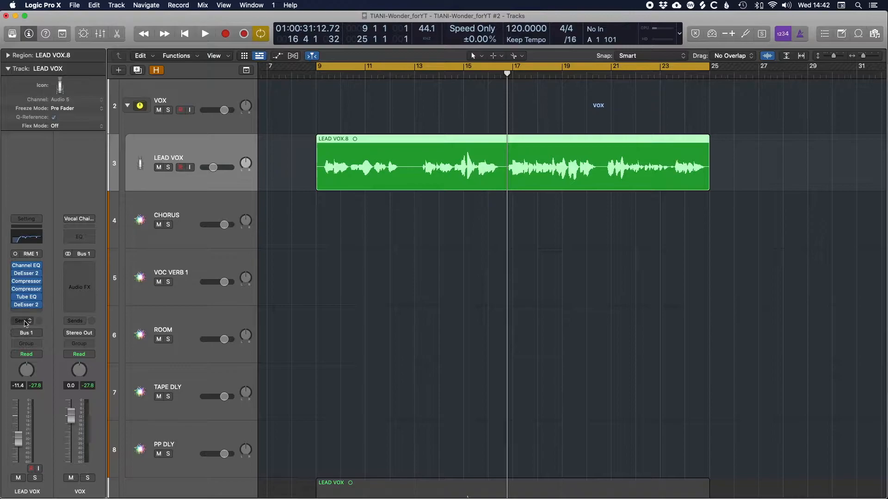
# Review the left and right delay settings of the Sample Delay on the CHORUS track.
pyautogui.click(189, 211)
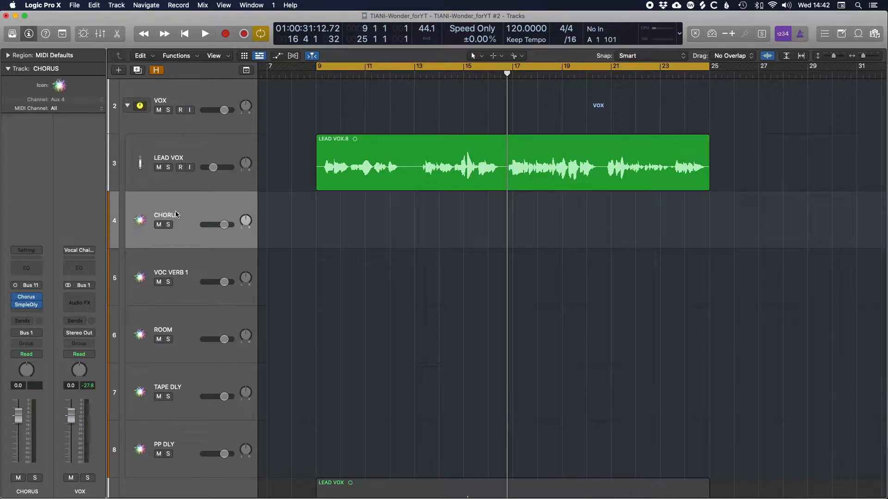
pyautogui.click(28, 303)
pyautogui.click(29, 305)
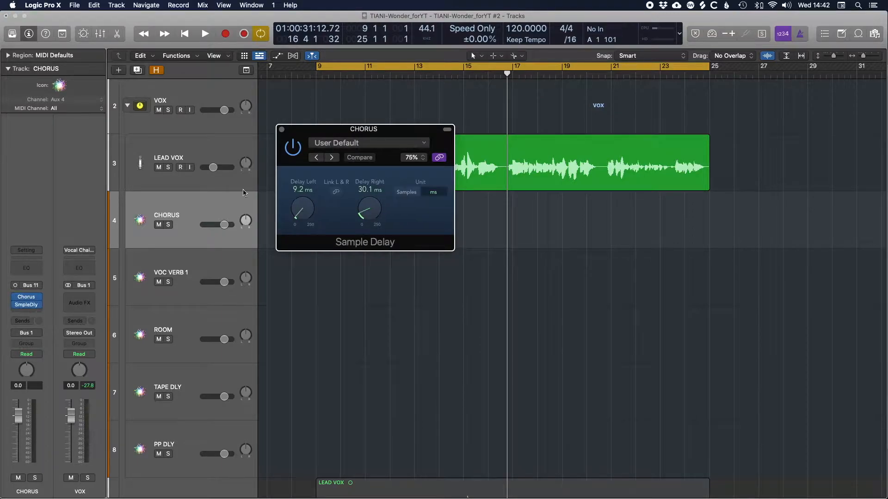
pyautogui.click(281, 129)
# Add a send on the LEAD VOX track to Bus 11, the CHORUS aux.
pyautogui.click(193, 148)
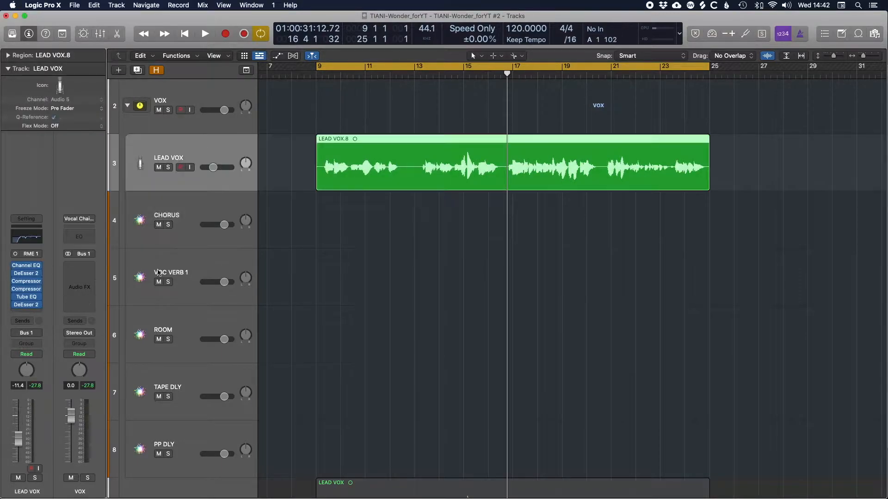
pyautogui.click(26, 321)
pyautogui.moveTo(50, 333)
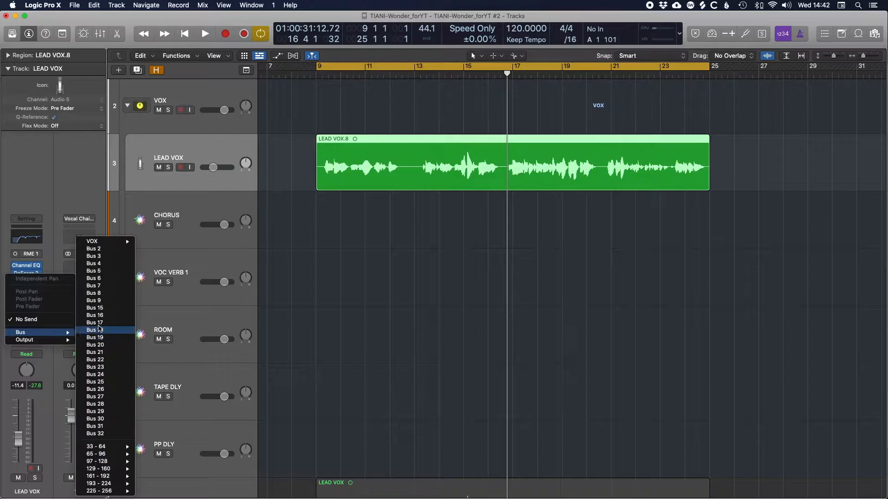
pyautogui.moveTo(109, 244)
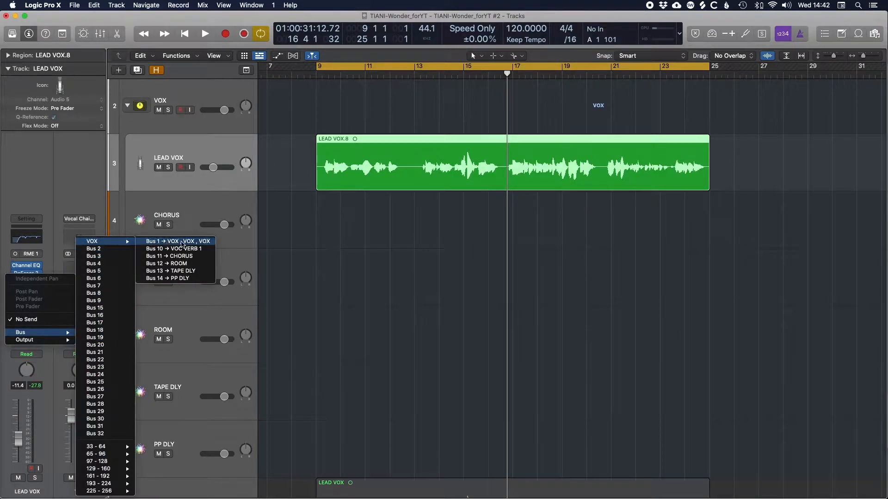
pyautogui.click(193, 256)
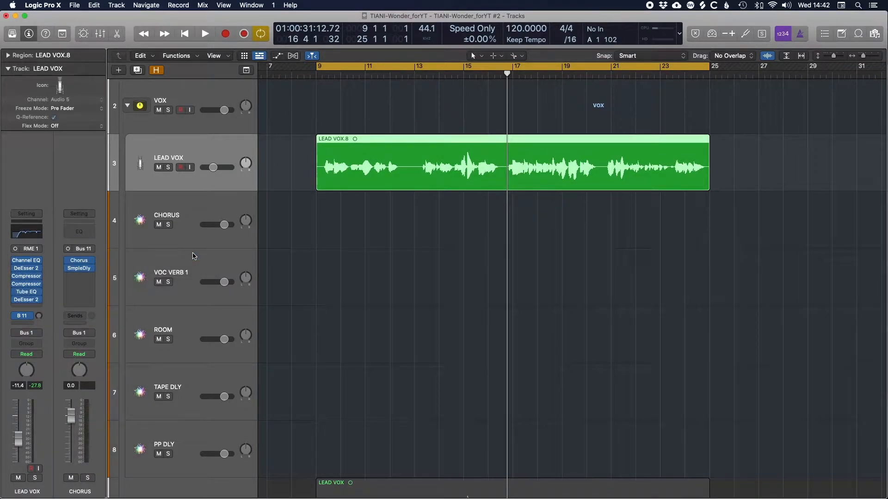
# Bypass the Chorus effect on the CHORUS track and rename the track WIDTH.
pyautogui.click(195, 213)
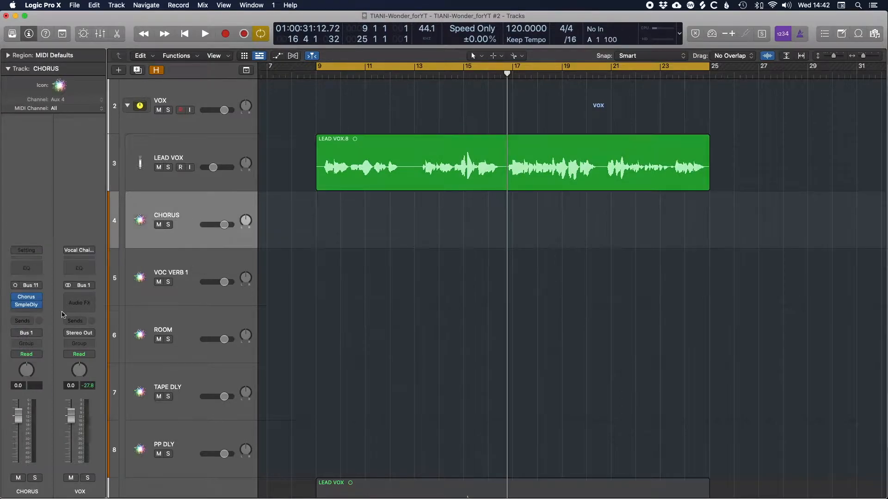
pyautogui.doubleClick(169, 214)
pyautogui.write('W')
pyautogui.press('Return')
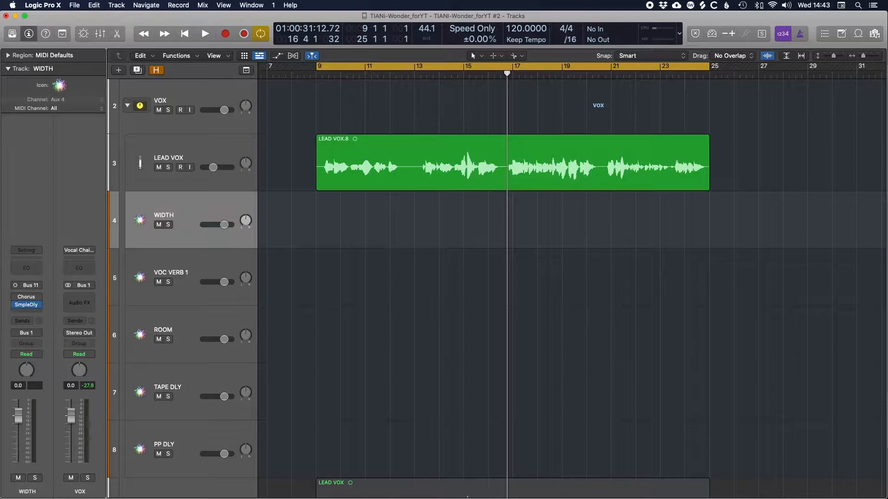
# Set the LEAD VOX send to Bus 11 to about -8.9 dB and show the WIDTH track's Sample Delay.
pyautogui.click(26, 304)
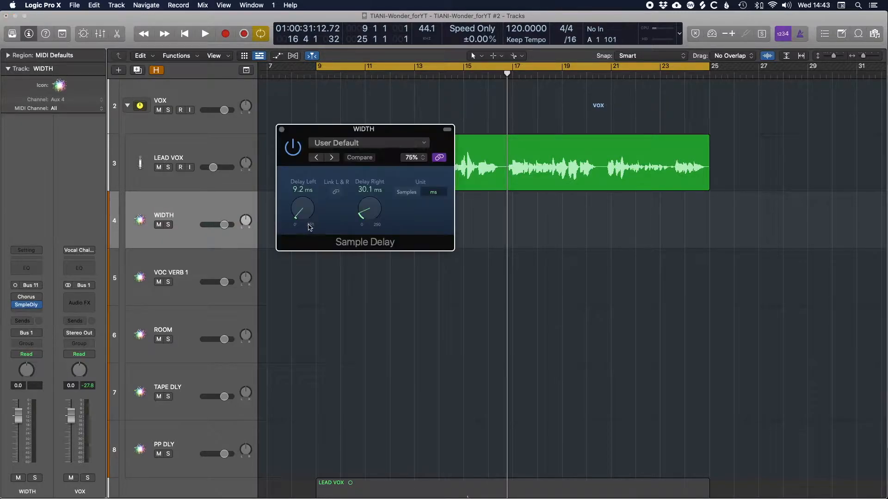
pyautogui.moveTo(378, 131); pyautogui.dragTo(603, 152)
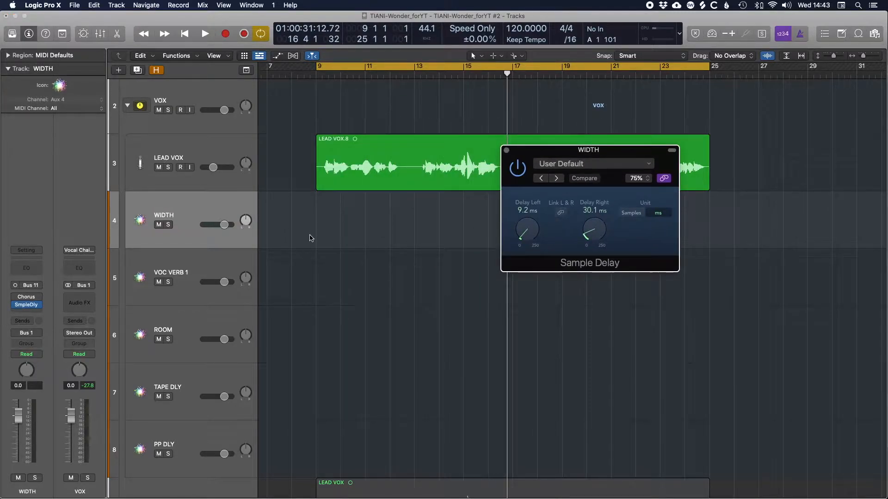
pyautogui.click(207, 151)
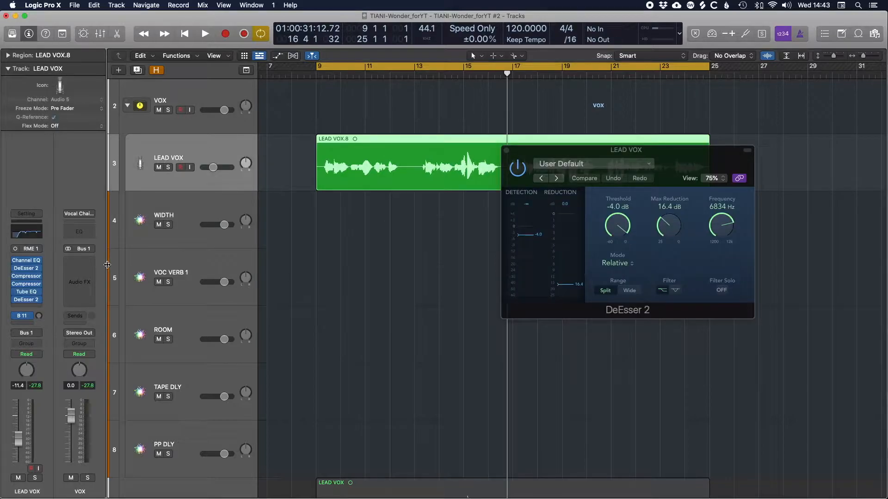
pyautogui.click(40, 316)
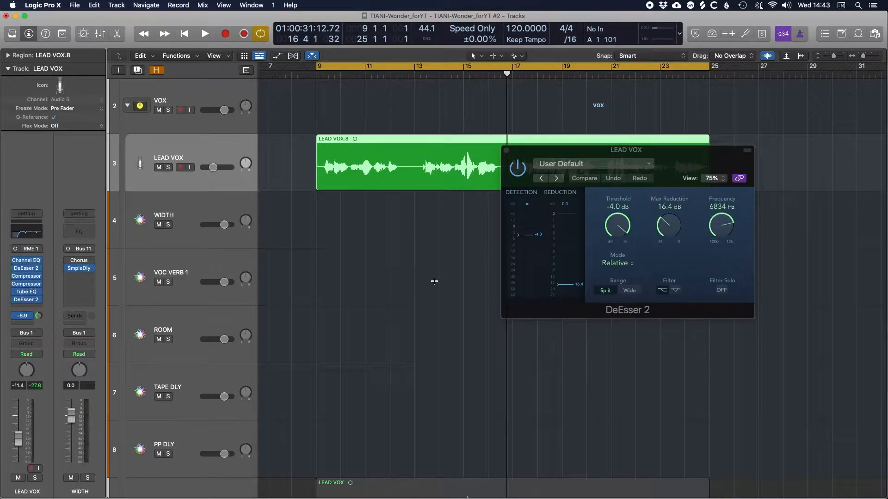
pyautogui.click(176, 203)
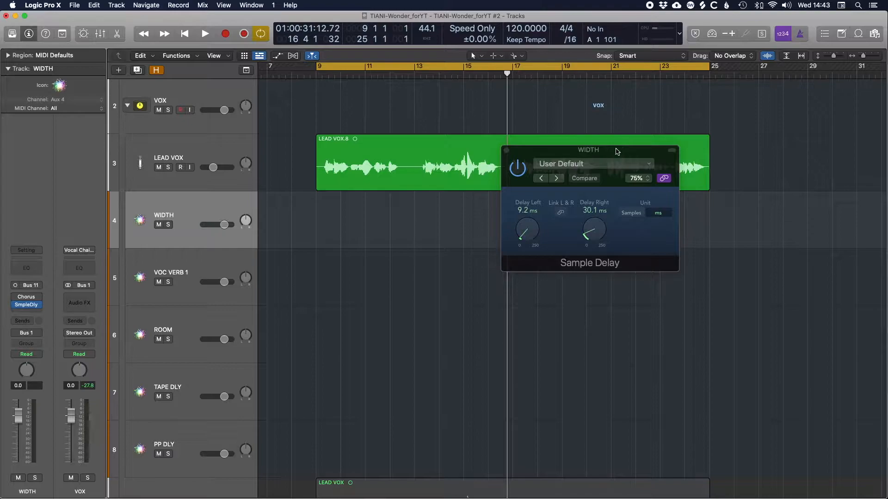
pyautogui.moveTo(618, 151); pyautogui.dragTo(396, 184)
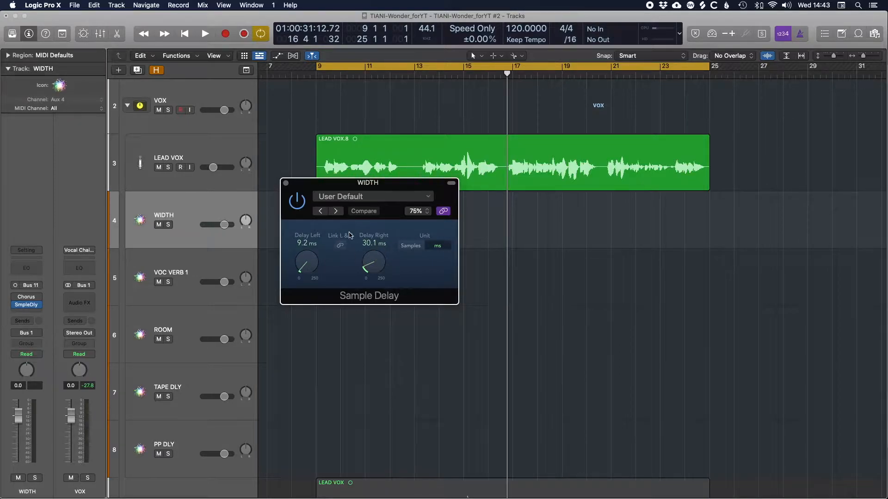
# Play LEAD VOX soloed, adjust its Bus 11 send level, and compare the vocal with the send off and on.
pyautogui.click(198, 154)
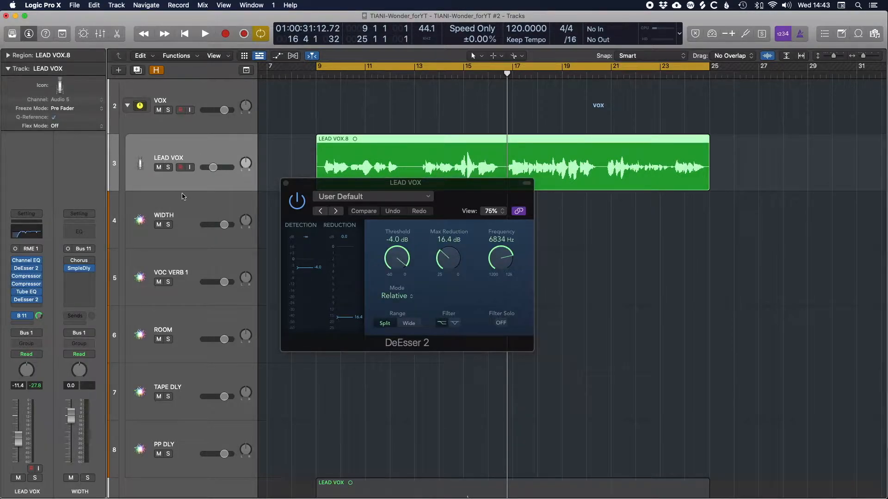
pyautogui.press('s')
pyautogui.press('space')
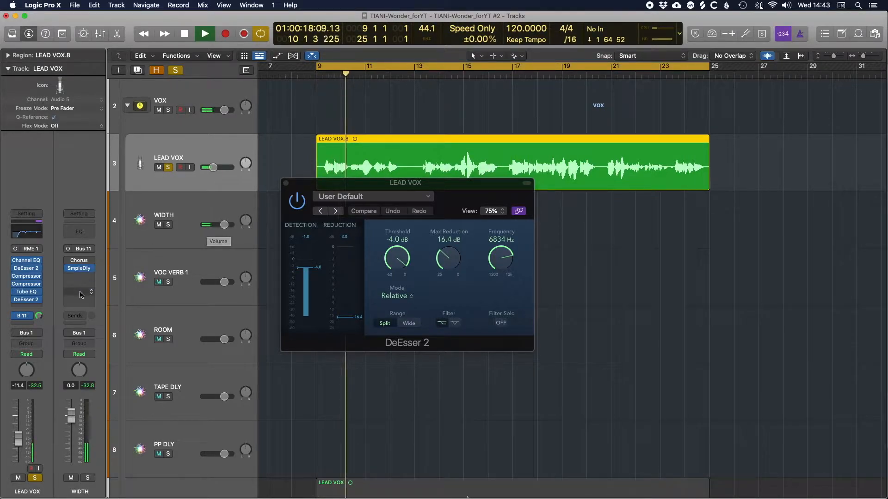
pyautogui.moveTo(39, 316)
pyautogui.mouseDown()
pyautogui.moveTo(39, 346)
pyautogui.moveTo(39, 322)
pyautogui.mouseUp()
pyautogui.click(16, 317)
pyautogui.click(15, 317)
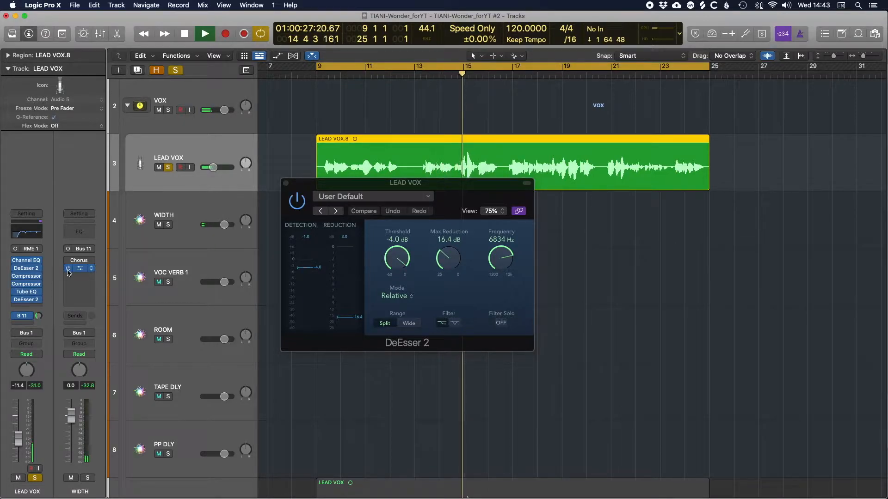
# Unsolo LEAD VOX, fine-tune its Bus 11 send level within the full mix, and compare the send off and on.
pyautogui.click(167, 167)
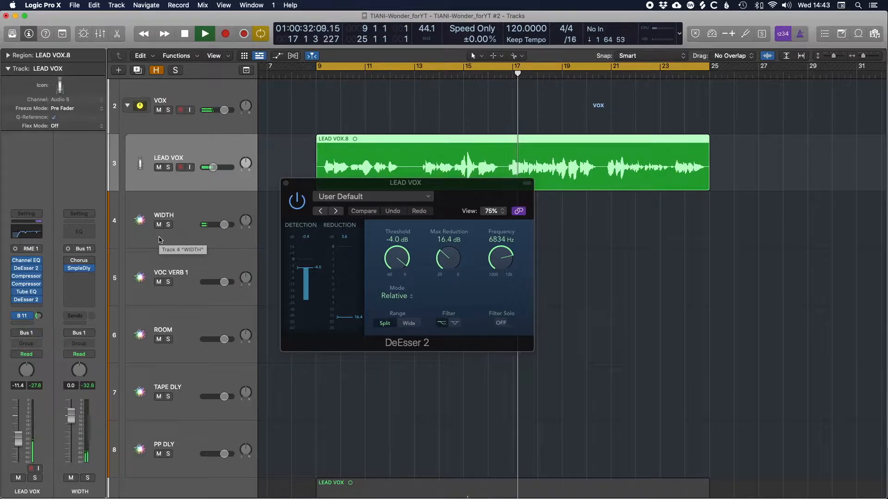
pyautogui.moveTo(40, 316); pyautogui.dragTo(40, 316)
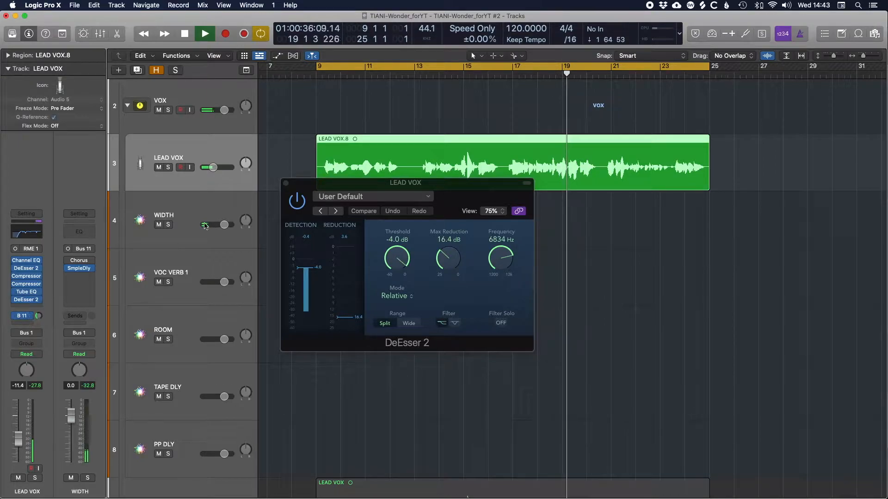
pyautogui.scroll(-5, 204, 226)
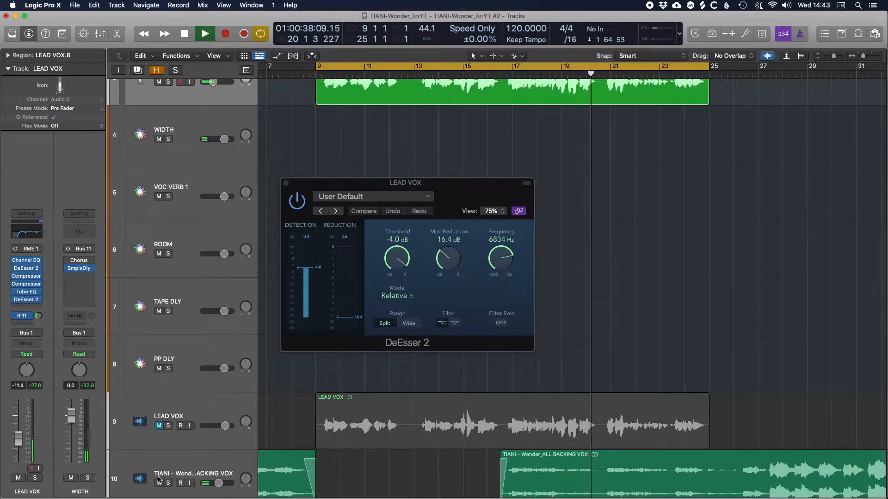
pyautogui.scroll(7, 212, 191)
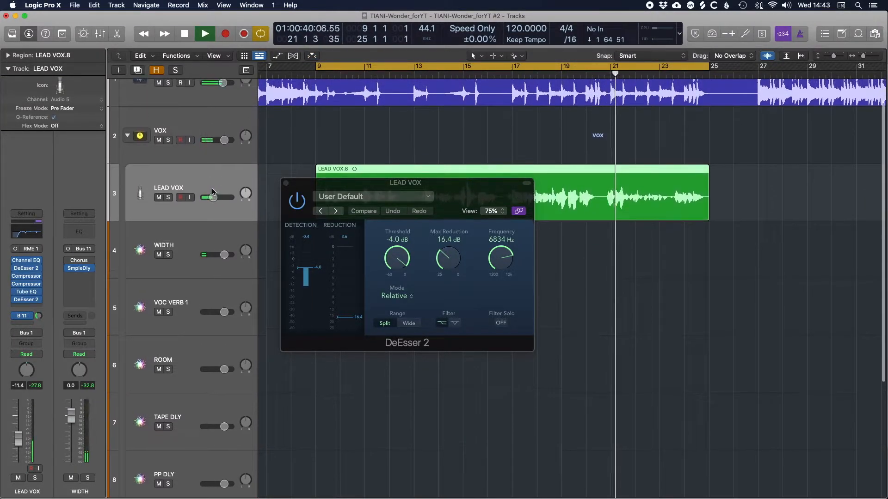
pyautogui.moveTo(38, 316); pyautogui.dragTo(38, 315)
pyautogui.click(15, 317)
pyautogui.click(14, 317)
pyautogui.press('space')
# Set the WIDTH track's Sample Delay to 13.0 ms left and 29.1 ms right during playback.
pyautogui.click(79, 268)
pyautogui.press('space')
pyautogui.moveTo(318, 262); pyautogui.dragTo(318, 261)
pyautogui.moveTo(374, 262); pyautogui.dragTo(375, 263)
pyautogui.moveTo(306, 262); pyautogui.dragTo(306, 263)
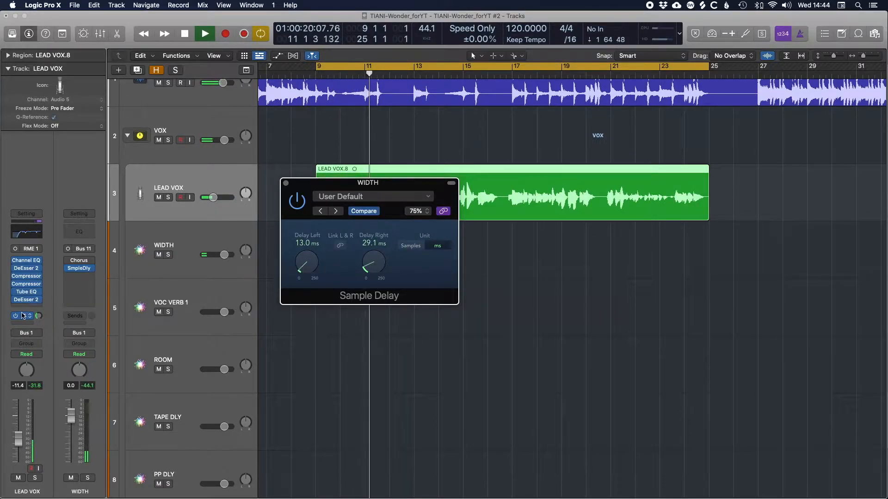
# Compare the mix with the LEAD VOX Bus 11 send off and on, and readjust the send level.
pyautogui.click(15, 316)
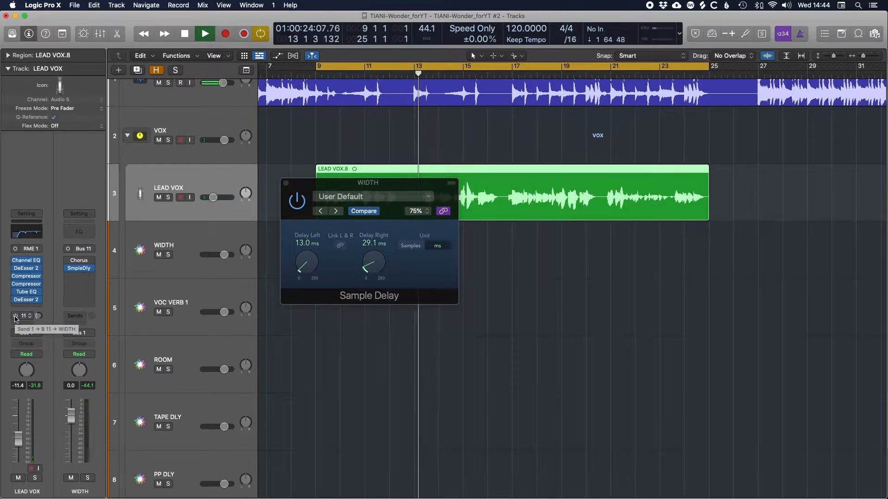
pyautogui.click(16, 317)
pyautogui.moveTo(39, 315); pyautogui.dragTo(43, 319)
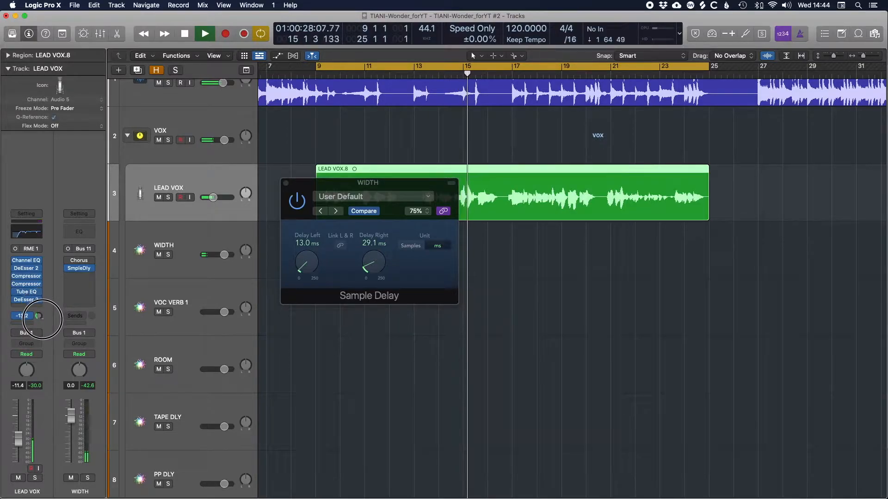
# Audition the Chorus on the WIDTH track with a 0.833 Hz rate and 11.5 % intensity, and bypass it again.
pyautogui.click(90, 261)
pyautogui.click(68, 261)
pyautogui.click(68, 261)
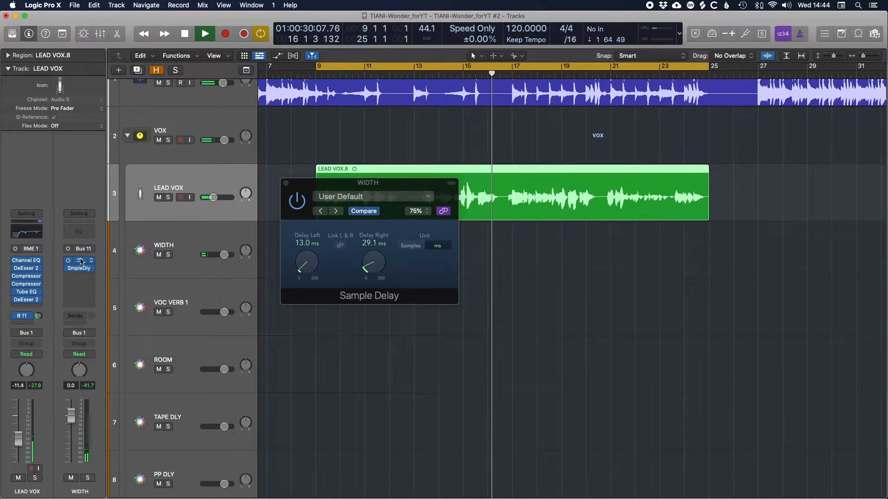
pyautogui.click(81, 262)
pyautogui.moveTo(357, 263); pyautogui.dragTo(319, 259)
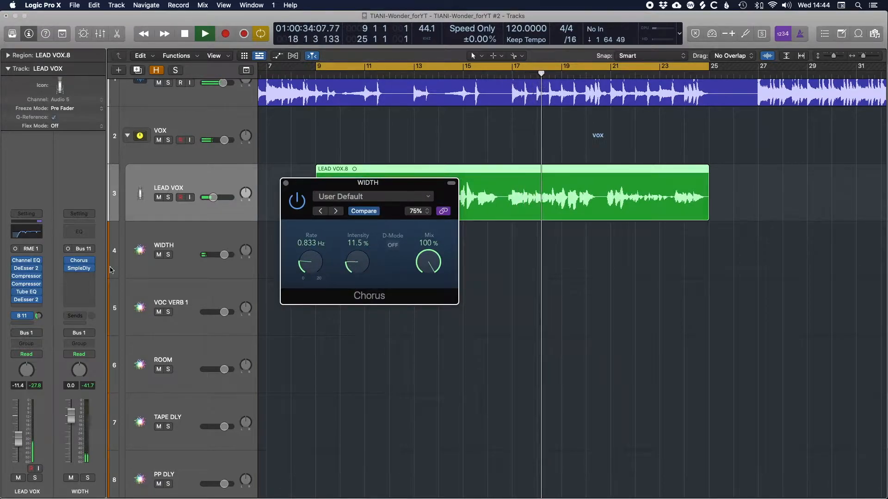
pyautogui.click(68, 261)
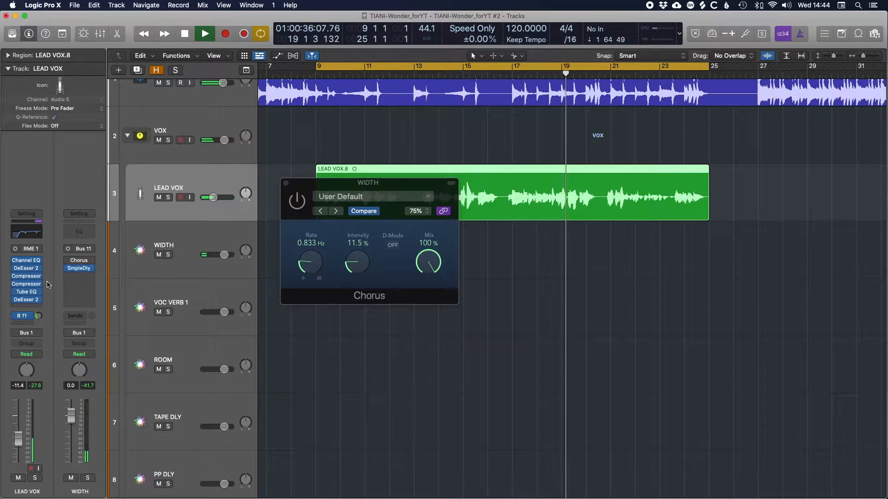
# Compare the vocal with the Bus 11 send off and on, stop playback, and close the Chorus window.
pyautogui.click(15, 316)
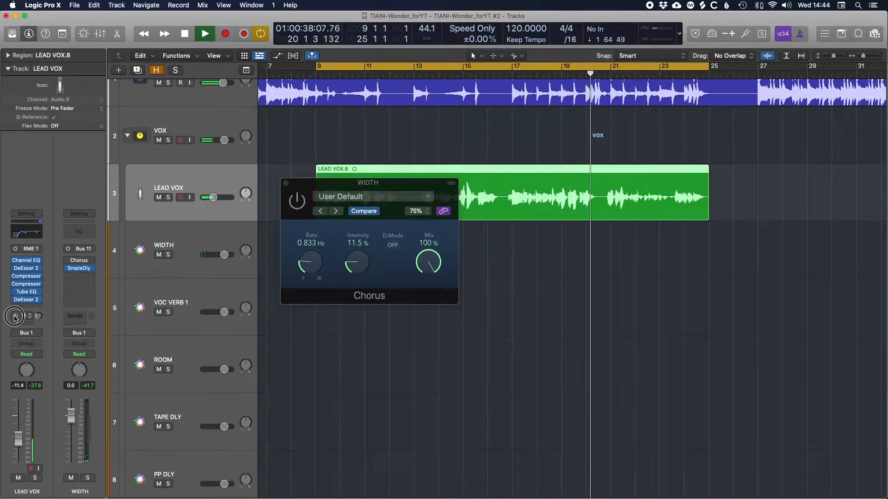
pyautogui.press('space')
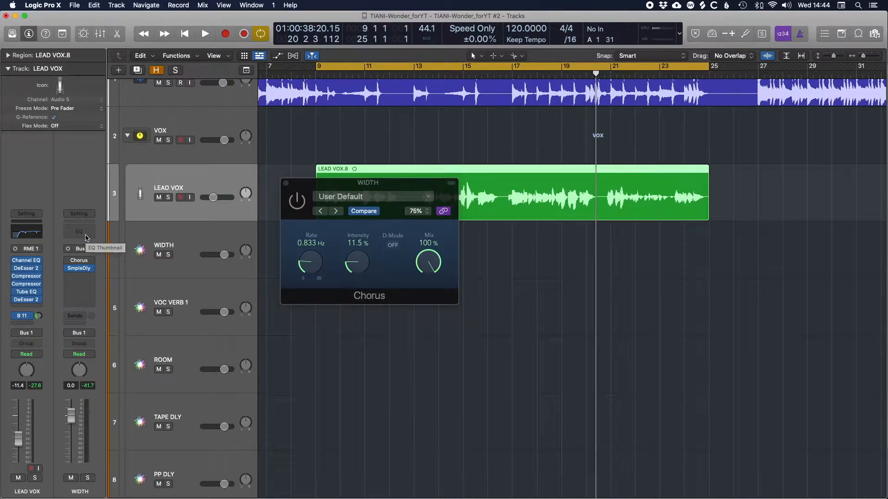
pyautogui.click(286, 184)
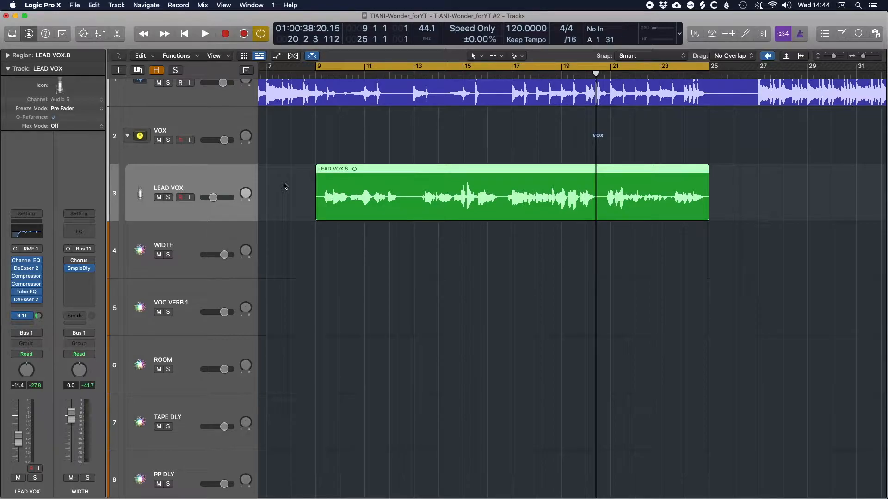
# Open the SilverVerb on the VOC VERB 1 aux track and examine its reverb settings.
pyautogui.press('super+Up')
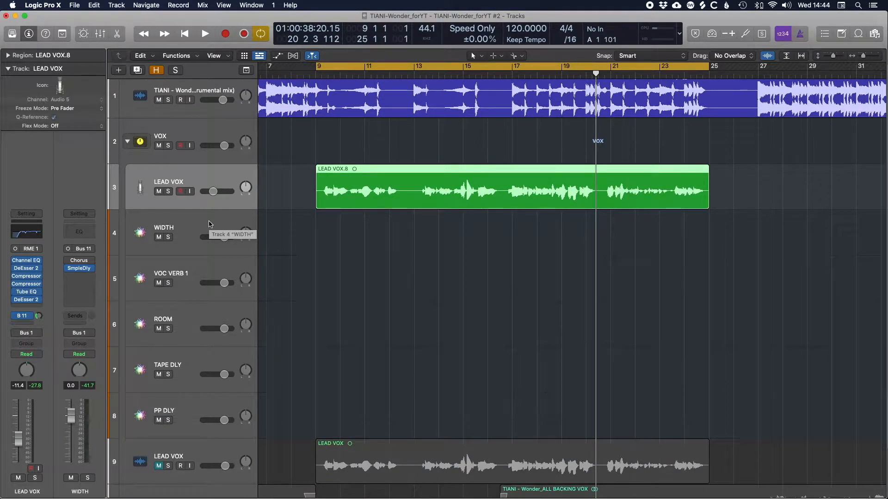
pyautogui.click(194, 276)
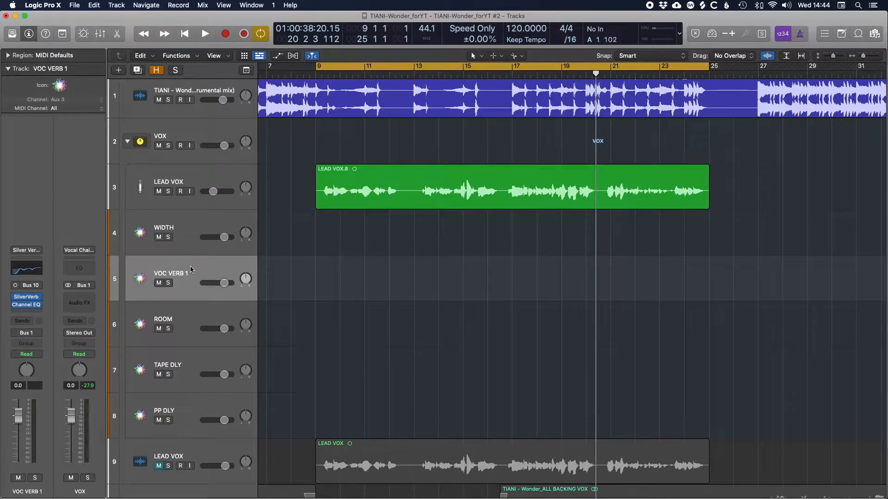
pyautogui.click(26, 301)
pyautogui.moveTo(488, 136); pyautogui.dragTo(633, 156)
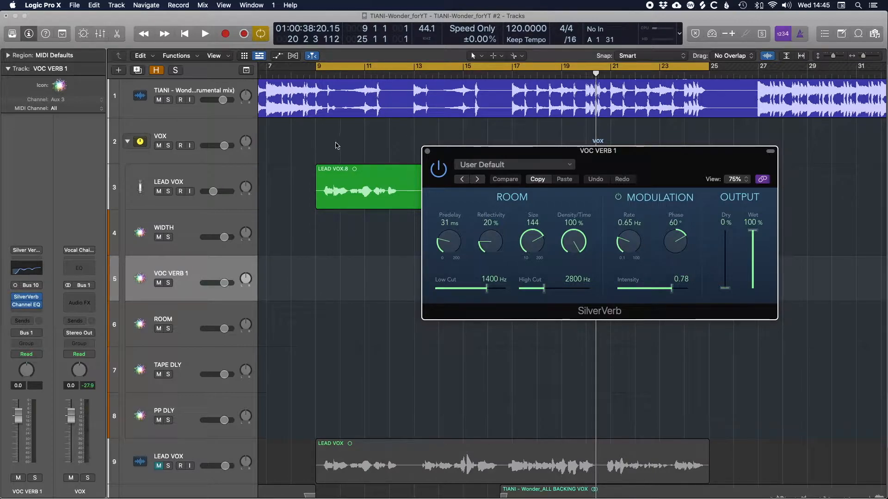
# Add a send from the LEAD VOX track to Bus 10, feeding VOC VERB 1.
pyautogui.click(220, 175)
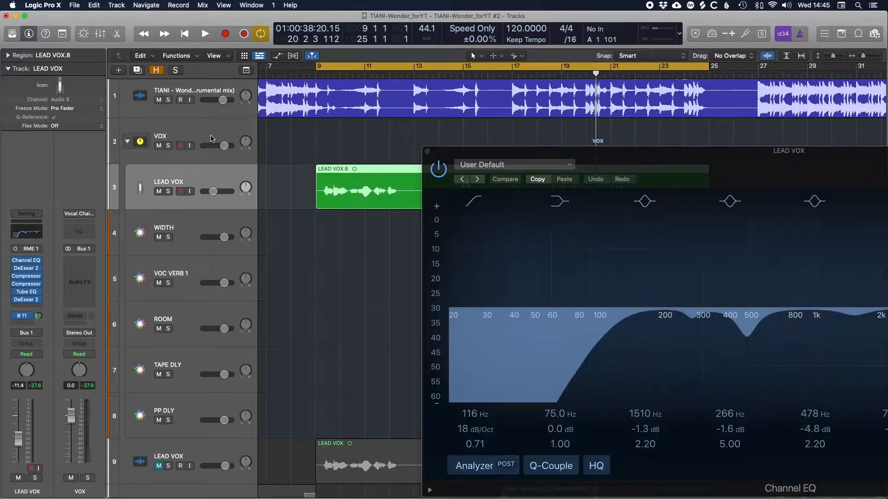
pyautogui.click(30, 324)
pyautogui.moveTo(23, 333)
pyautogui.moveTo(106, 241)
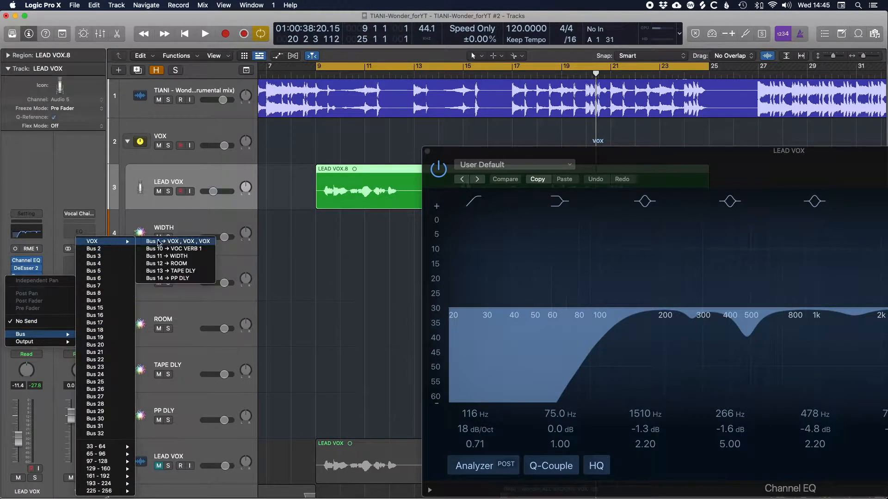
pyautogui.click(149, 244)
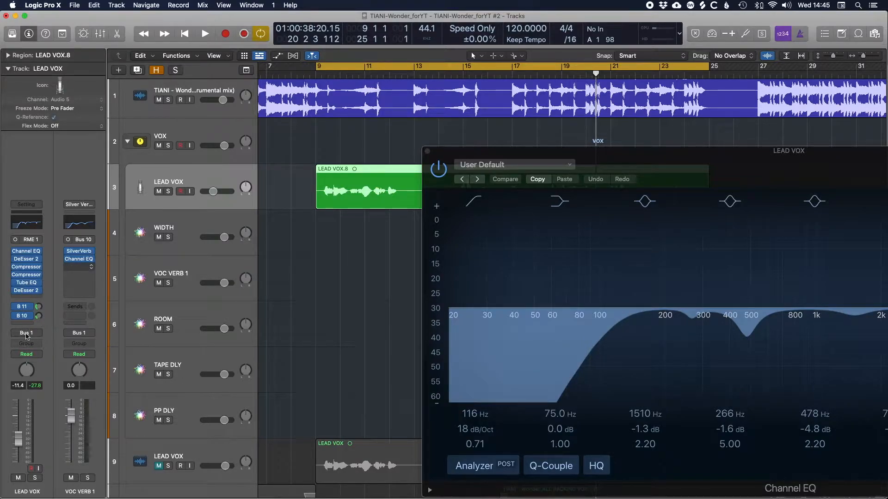
# Start playback, close the lead vocal's Channel EQ window, and raise the LEAD VOX Bus 10 send level.
pyautogui.press('space')
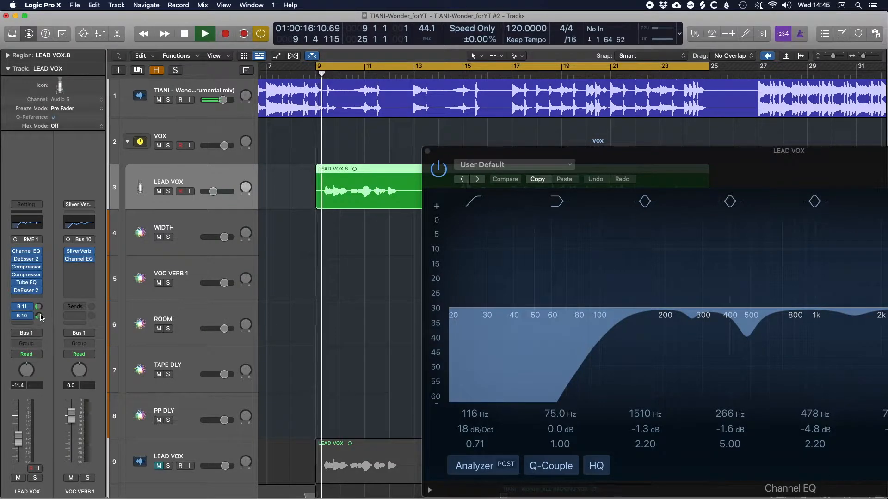
pyautogui.click(428, 149)
pyautogui.click(38, 318)
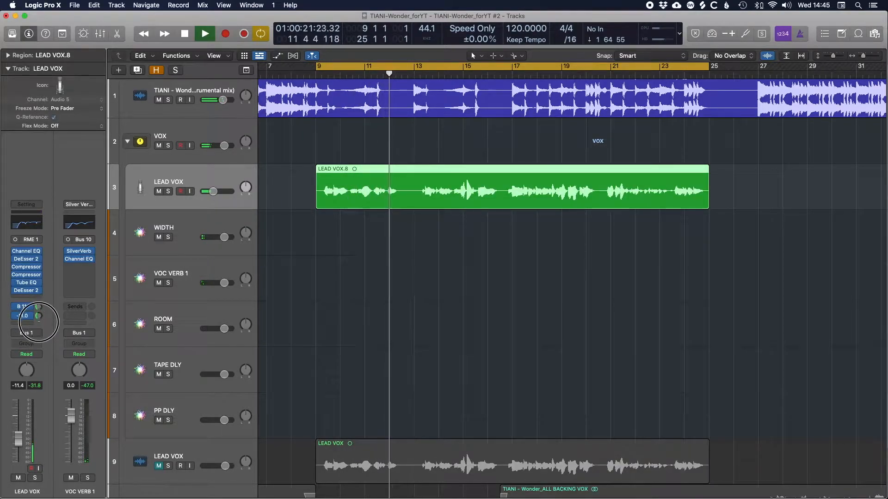
# Set the VOC VERB 1 SilverVerb to 28 ms predelay, size 140 and 2400 Hz high cut, and readjust the Bus 10 send level.
pyautogui.click(77, 253)
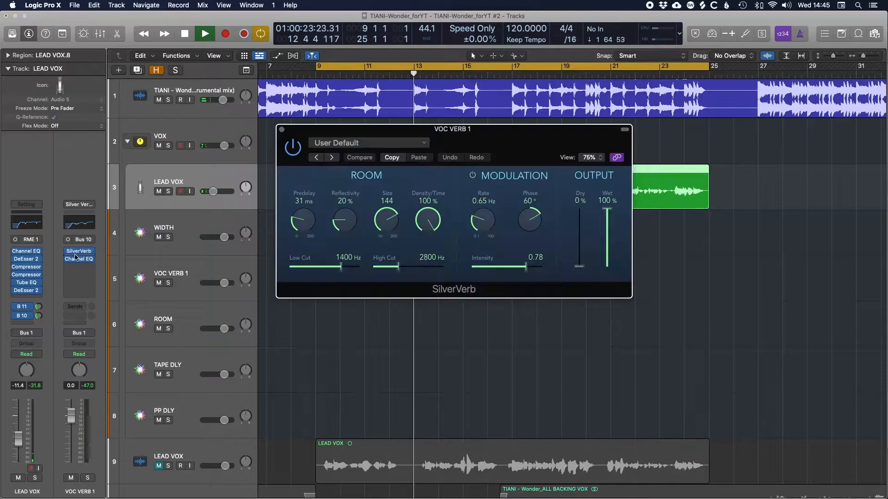
pyautogui.moveTo(505, 143); pyautogui.dragTo(505, 125)
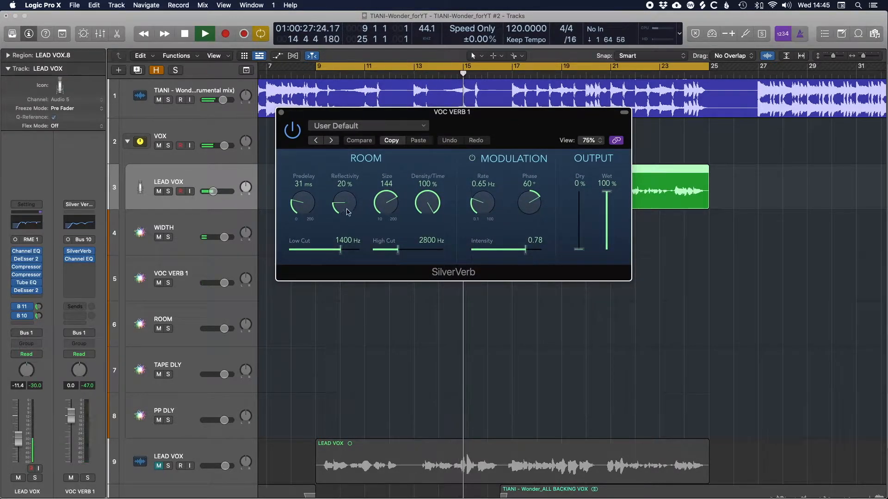
pyautogui.moveTo(302, 203); pyautogui.dragTo(303, 201)
pyautogui.moveTo(396, 251); pyautogui.dragTo(392, 251)
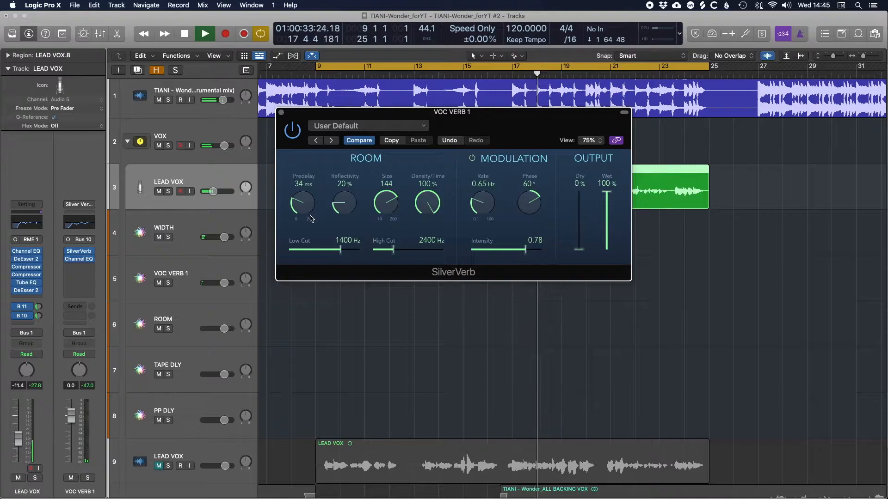
pyautogui.moveTo(311, 218); pyautogui.dragTo(310, 224)
pyautogui.moveTo(391, 205); pyautogui.dragTo(391, 207)
pyautogui.moveTo(40, 318); pyautogui.dragTo(41, 313)
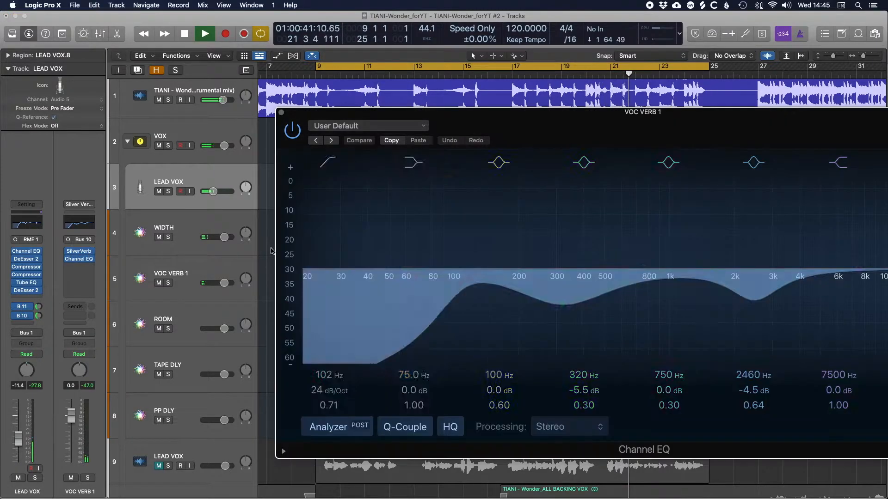
# Solo LEAD VOX and compare the reverb with the VOC VERB 1 Channel EQ bypassed and active.
pyautogui.click(79, 259)
pyautogui.moveTo(726, 129); pyautogui.dragTo(626, 89)
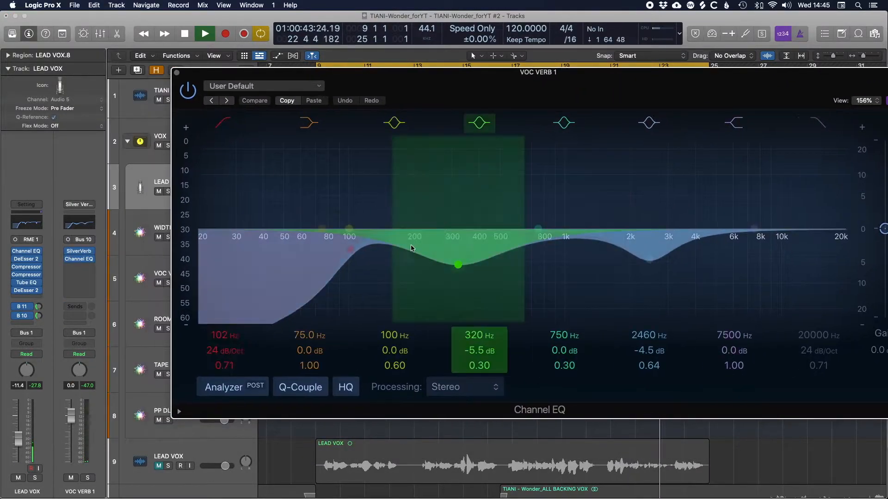
pyautogui.press('s')
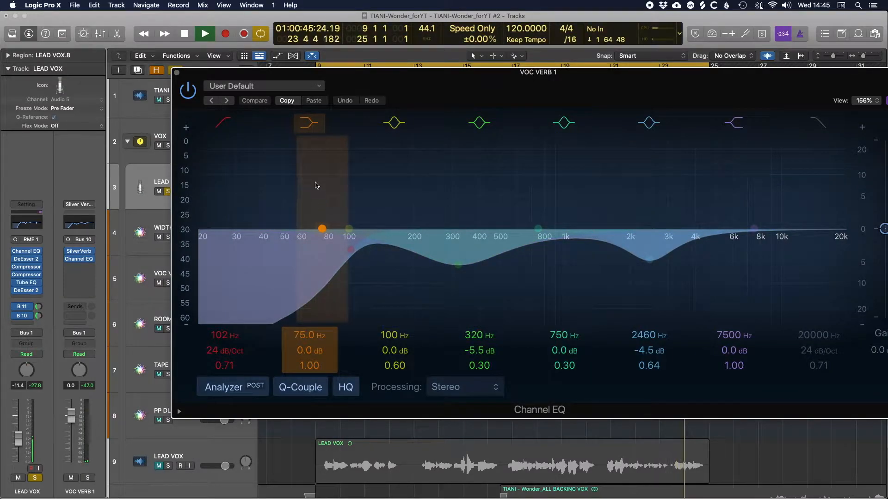
pyautogui.click(187, 91)
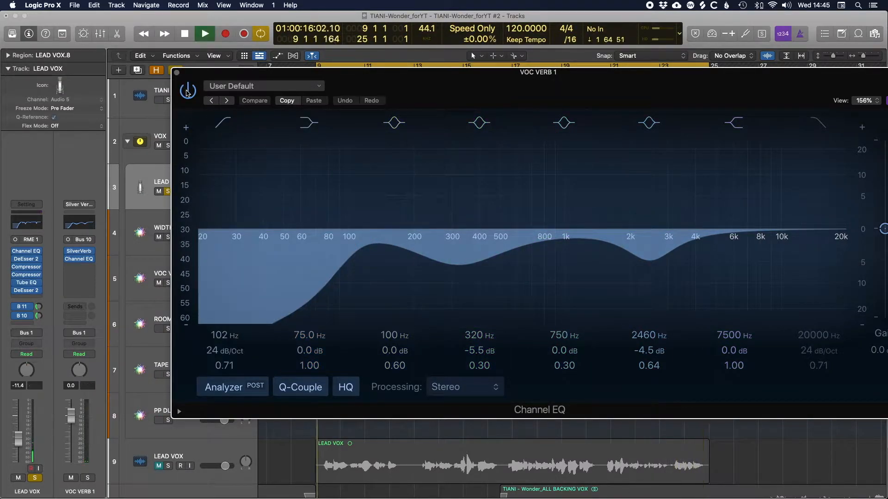
pyautogui.click(188, 92)
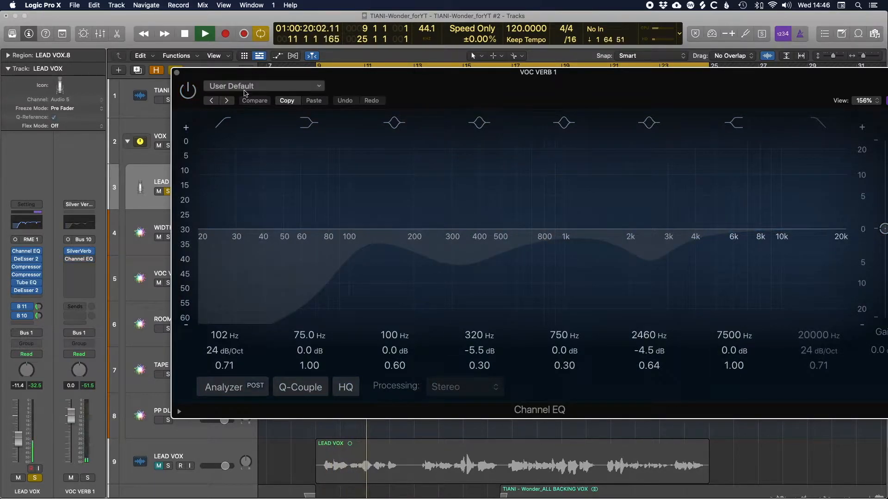
pyautogui.click(188, 91)
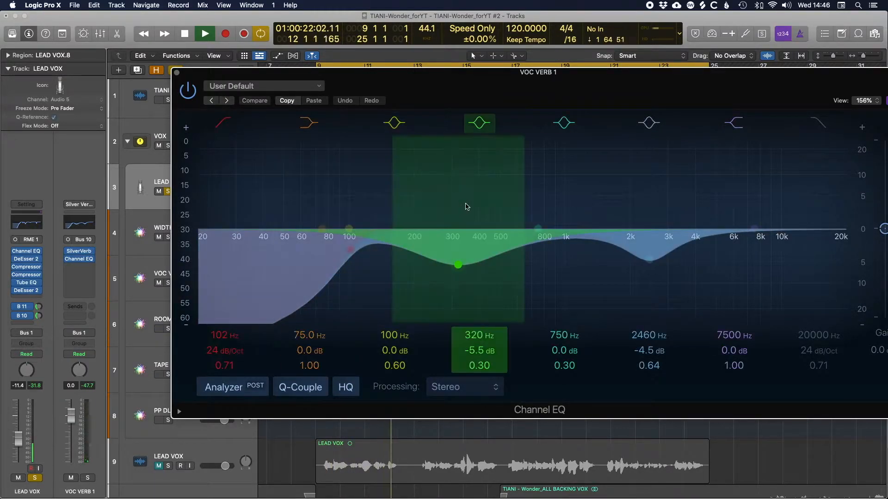
# Set the VOC VERB 1 Channel EQ's high shelf to 5900 Hz, -3.6 dB and Q 1.50, and close the EQ window.
pyautogui.moveTo(756, 231); pyautogui.dragTo(731, 246)
pyautogui.scroll(3, 757, 250)
pyautogui.click(176, 72)
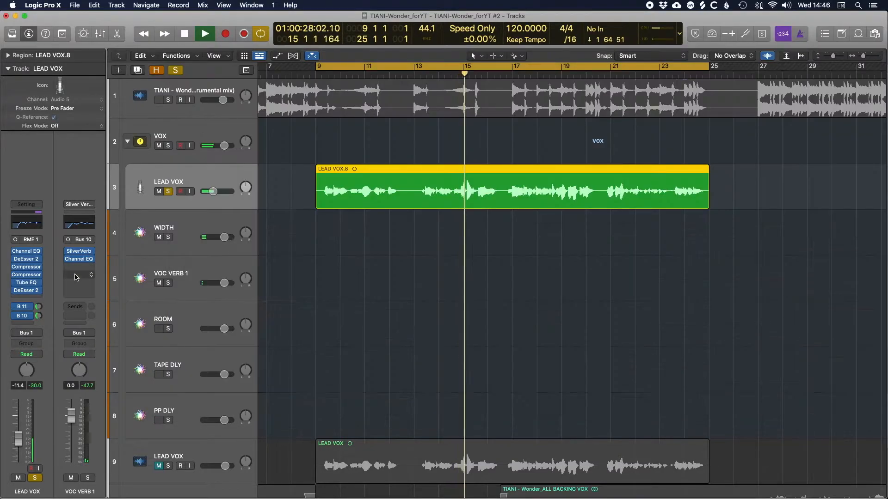
# Unsolo LEAD VOX, readjust its Bus 10 send level against the full mix, and stop playback.
pyautogui.click(169, 192)
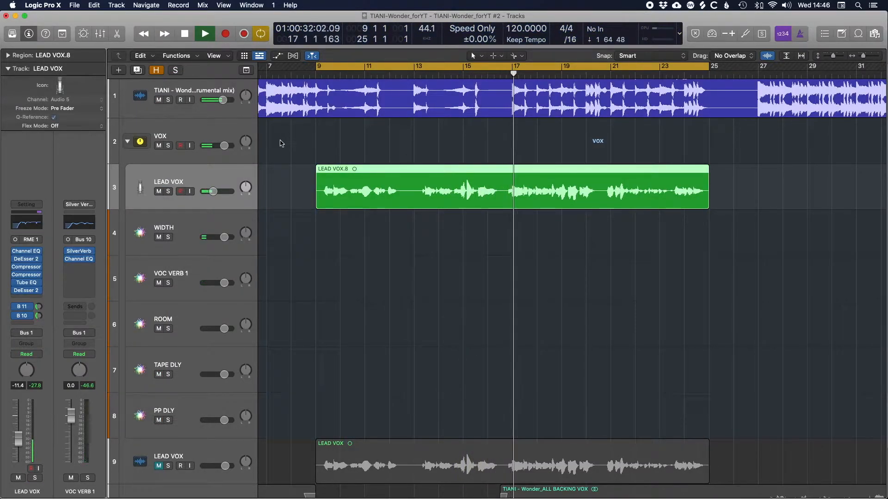
pyautogui.click(39, 316)
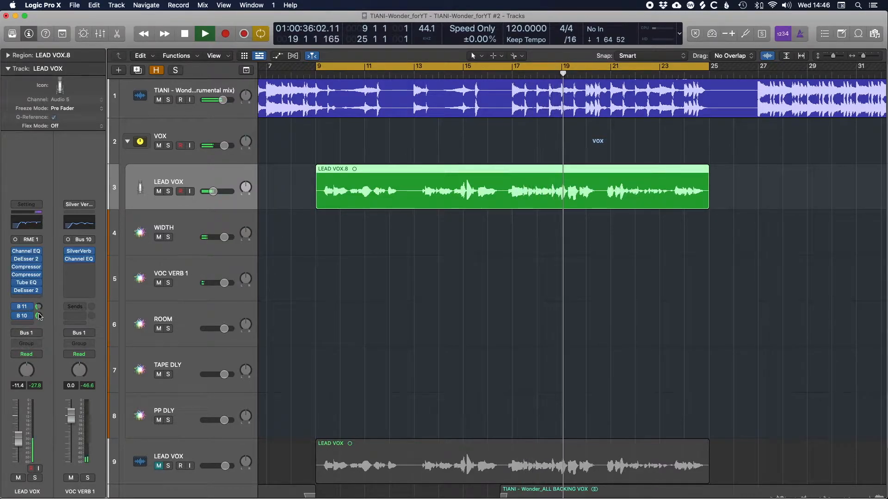
pyautogui.press('space')
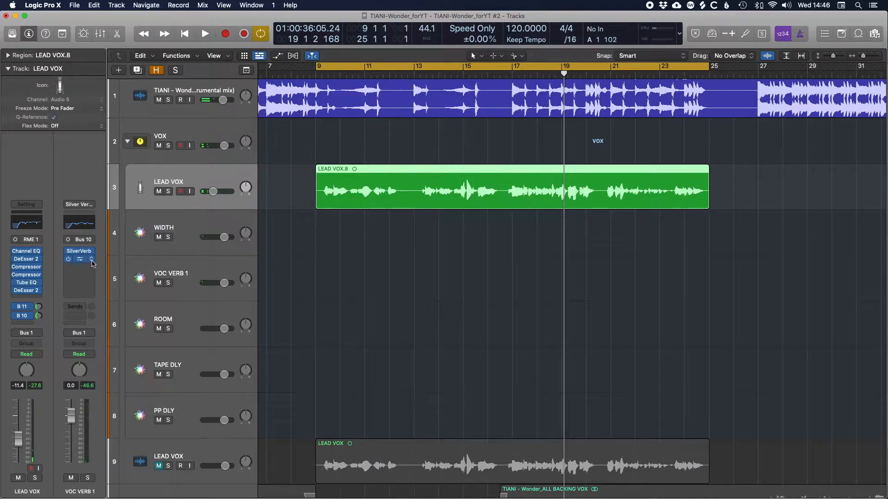
# Review the SilverVerb and Channel EQ settings on the VOC VERB 1 track.
pyautogui.click(80, 252)
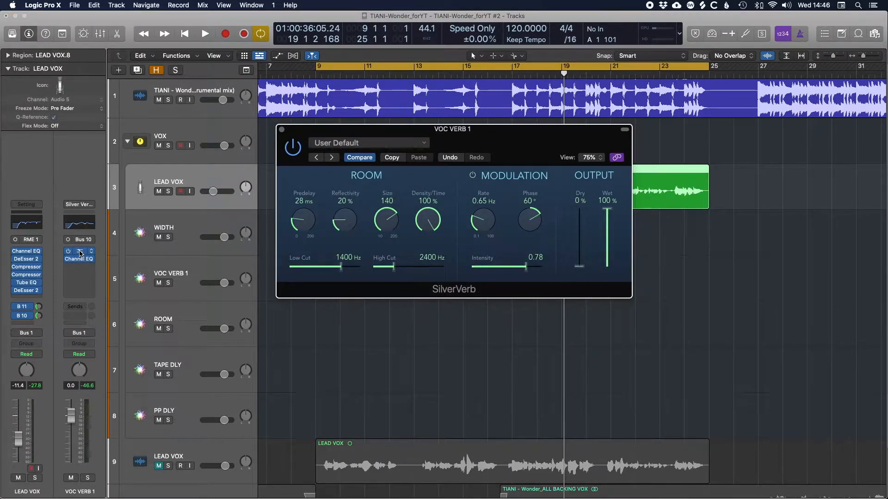
pyautogui.moveTo(484, 139); pyautogui.dragTo(504, 110)
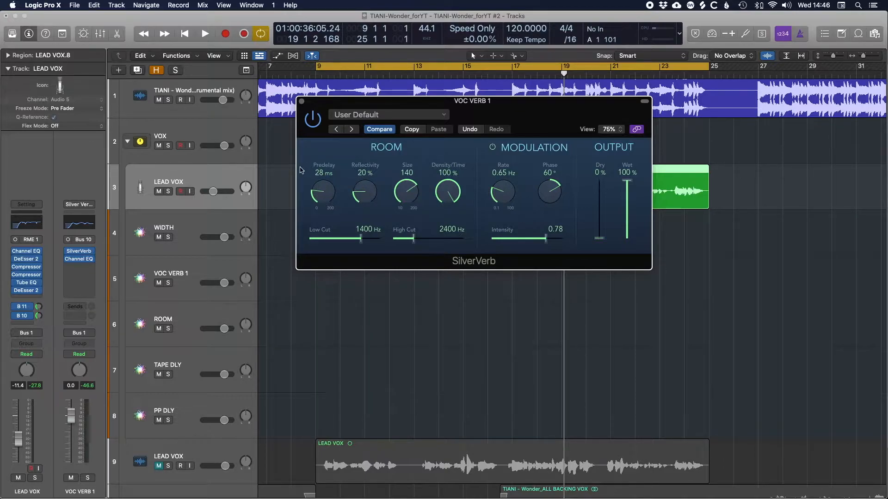
pyautogui.click(79, 260)
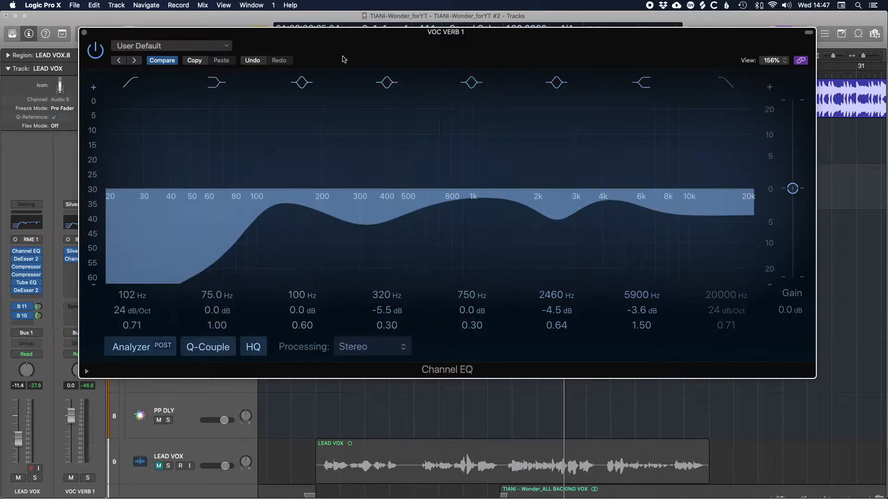
# Play the full mix and compare it with the VOC VERB 1 Channel EQ bypassed and active.
pyautogui.press('space')
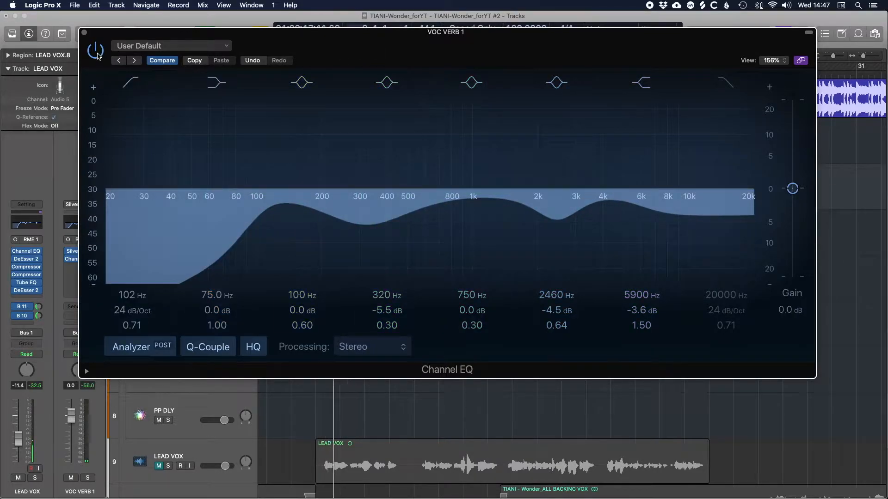
pyautogui.click(96, 50)
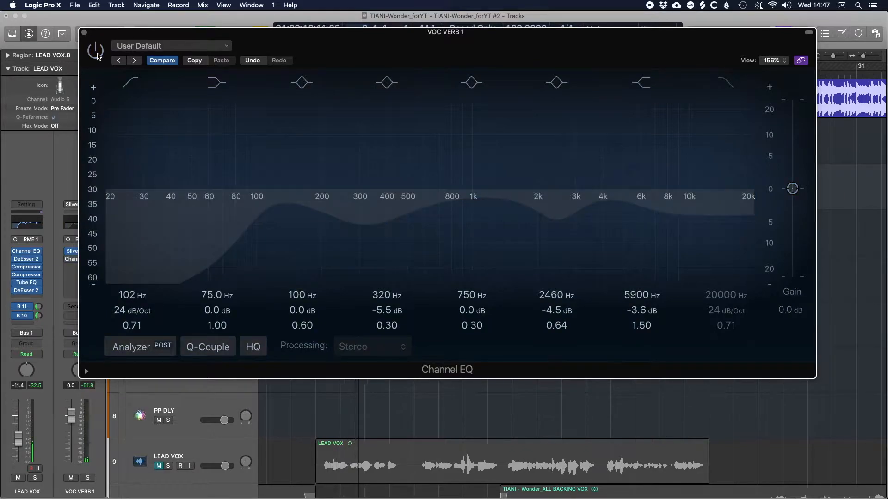
pyautogui.click(96, 51)
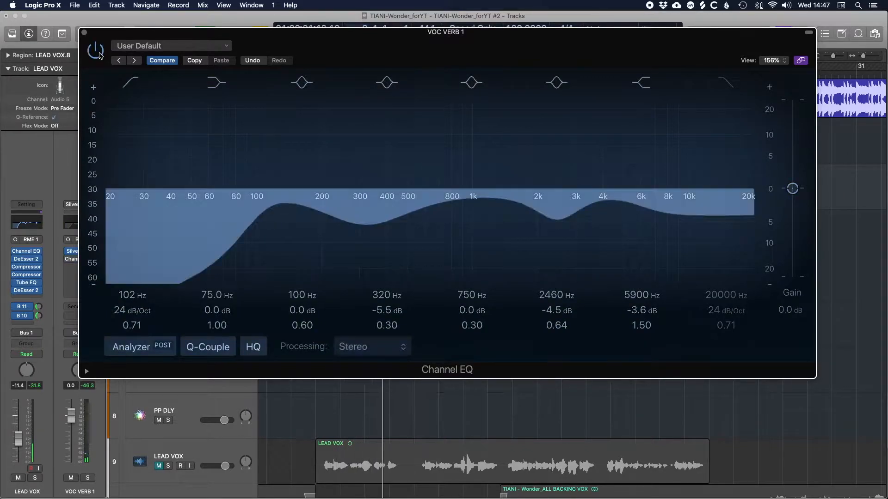
pyautogui.moveTo(442, 45); pyautogui.dragTo(520, 50)
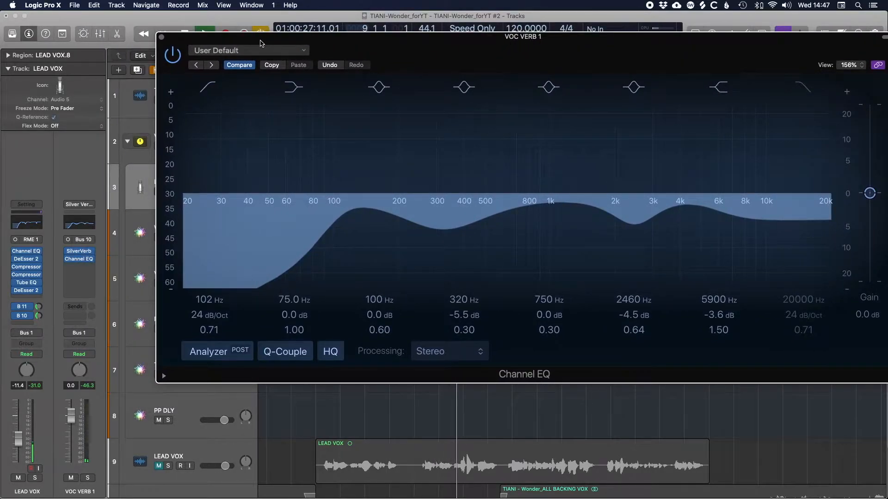
pyautogui.click(175, 56)
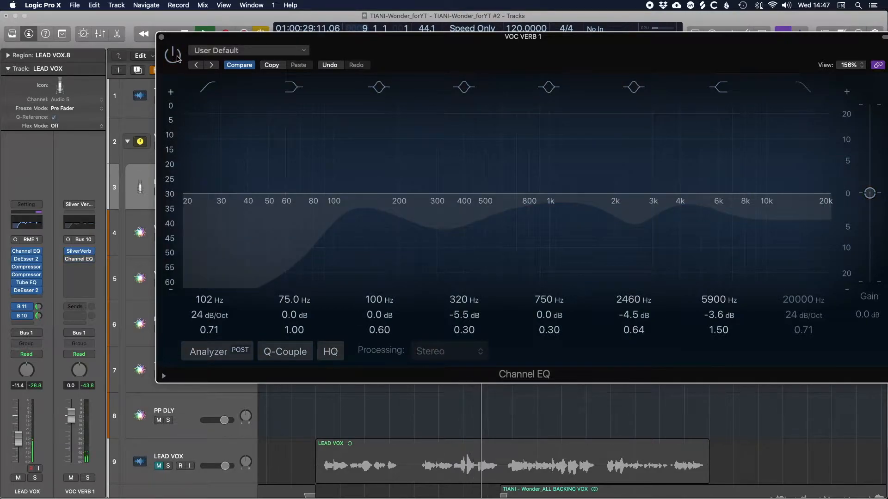
pyautogui.click(177, 58)
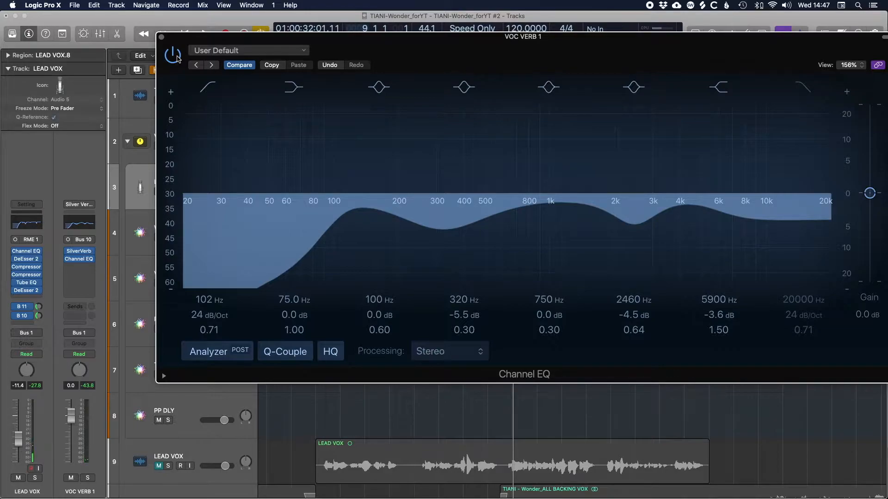
# Stop playback and insert a DeEsser 2 before the SilverVerb on the VOC VERB 1 channel.
pyautogui.click(79, 254)
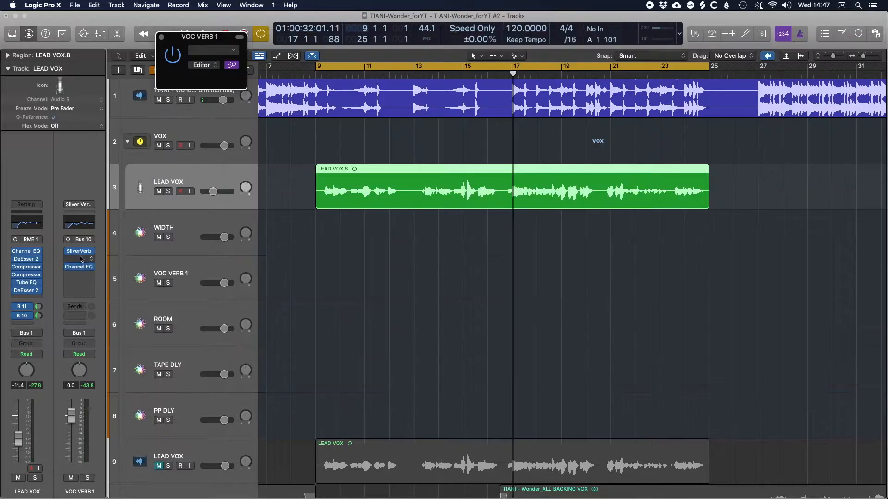
pyautogui.click(78, 253)
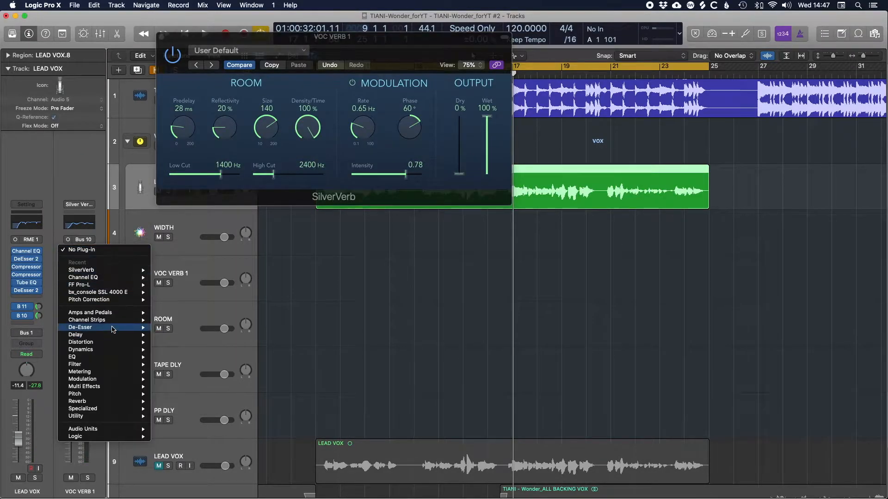
pyautogui.moveTo(115, 328)
pyautogui.moveTo(219, 334)
pyautogui.click(246, 334)
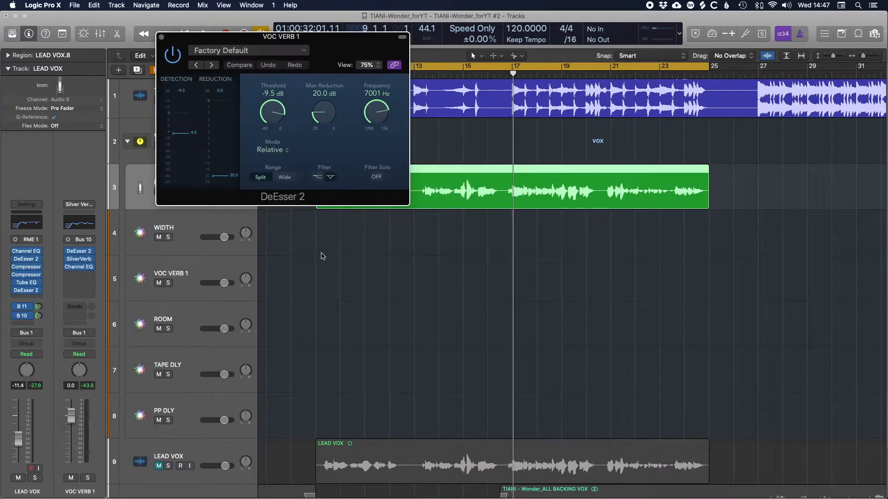
# Set the DeEsser 2 to -9.6 dB threshold, 20.3 dB max reduction and 6811 Hz frequency, and start playback.
pyautogui.moveTo(276, 114); pyautogui.dragTo(276, 116)
pyautogui.moveTo(374, 111); pyautogui.dragTo(274, 114)
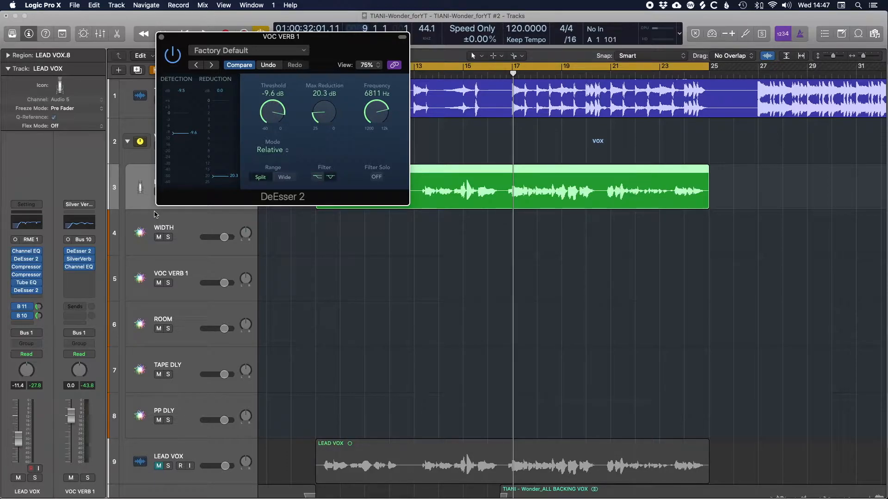
pyautogui.hotkey('shift', 'space')
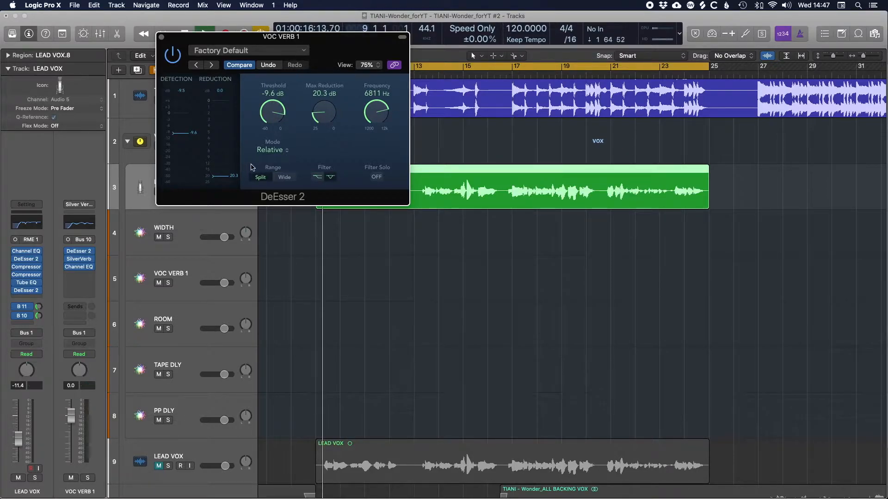
# Set the DeEsser 2 on VOC VERB 1 to -11.7 dB threshold and 20.5 dB max reduction.
pyautogui.moveTo(279, 113); pyautogui.dragTo(327, 114)
pyautogui.moveTo(267, 113); pyautogui.dragTo(268, 116)
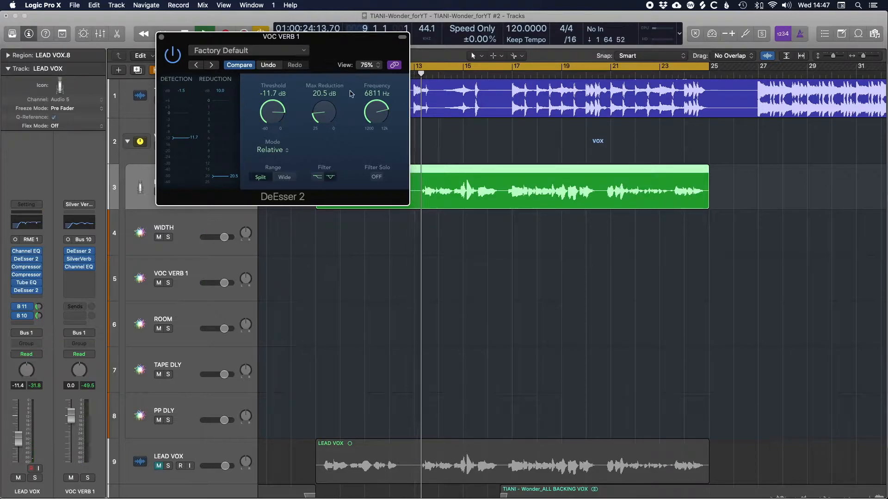
pyautogui.moveTo(284, 47); pyautogui.dragTo(558, 85)
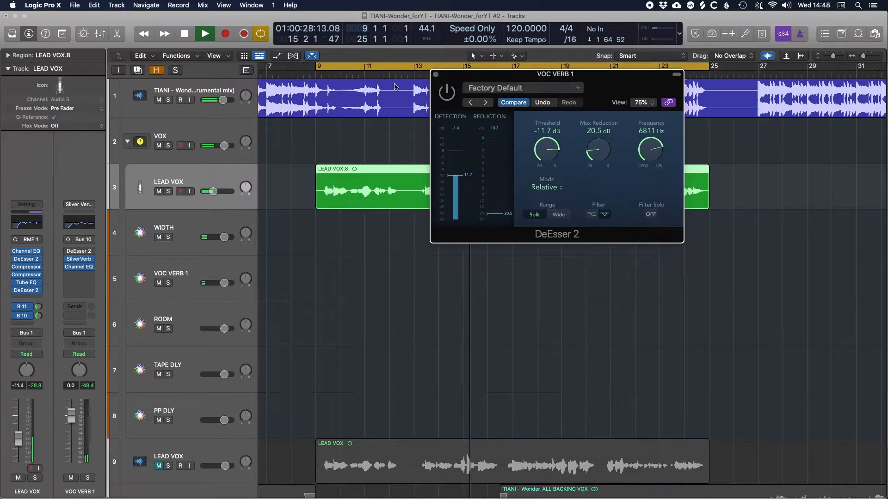
# Replay the vocal section to compare the VOC VERB 1 DeEsser 2 bypassed and active, then stop and close the plug-in.
pyautogui.click(353, 75)
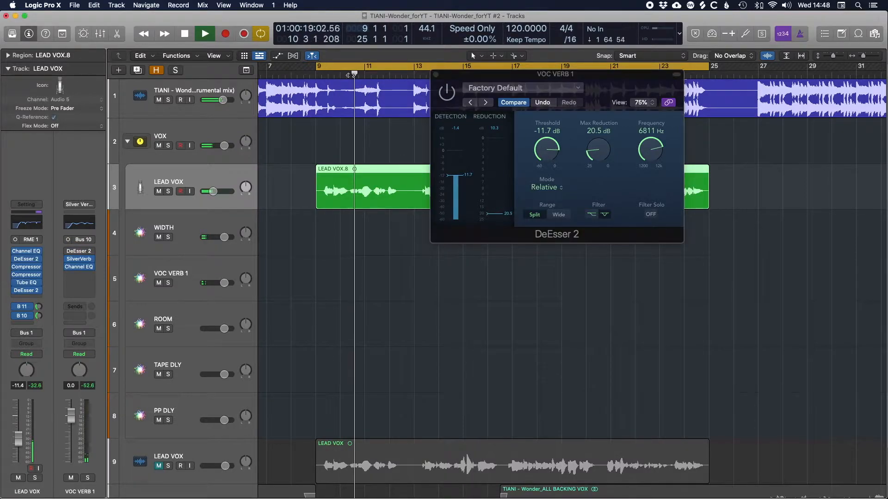
pyautogui.click(448, 94)
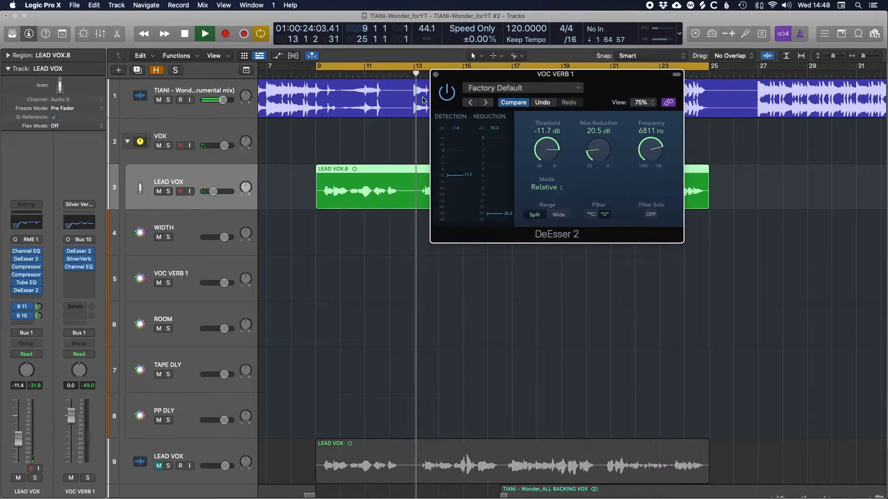
pyautogui.click(360, 75)
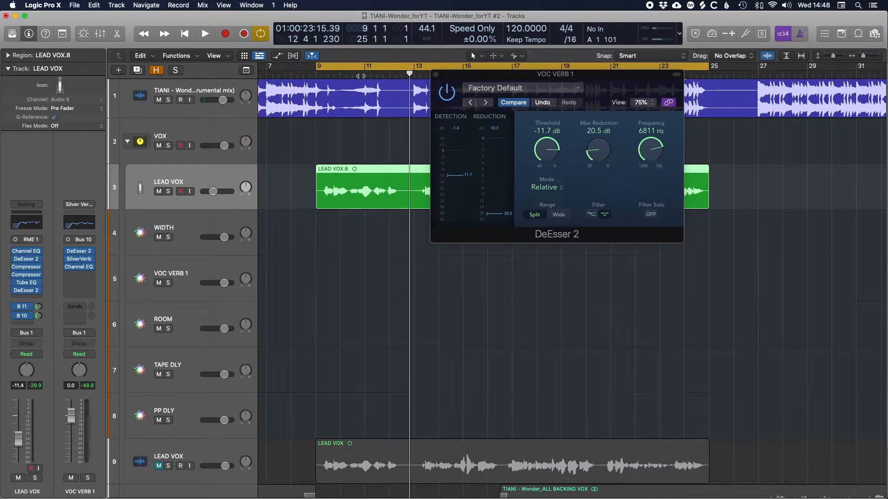
pyautogui.click(434, 75)
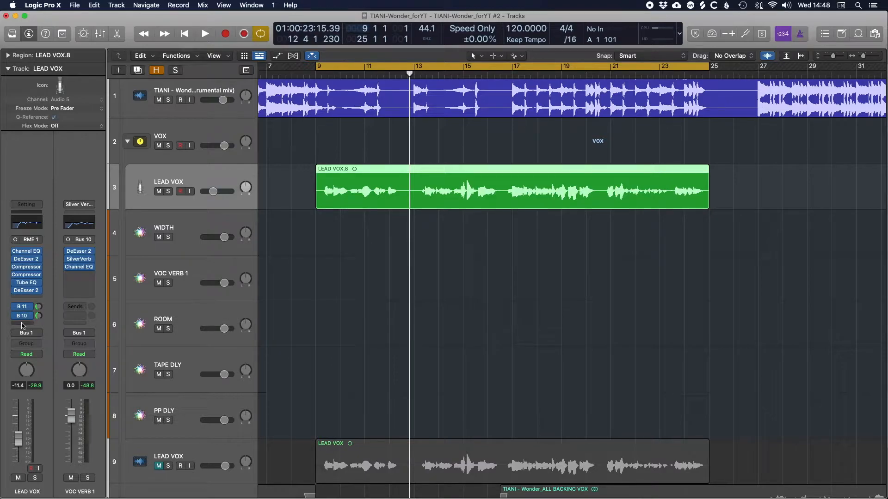
# Open the SilverVerb on the ROOM track and review its reverb settings.
pyautogui.click(203, 313)
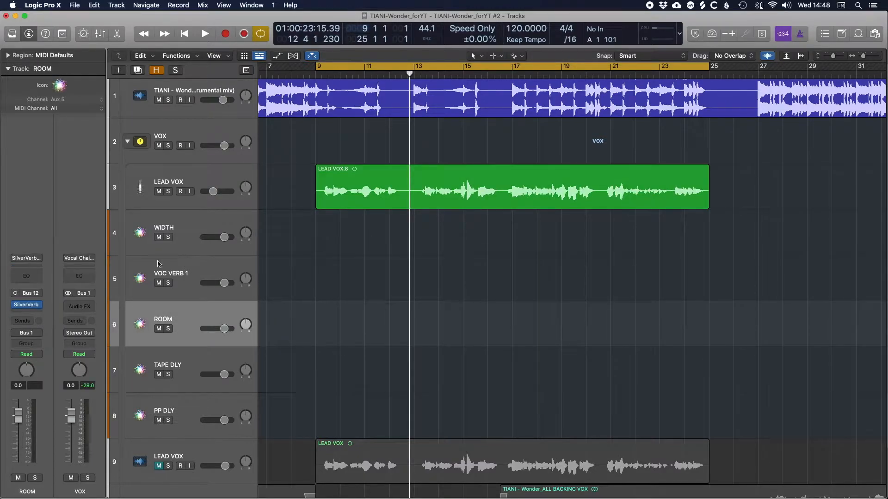
pyautogui.click(28, 306)
pyautogui.moveTo(534, 157); pyautogui.dragTo(699, 202)
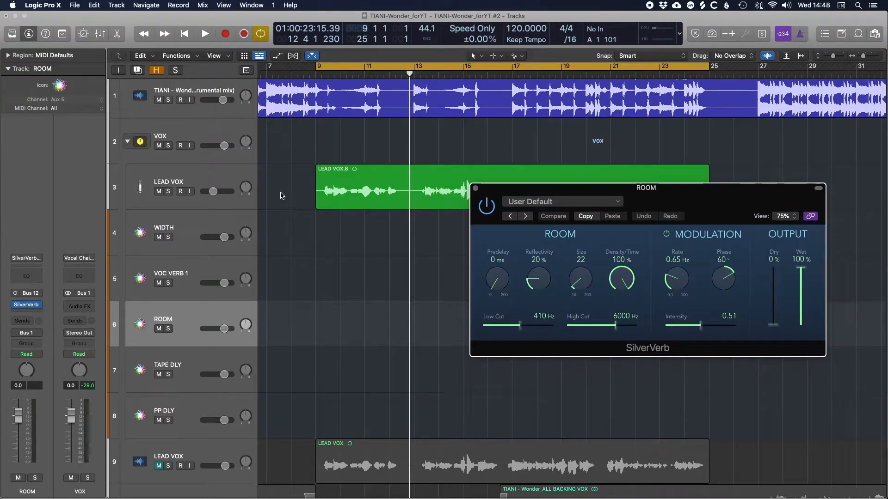
# Add a send from LEAD VOX to the ROOM track's Bus 12 and bypass its Bus 11 and Bus 10 sends.
pyautogui.click(207, 180)
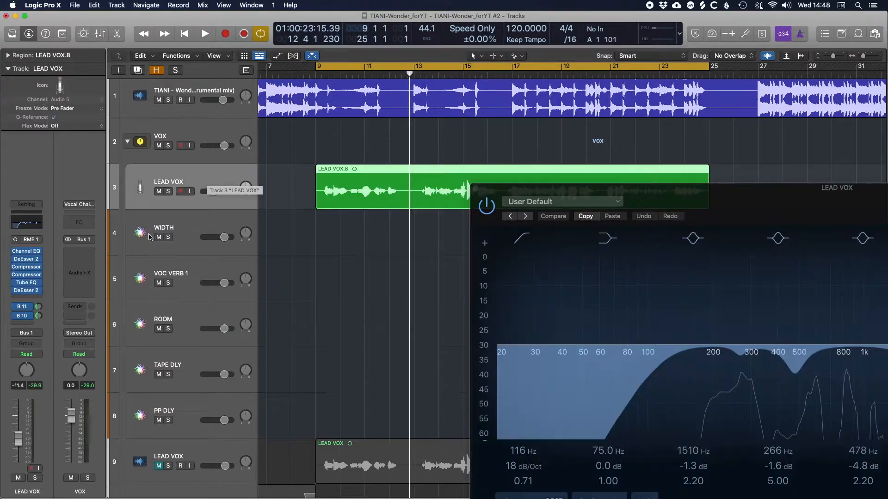
pyautogui.click(23, 323)
pyautogui.moveTo(55, 336)
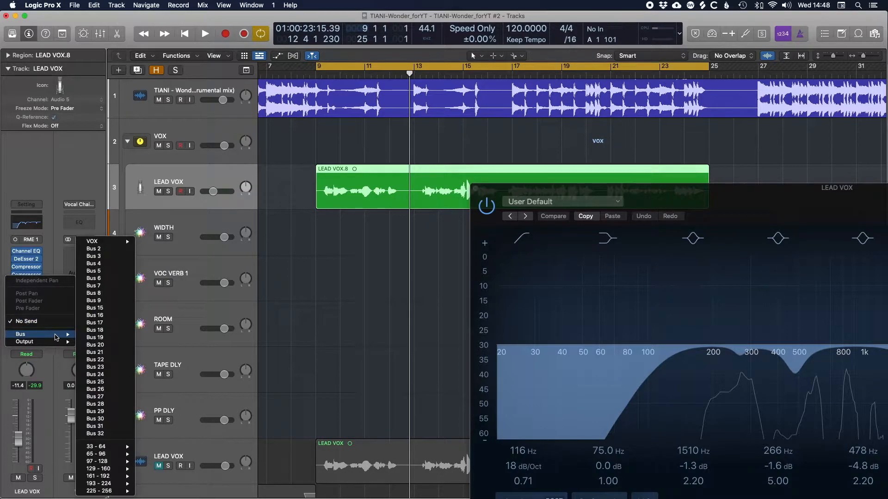
pyautogui.moveTo(124, 244)
pyautogui.click(187, 264)
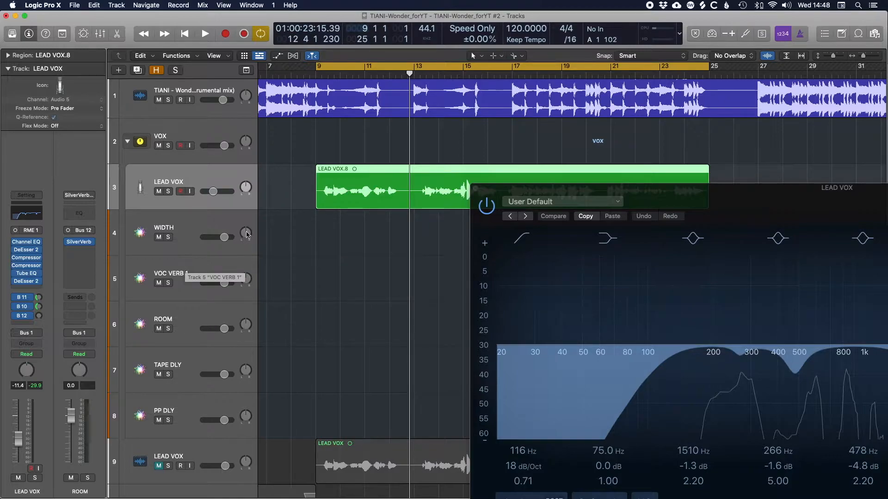
pyautogui.moveTo(725, 208); pyautogui.dragTo(445, 117)
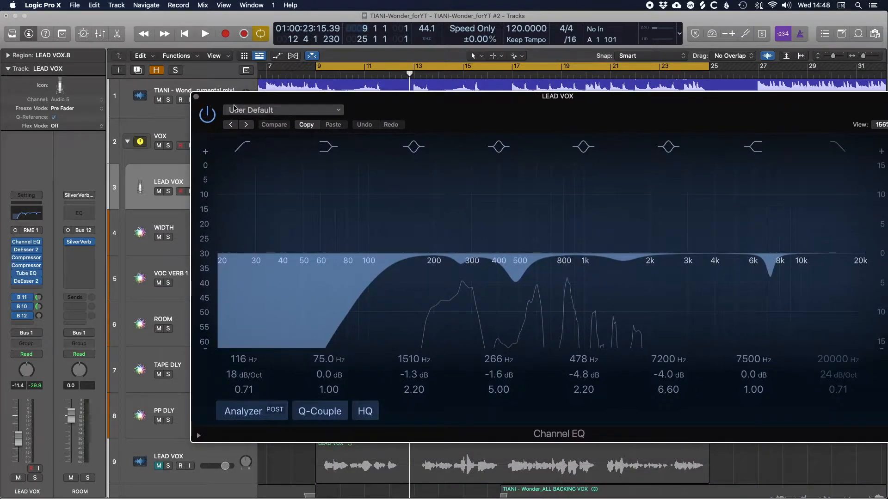
pyautogui.click(196, 98)
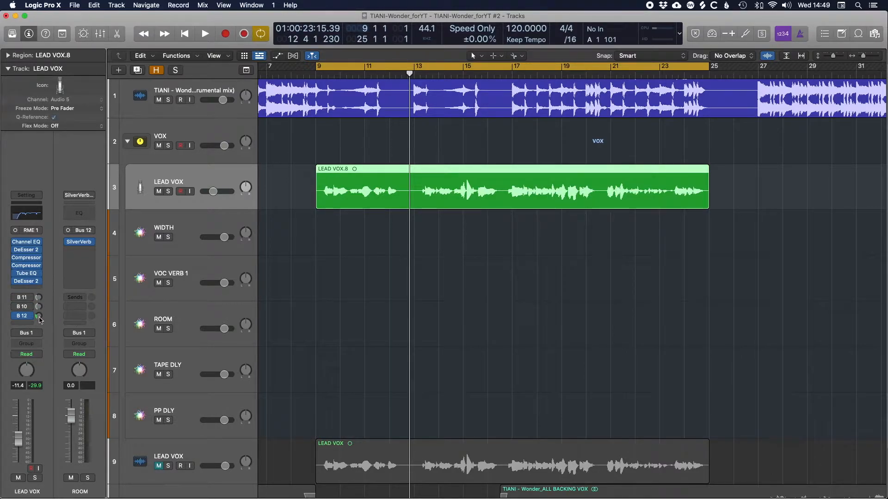
# With the mix playing, balance the LEAD VOX send to Bus 12 and set the ROOM SilverVerb size to 24.
pyautogui.press('space')
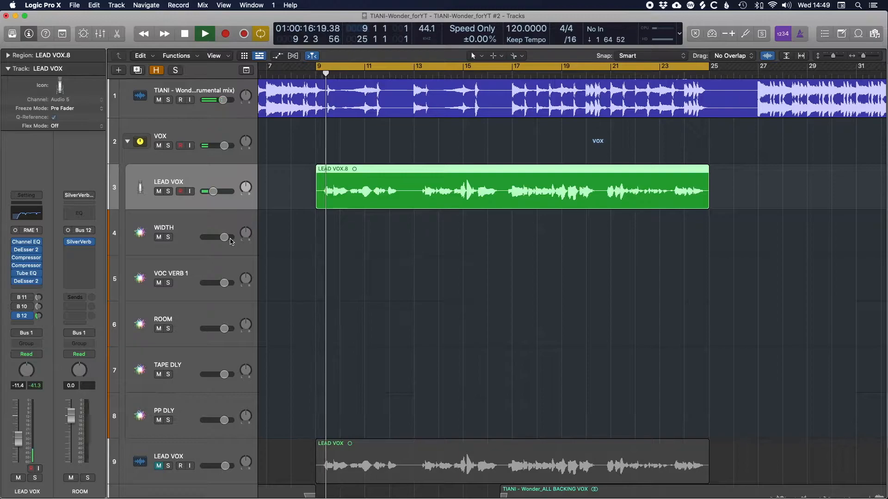
pyautogui.moveTo(39, 316); pyautogui.dragTo(40, 340)
pyautogui.click(199, 319)
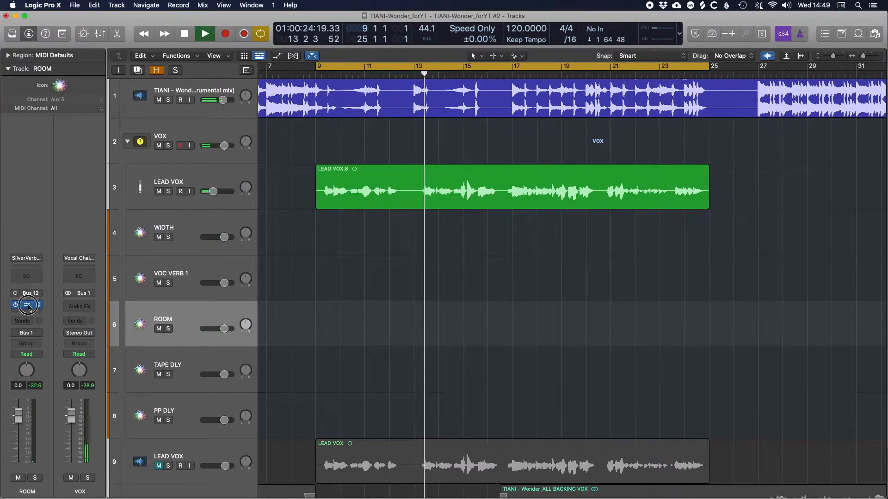
pyautogui.click(26, 305)
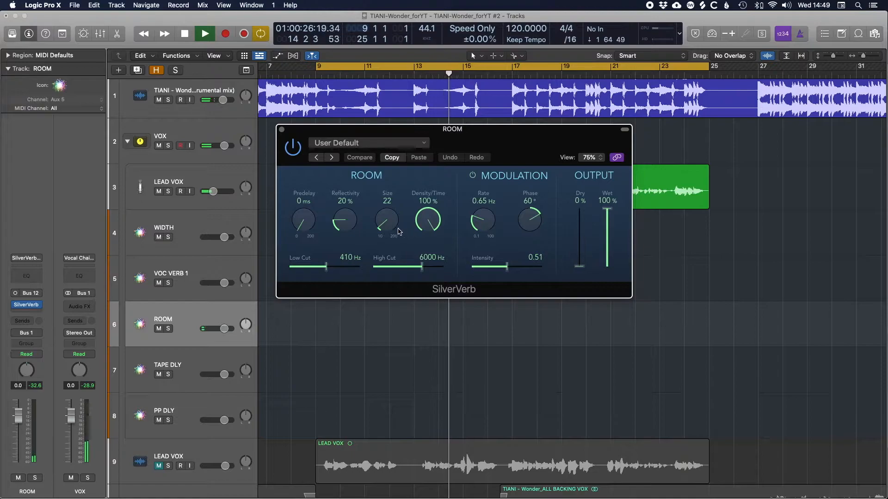
pyautogui.moveTo(395, 229); pyautogui.dragTo(395, 227)
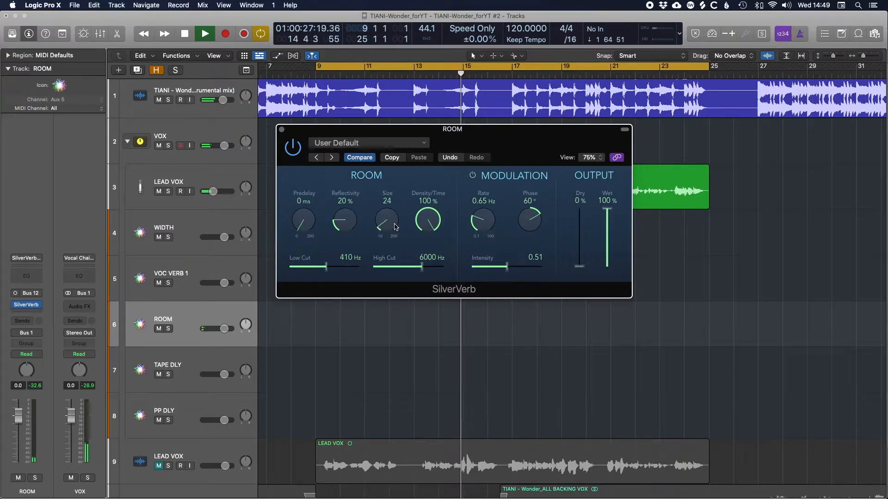
pyautogui.click(282, 129)
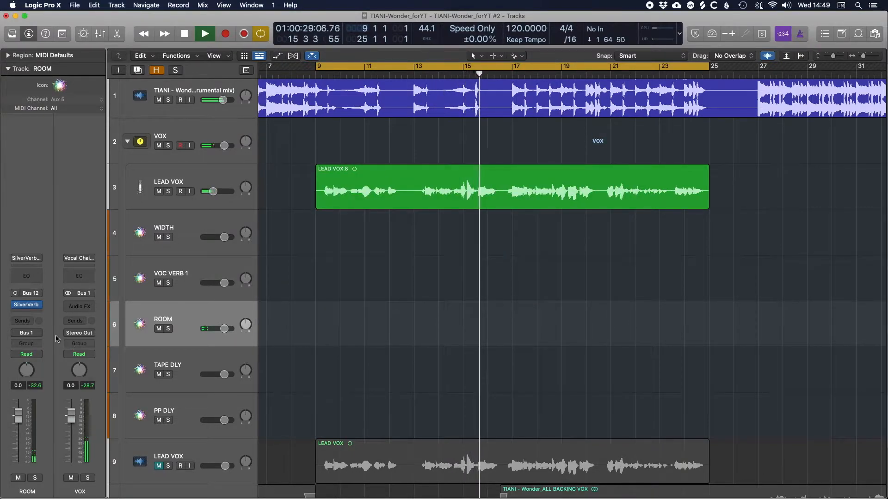
# Set the ROOM SilverVerb predelay to 16 ms and the LEAD VOX send to Bus 12 to about -16.7 dB.
pyautogui.click(28, 305)
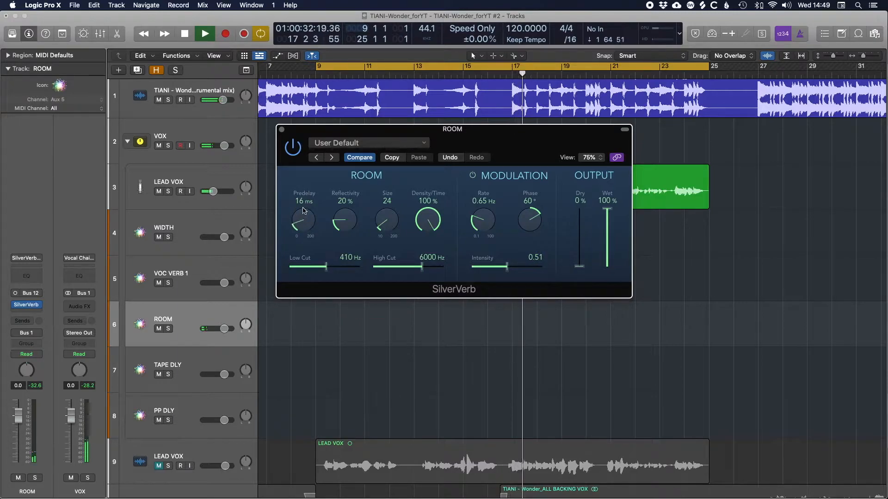
pyautogui.click(282, 129)
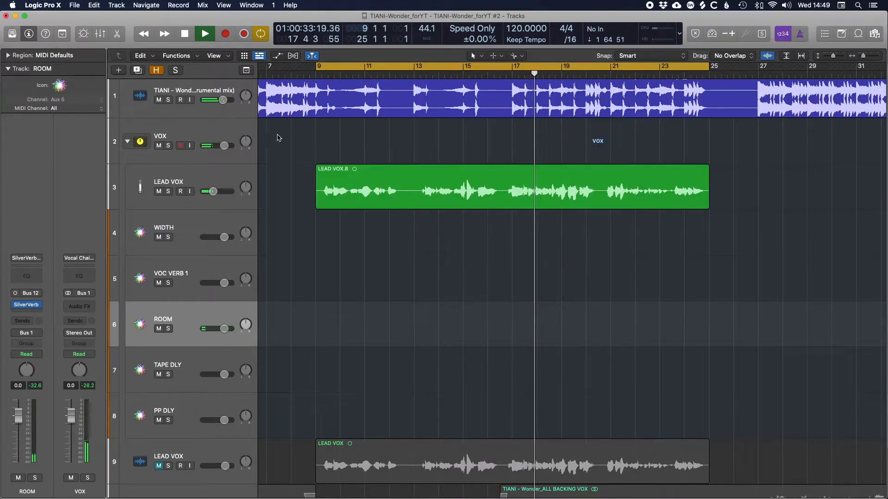
pyautogui.click(186, 180)
pyautogui.moveTo(38, 317); pyautogui.dragTo(39, 327)
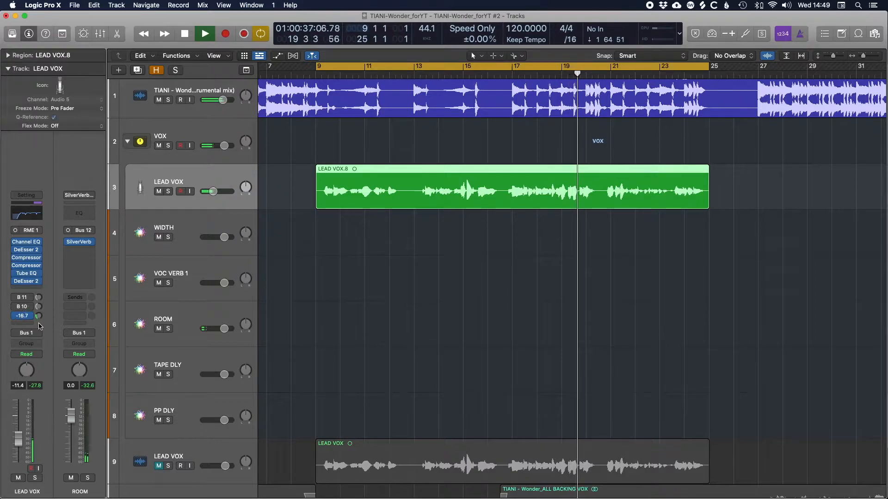
# Reset the ROOM SilverVerb predelay to 0 ms, then fine-tune the Bus 12 send level and restart playback.
pyautogui.click(85, 243)
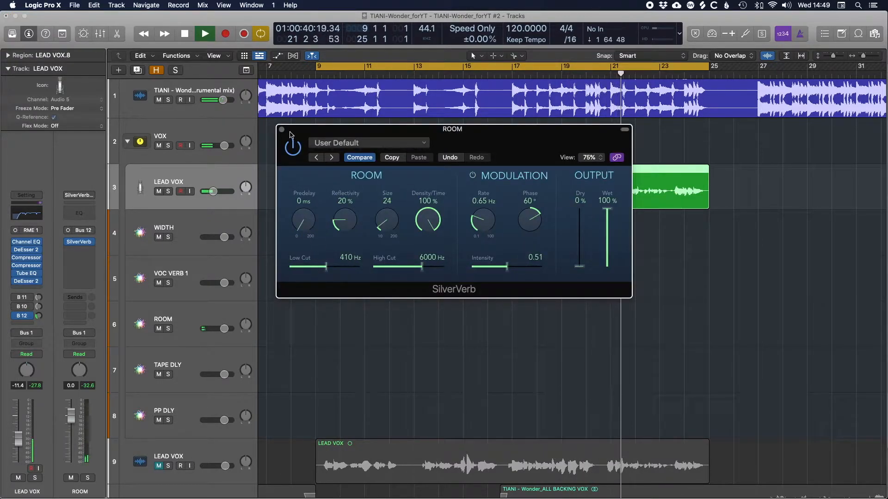
pyautogui.click(281, 130)
pyautogui.moveTo(39, 319); pyautogui.dragTo(41, 317)
pyautogui.press('space')
pyautogui.press('space')
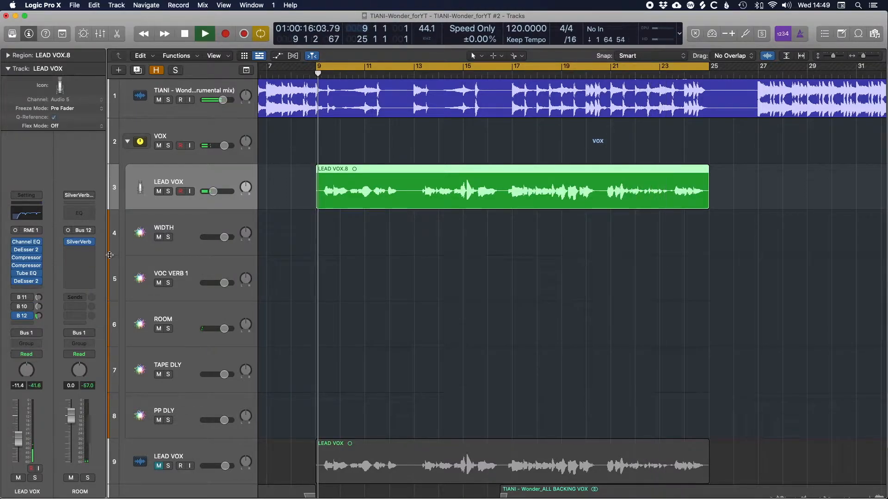
# Compare the LEAD VOX with its Bus 12 room send bypassed and active, adjusting the send level by ear.
pyautogui.click(16, 318)
pyautogui.moveTo(39, 317); pyautogui.dragTo(40, 322)
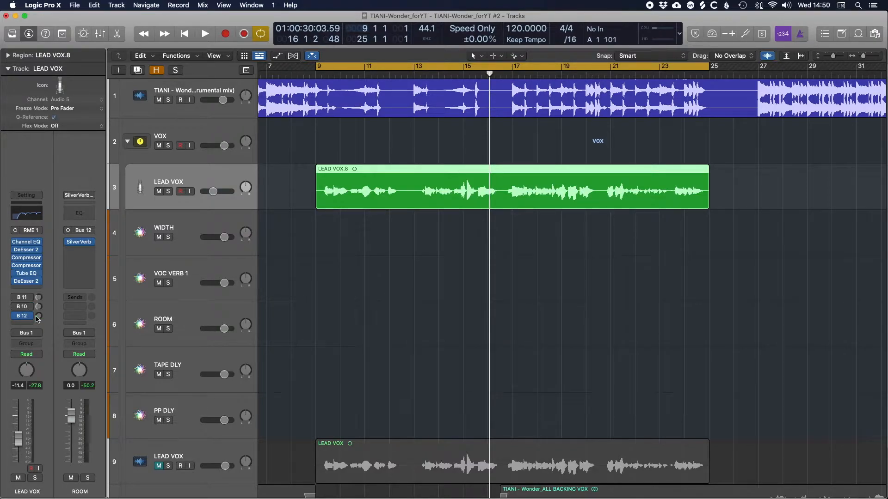
pyautogui.press('space')
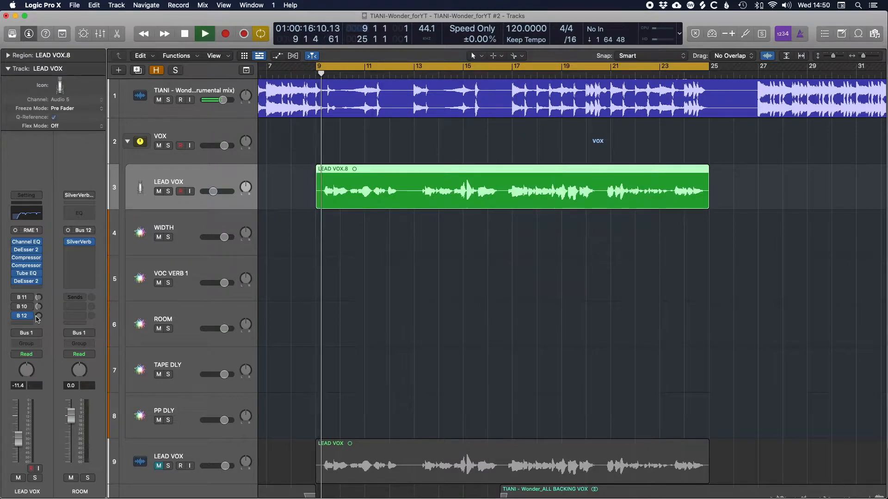
pyautogui.click(15, 317)
pyautogui.click(16, 316)
pyautogui.moveTo(40, 317); pyautogui.dragTo(39, 311)
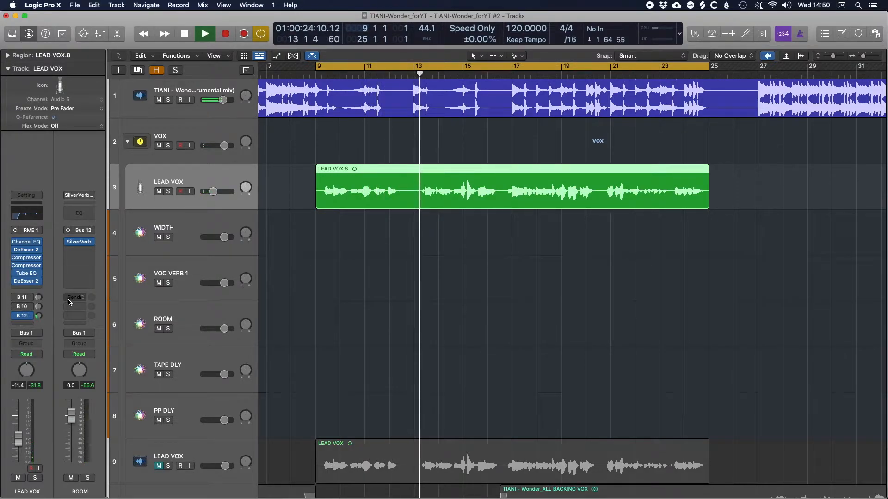
# Re-enable the LEAD VOX sends to Bus 10 and Bus 11, listen to all three effects together and stop playback.
pyautogui.click(15, 307)
pyautogui.click(15, 298)
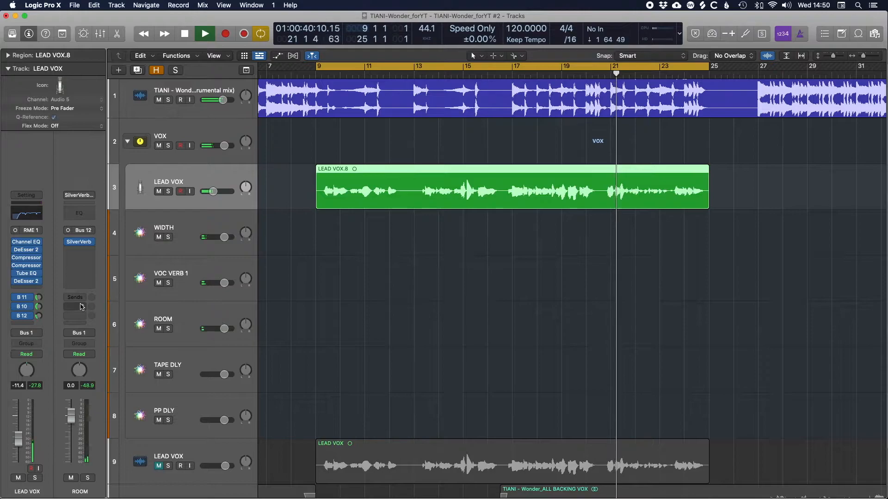
pyautogui.press('space')
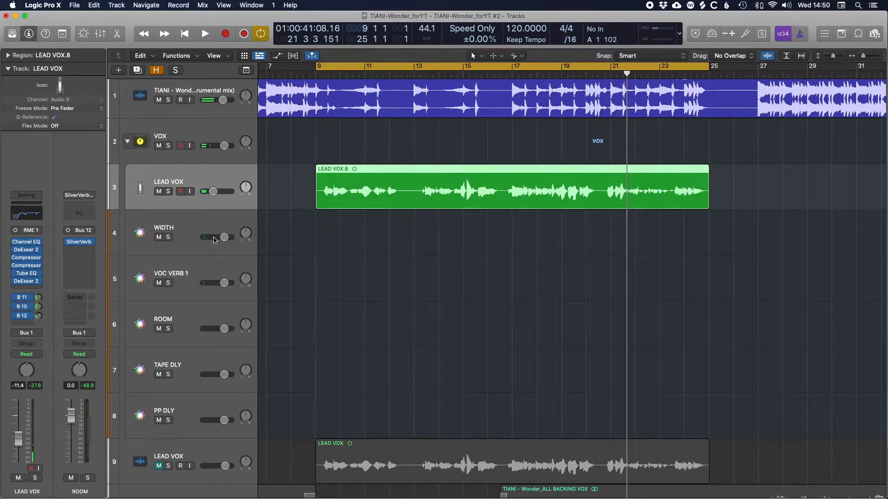
# In the VOC VERB 1 Channel EQ, cut the 2460 Hz band to -7.6 dB and widen it to a Q of 0.25.
pyautogui.click(192, 266)
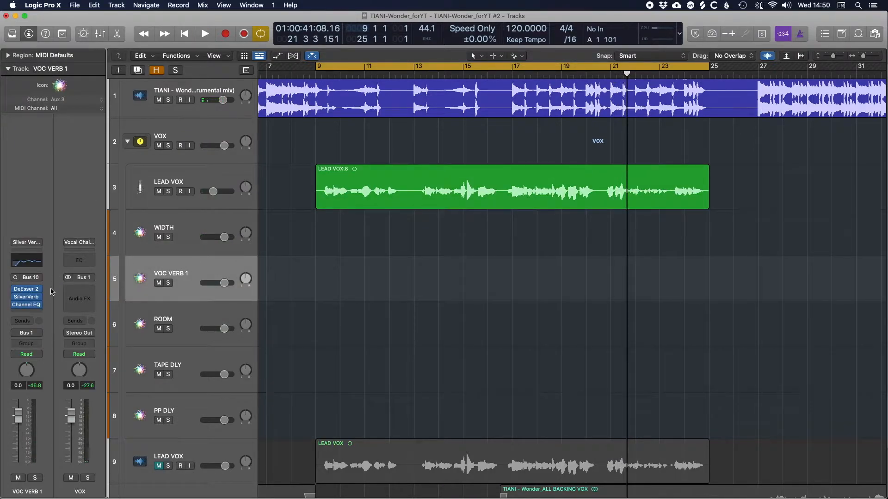
pyautogui.click(29, 305)
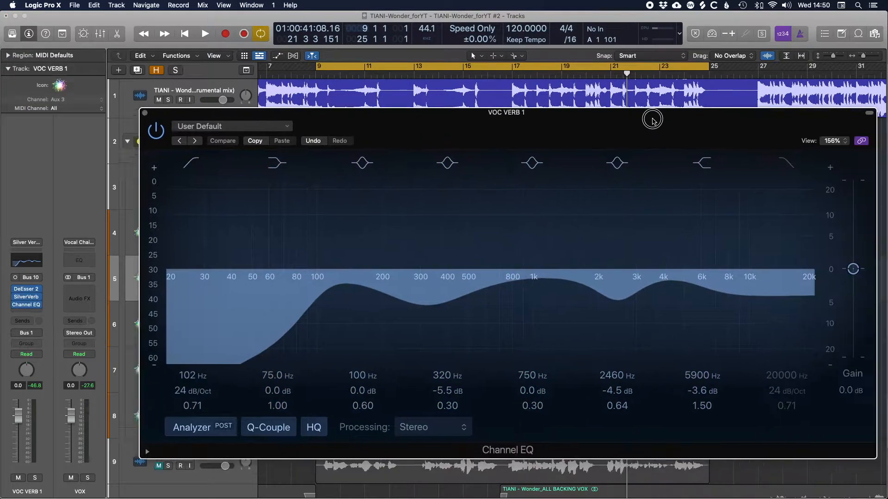
pyautogui.moveTo(587, 307); pyautogui.dragTo(586, 320)
pyautogui.scroll(-5, 586, 320)
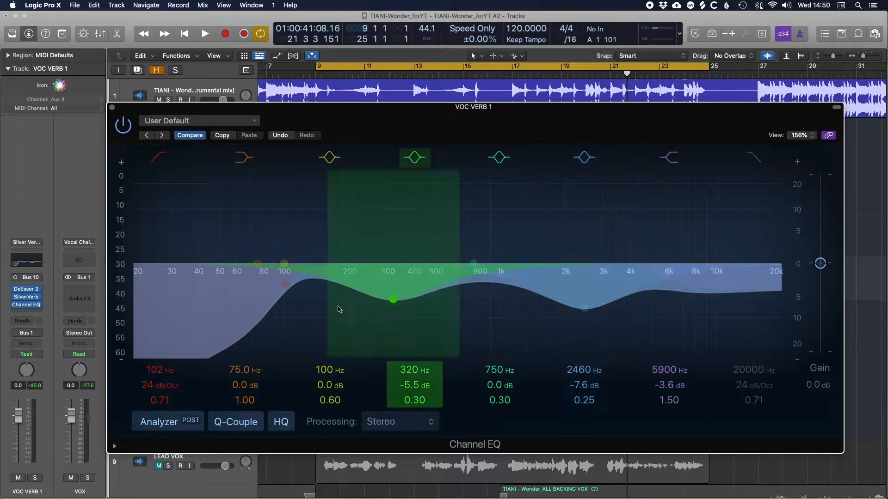
pyautogui.moveTo(397, 120); pyautogui.dragTo(590, 66)
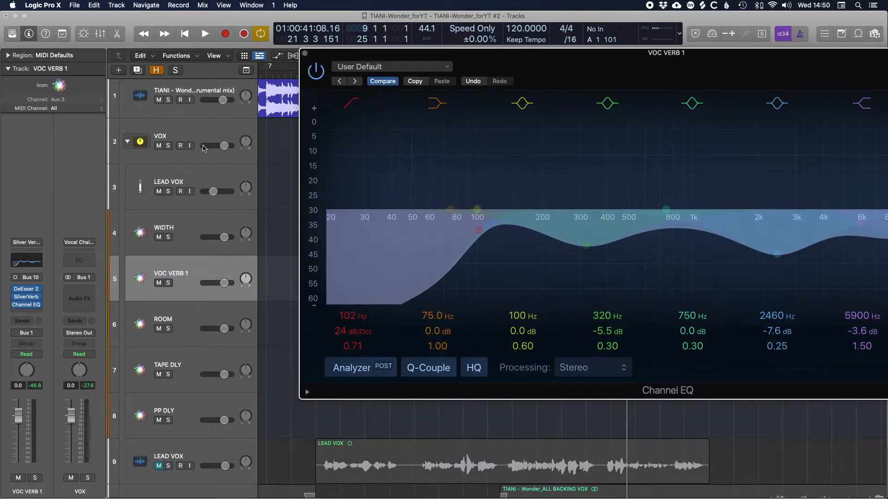
# Play the mix, adjust the VOC VERB 1 upper-mid EQ cut to 2520 Hz and -6.0 dB, and close the Channel EQ.
pyautogui.press('space')
pyautogui.moveTo(717, 64); pyautogui.dragTo(499, 58)
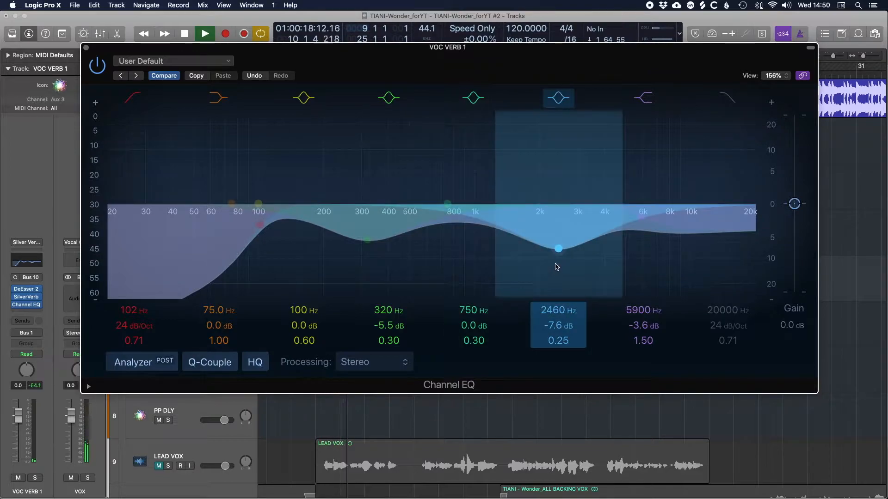
pyautogui.moveTo(557, 261); pyautogui.dragTo(560, 242)
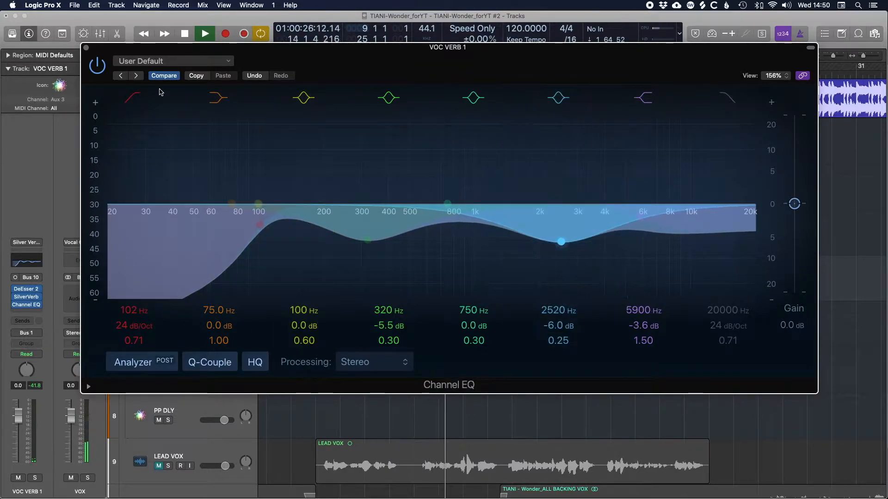
pyautogui.click(86, 48)
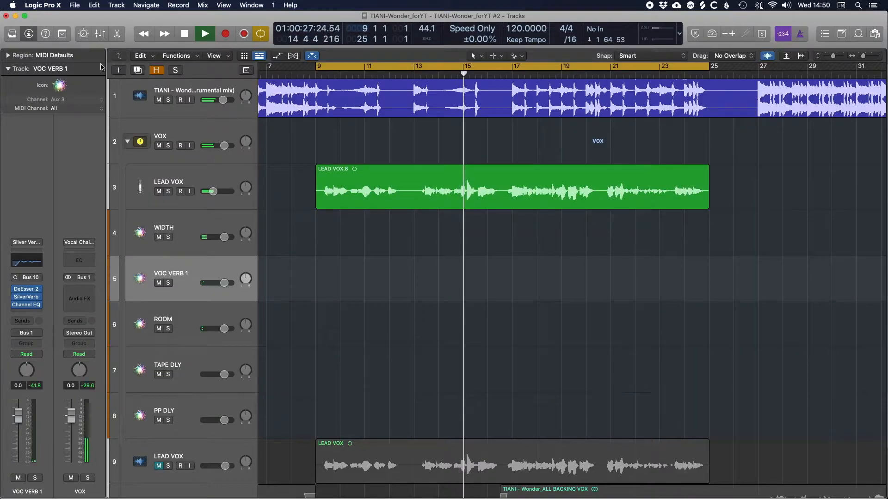
# Compare the mix with the LEAD VOX Bus 12 room send bypassed and active, select VOC VERB 1 and stop playback.
pyautogui.click(211, 179)
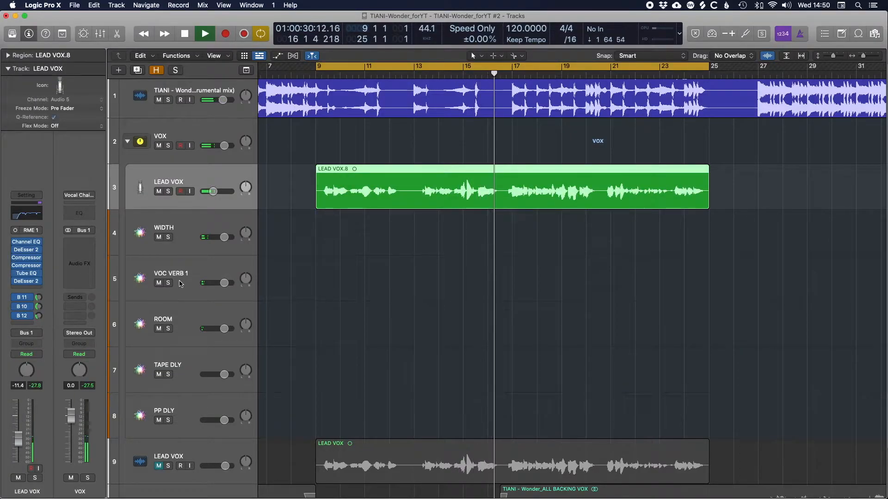
pyautogui.click(15, 316)
pyautogui.click(15, 316)
pyautogui.click(191, 273)
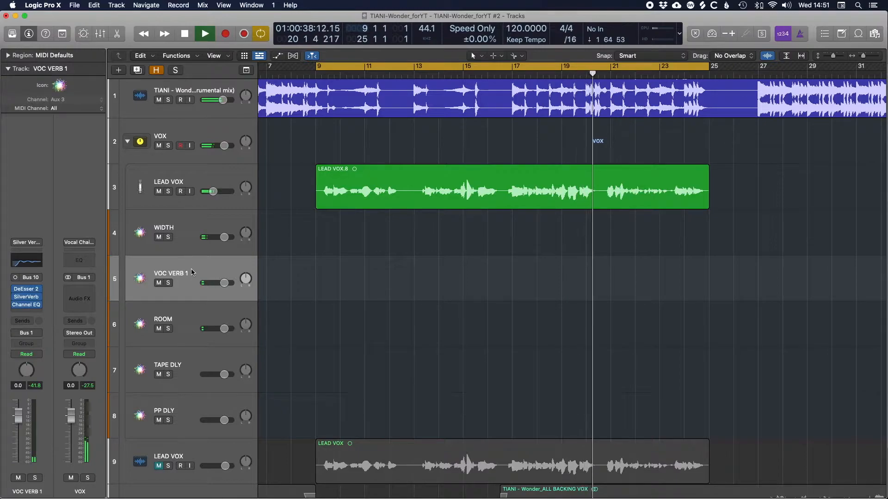
pyautogui.press('space')
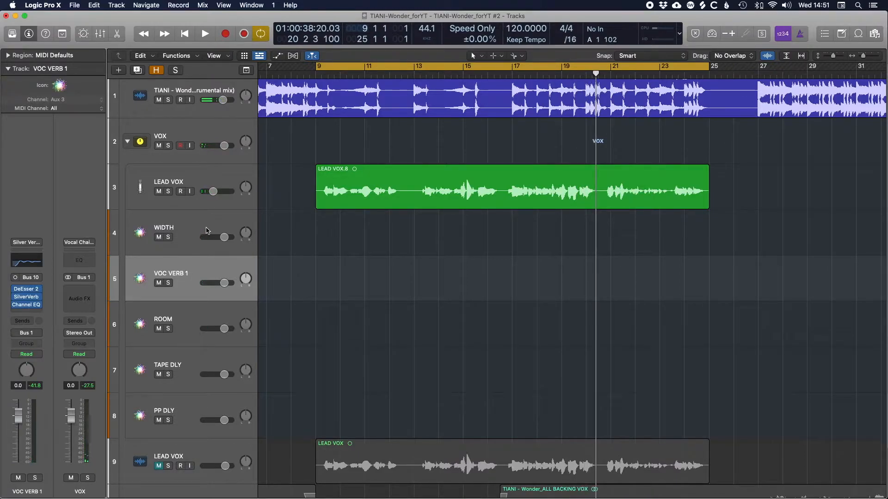
# On the TAPE DLY track, bypass SilverVerb and Chorus, open Tape Delay and unlink its plug-in window from track selection.
pyautogui.click(193, 360)
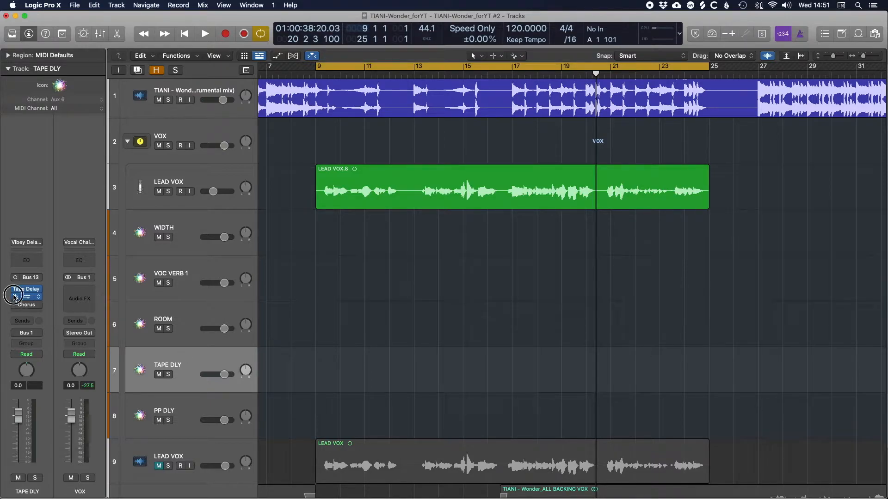
pyautogui.click(30, 290)
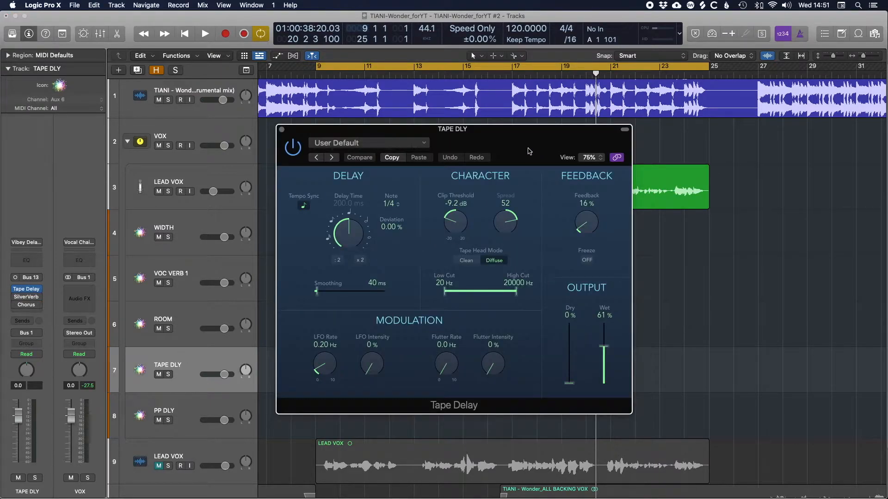
pyautogui.moveTo(516, 146); pyautogui.dragTo(644, 92)
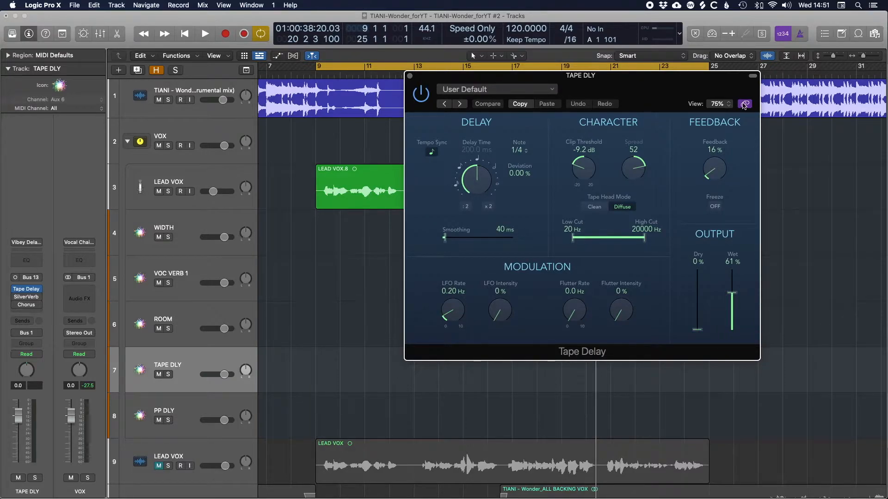
# Add a send from LEAD VOX to Bus 13, feeding the TAPE DLY track.
pyautogui.click(211, 176)
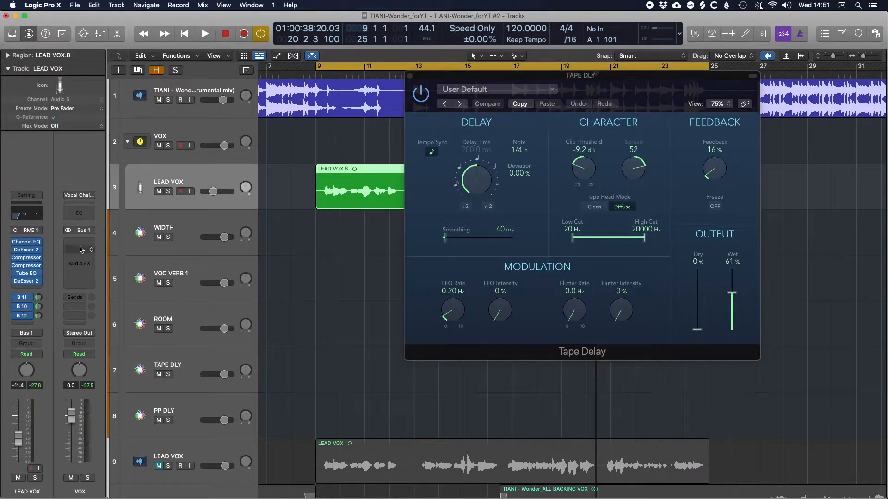
pyautogui.click(28, 324)
pyautogui.moveTo(46, 334)
pyautogui.moveTo(118, 241)
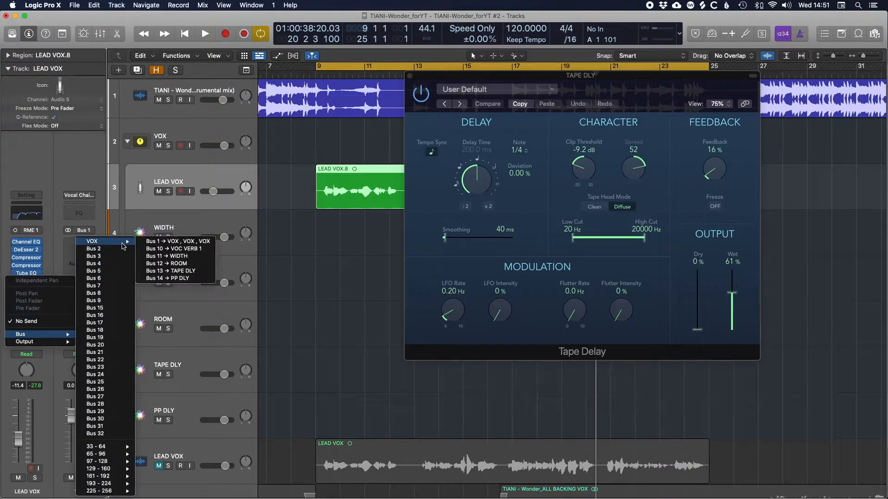
pyautogui.click(190, 271)
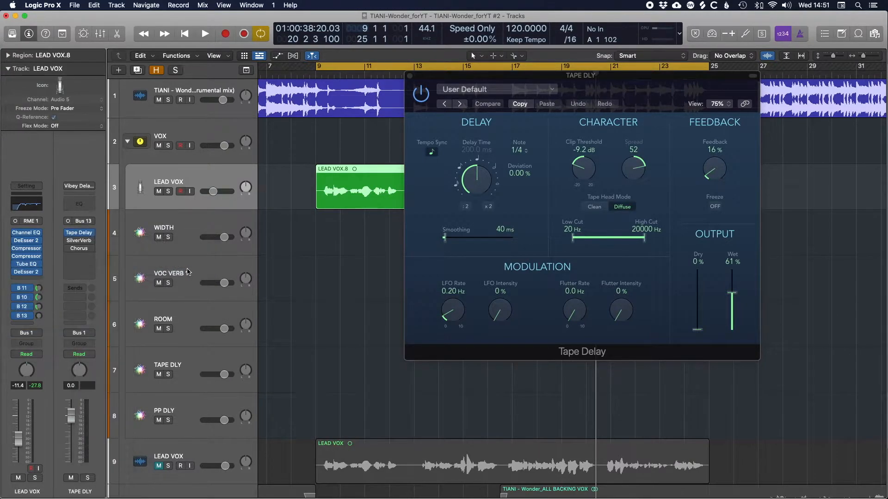
# Play the mix, adjust the LEAD VOX Bus 13 send by ear, and set Tape Delay's low cut to 390 Hz and high cut to 2300 Hz.
pyautogui.moveTo(681, 89); pyautogui.dragTo(700, 129)
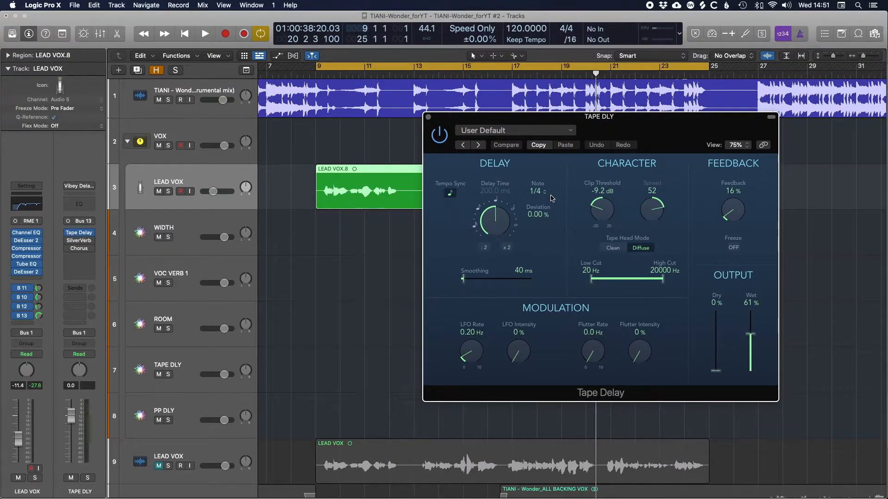
pyautogui.press('space')
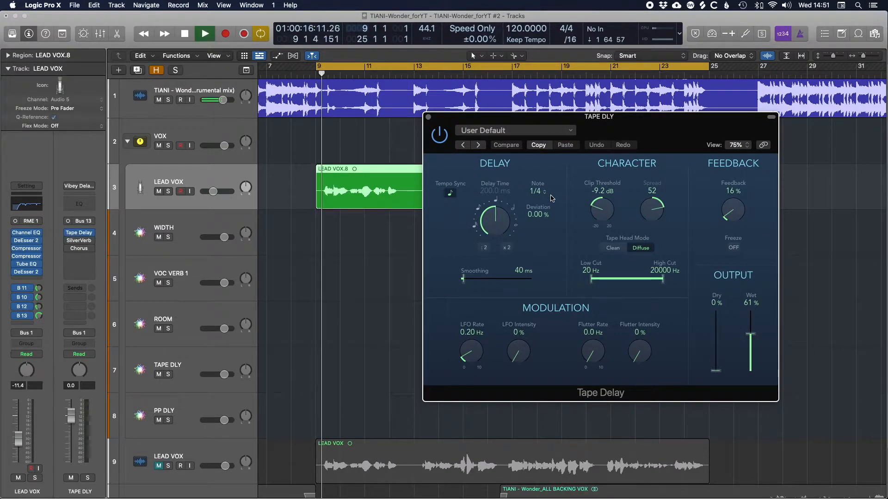
pyautogui.moveTo(39, 316)
pyautogui.mouseDown()
pyautogui.moveTo(39, 343)
pyautogui.moveTo(39, 331)
pyautogui.mouseUp()
pyautogui.moveTo(590, 279); pyautogui.dragTo(624, 280)
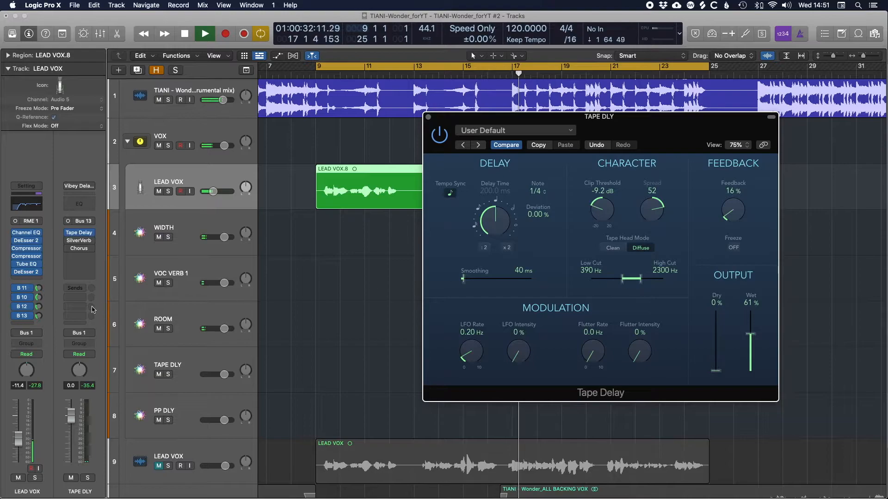
pyautogui.click(39, 317)
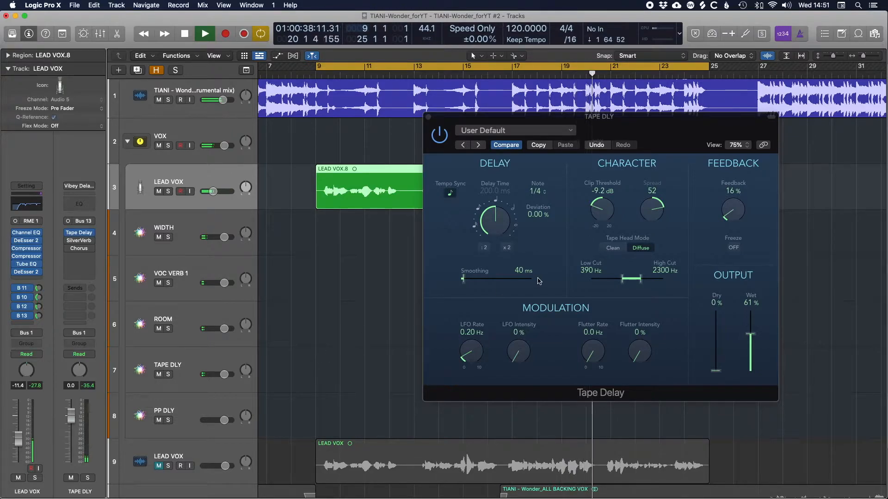
# Replay the section, refine Tape Delay's low cut to 730 Hz and high cut to 3500 Hz, fine-tune the Bus 13 send and stop playback.
pyautogui.moveTo(624, 283); pyautogui.dragTo(630, 280)
pyautogui.press('space')
pyautogui.press('space')
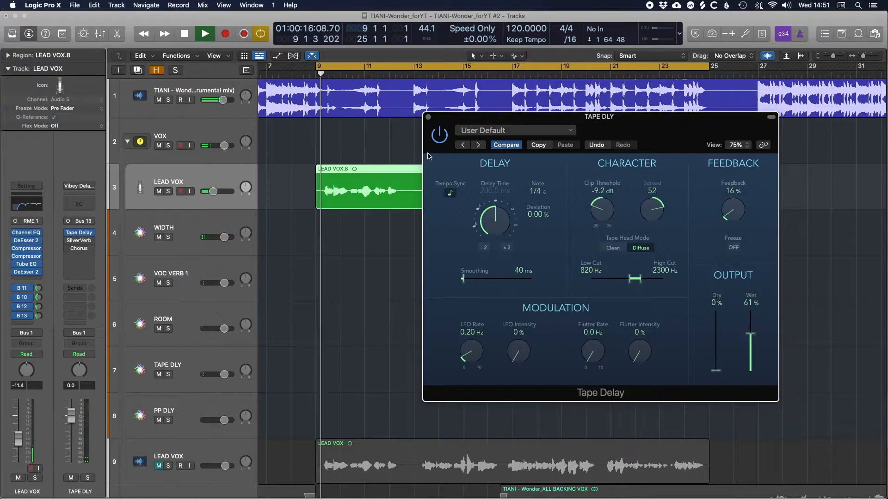
pyautogui.moveTo(630, 280); pyautogui.dragTo(635, 284)
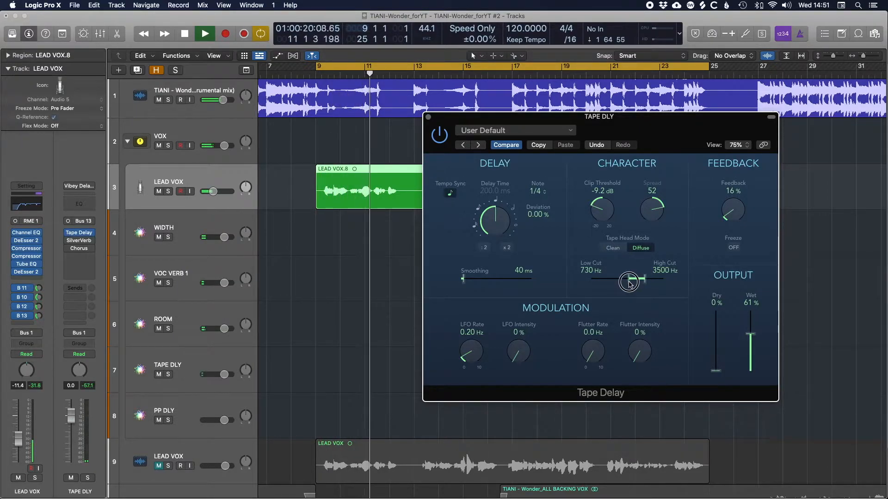
pyautogui.moveTo(41, 318); pyautogui.dragTo(41, 319)
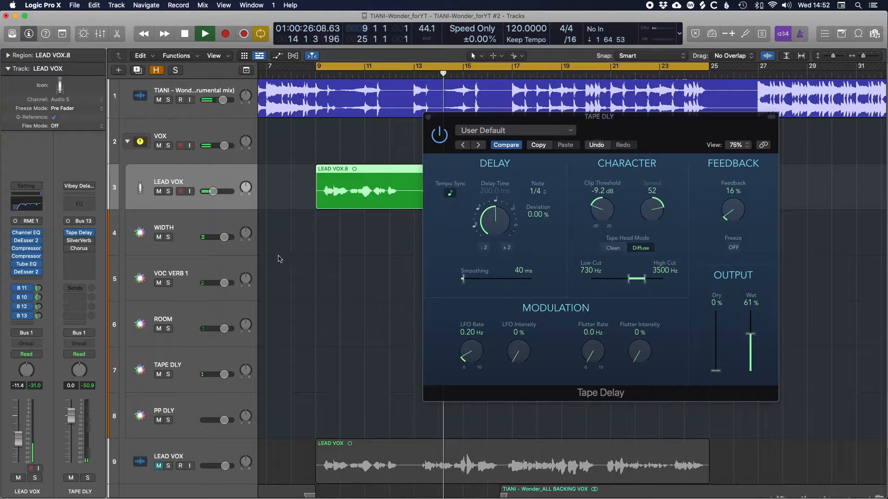
pyautogui.press('space')
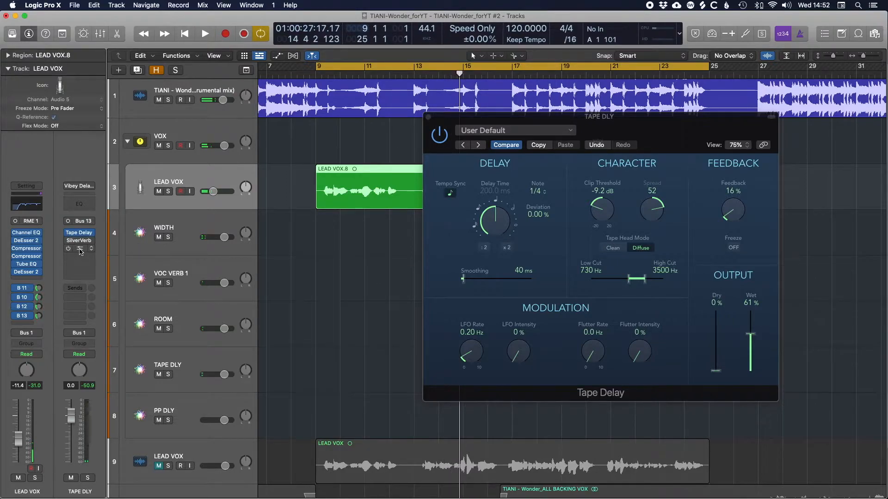
# Close Tape Delay, switch the TAPE DLY channel to stereo and insert DeEsser 2 ahead of Tape Delay.
pyautogui.moveTo(79, 254); pyautogui.dragTo(82, 243)
pyautogui.click(83, 233)
pyautogui.moveTo(124, 273)
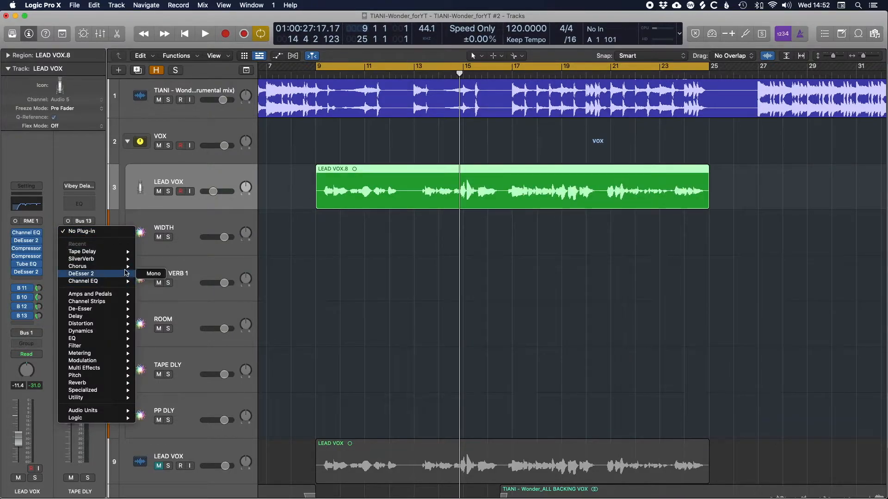
pyautogui.click(155, 273)
pyautogui.click(72, 232)
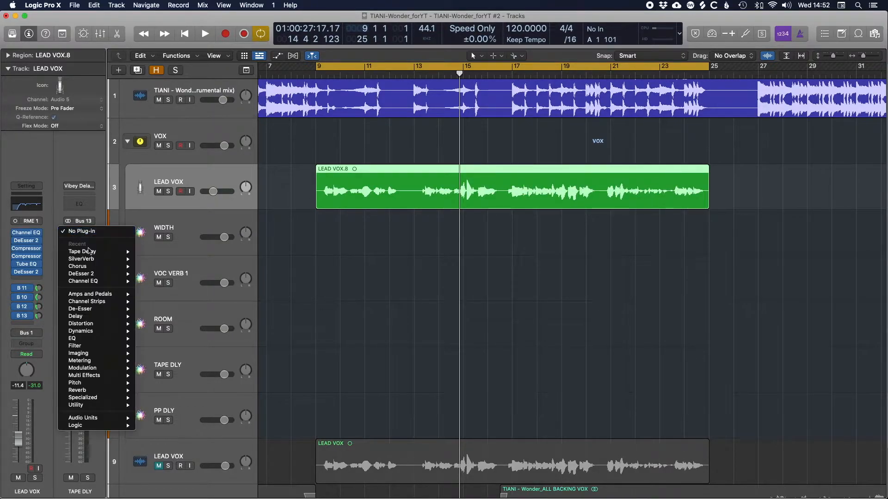
pyautogui.click(155, 274)
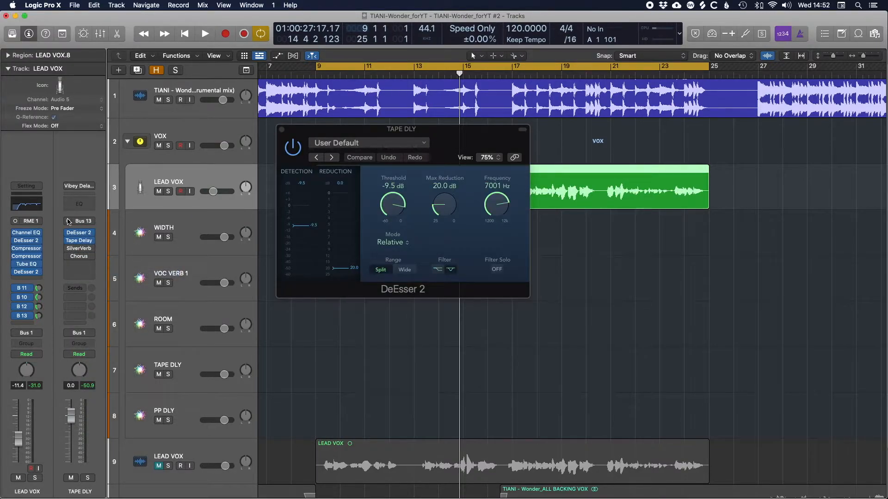
# Set the TAPE DLY DeEsser 2 threshold to -14.1 dB and max reduction to 20.5 dB while listening to the mix.
pyautogui.moveTo(393, 211); pyautogui.dragTo(441, 217)
pyautogui.moveTo(395, 202); pyautogui.dragTo(395, 208)
pyautogui.moveTo(449, 203); pyautogui.dragTo(450, 202)
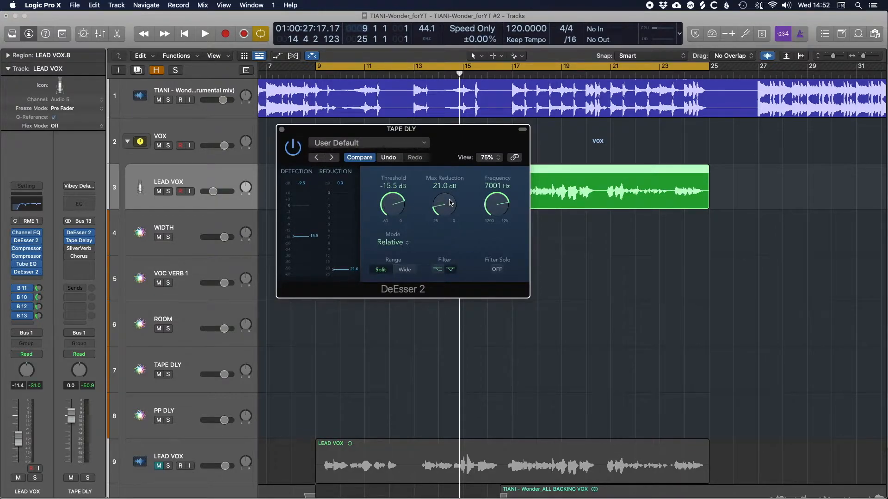
pyautogui.press('space')
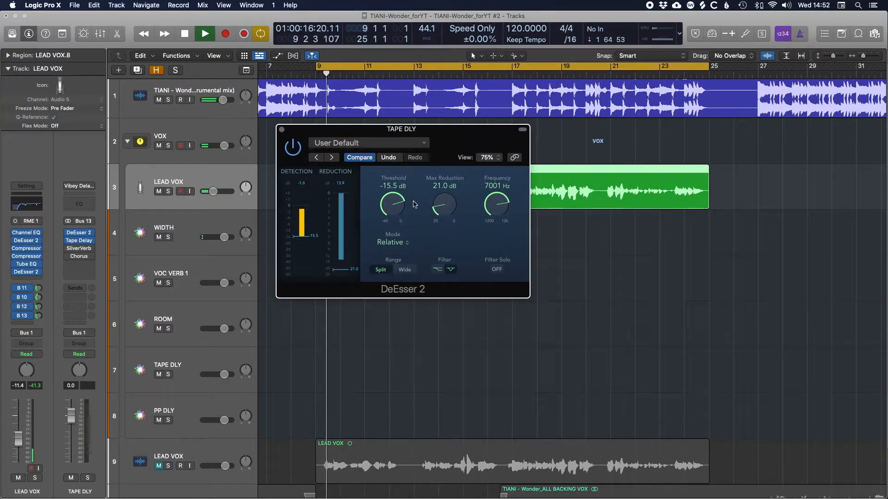
pyautogui.moveTo(390, 207); pyautogui.dragTo(389, 204)
pyautogui.moveTo(446, 207); pyautogui.dragTo(446, 205)
pyautogui.moveTo(392, 208); pyautogui.dragTo(392, 207)
# Close DeEsser 2, raise Tape Delay's feedback to 21 %, stop playback and close Tape Delay.
pyautogui.click(79, 240)
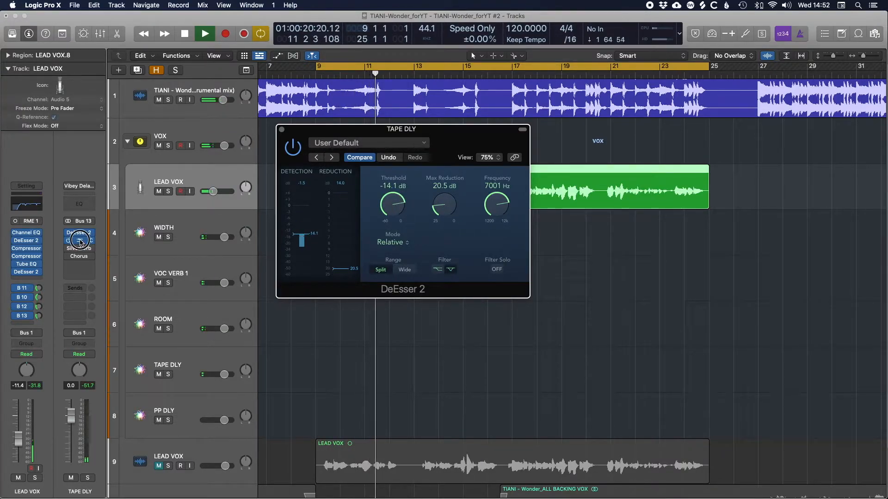
pyautogui.click(282, 130)
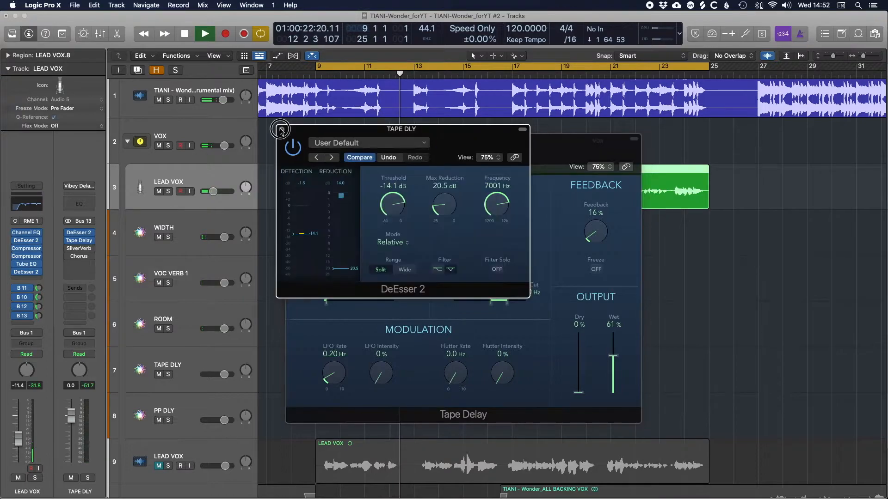
pyautogui.moveTo(595, 235); pyautogui.dragTo(595, 232)
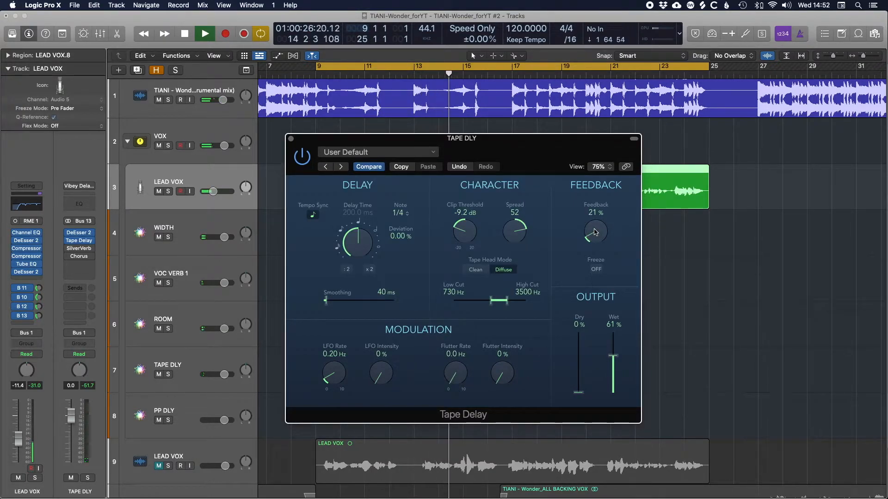
pyautogui.press('space')
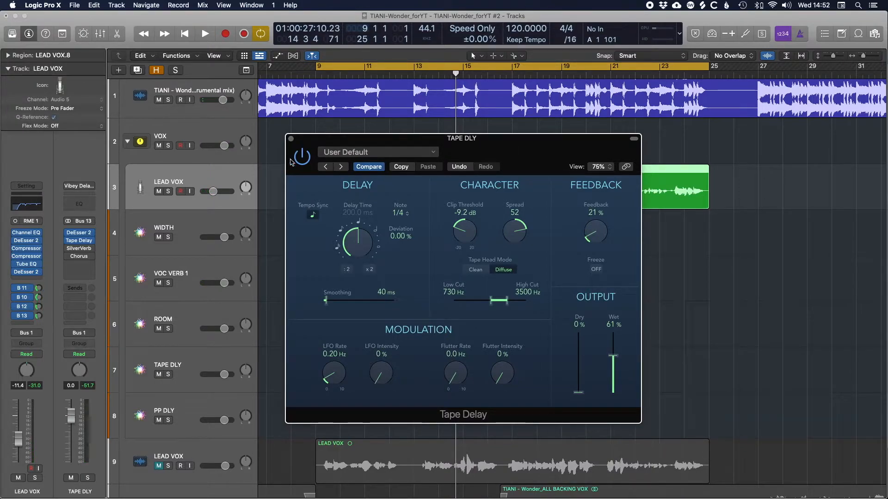
pyautogui.click(291, 139)
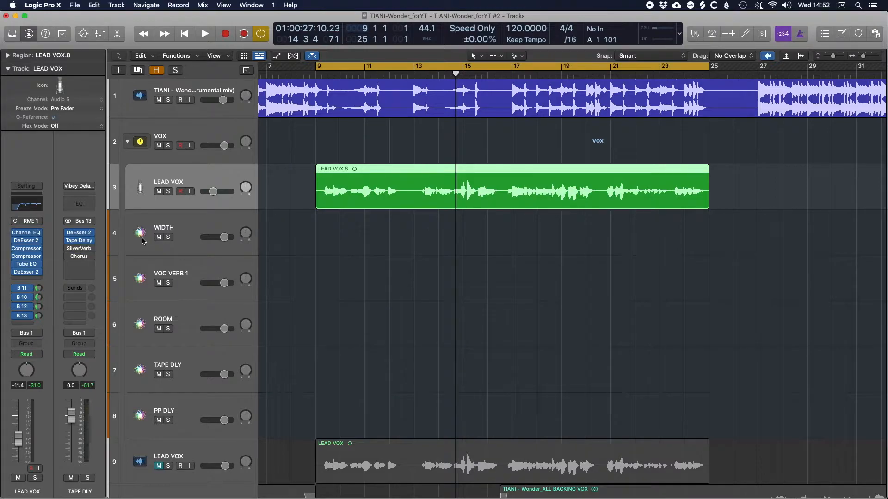
# Check SilverVerb on TAPE DLY against Tape Delay's dry and wet outputs, and switch SilverVerb on.
pyautogui.click(79, 249)
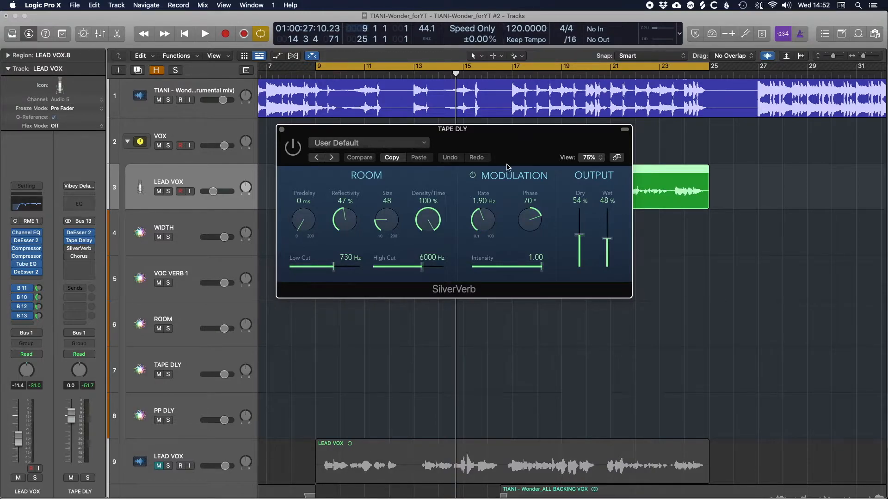
pyautogui.moveTo(525, 143); pyautogui.dragTo(527, 121)
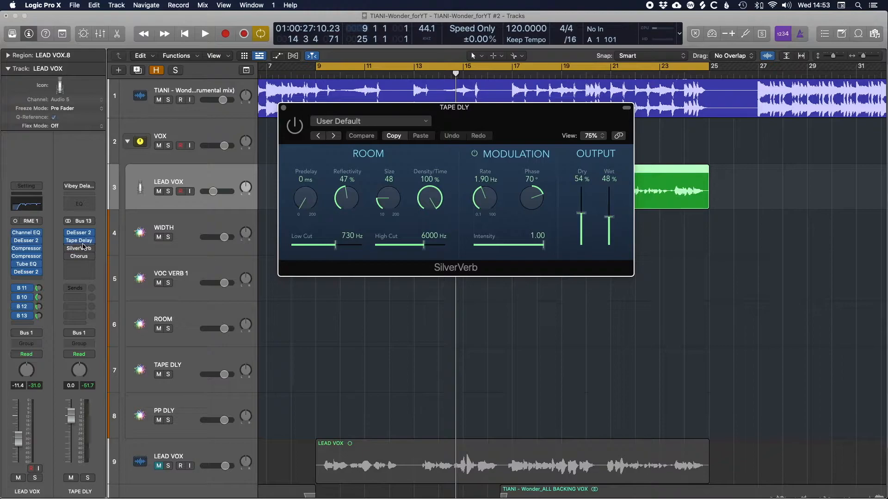
pyautogui.click(80, 241)
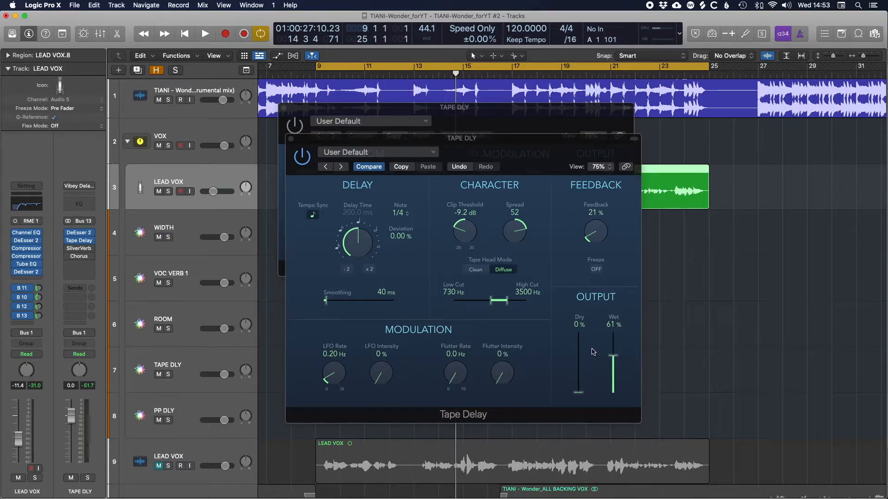
pyautogui.click(290, 139)
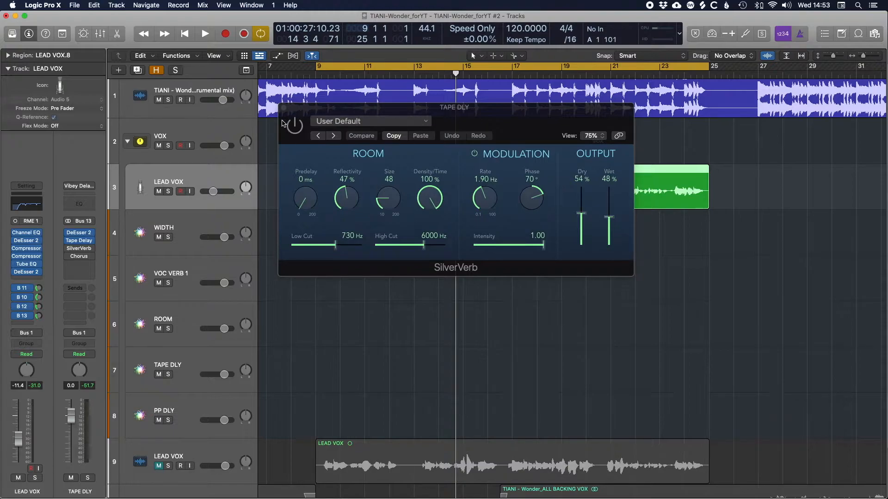
pyautogui.click(296, 130)
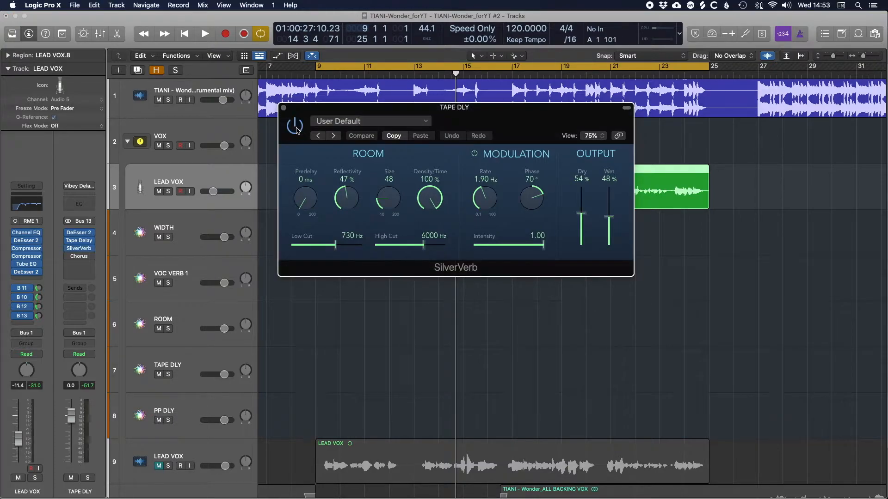
# Play the mix, adjust the LEAD VOX Bus 13 send, set SilverVerb's dry output to 48 % and wet to 54 %, and restart playback.
pyautogui.press('space')
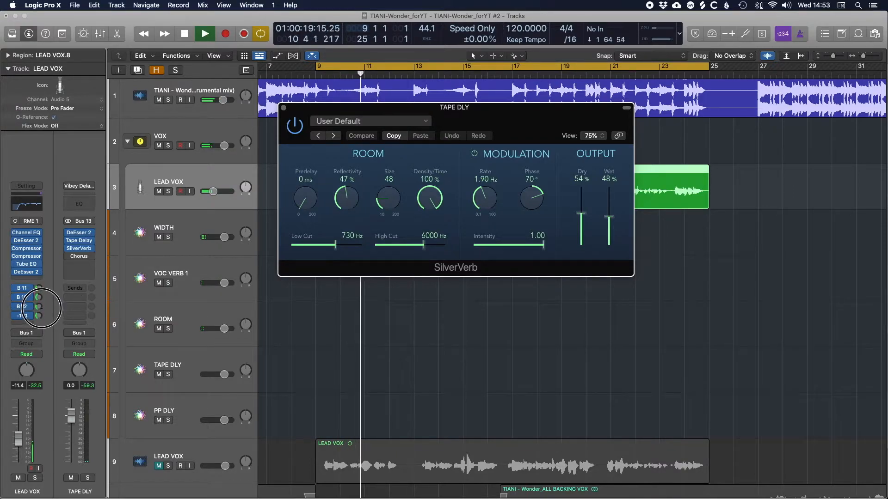
pyautogui.moveTo(41, 308); pyautogui.dragTo(42, 311)
pyautogui.moveTo(607, 215)
pyautogui.mouseDown()
pyautogui.moveTo(582, 221)
pyautogui.moveTo(614, 215)
pyautogui.mouseUp()
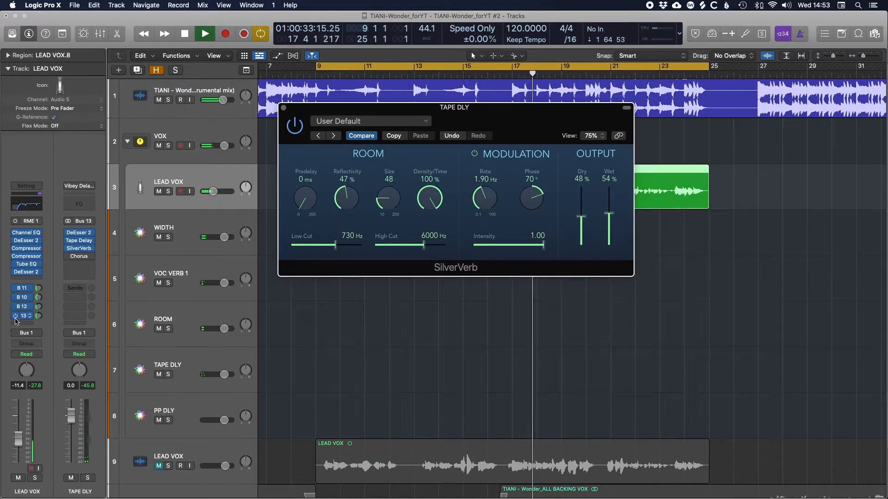
pyautogui.press('space')
pyautogui.press('space')
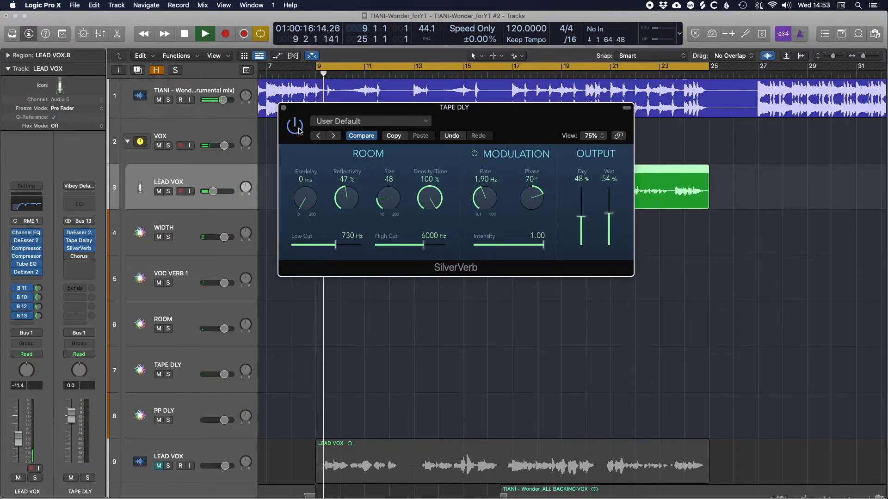
# Solo the lead vocal during playback, raise the TAPE DLY Tape Delay feedback to 39 %, set SilverVerb's size to 52 and stop playback.
pyautogui.press('s')
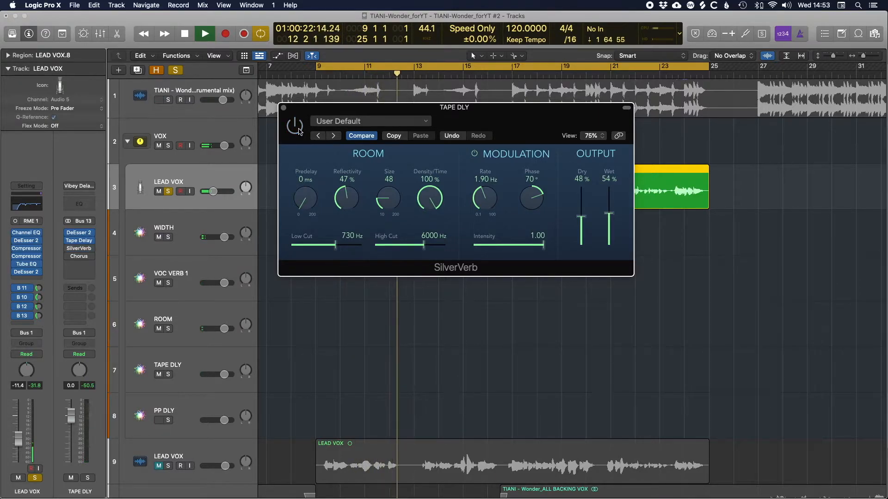
pyautogui.click(379, 75)
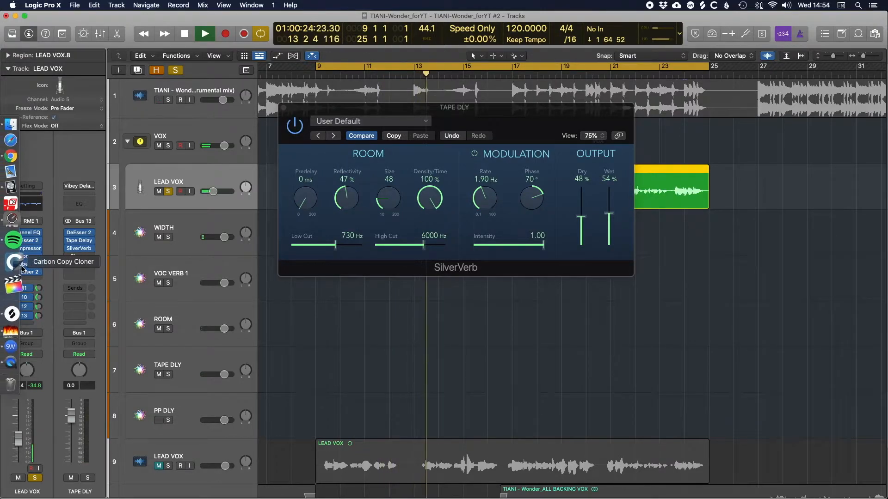
pyautogui.click(80, 241)
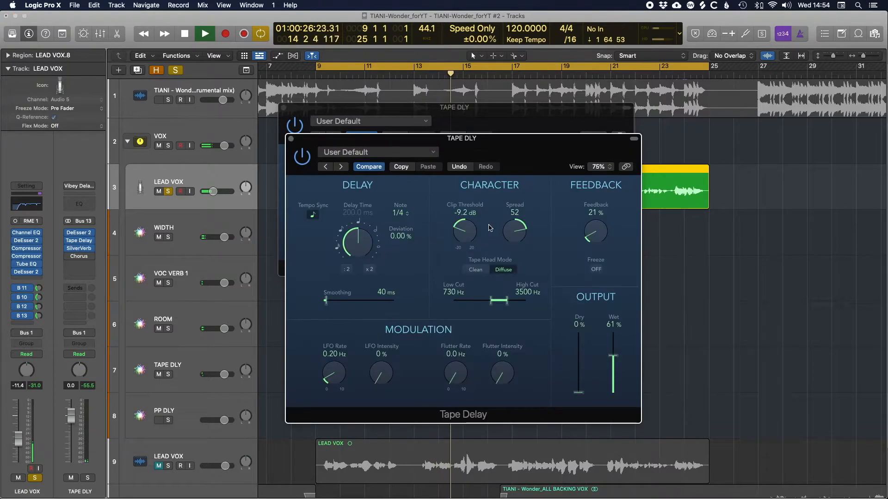
pyautogui.moveTo(603, 232); pyautogui.dragTo(600, 214)
pyautogui.click(291, 139)
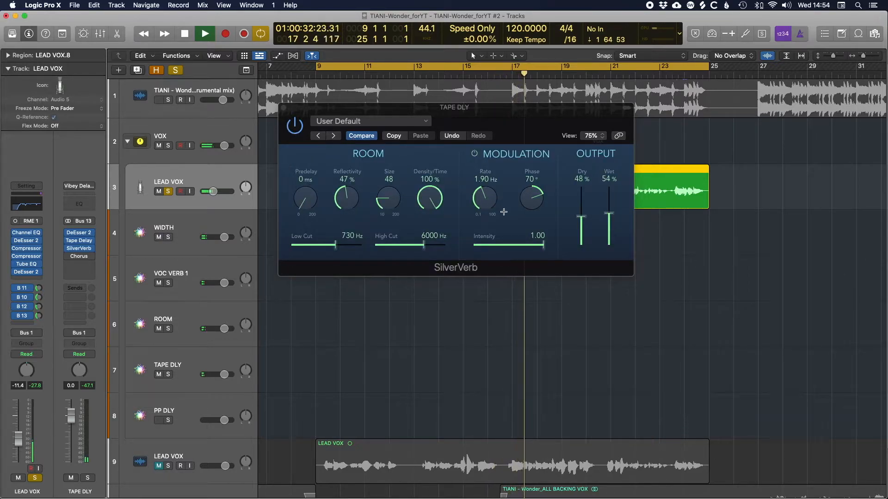
pyautogui.click(79, 240)
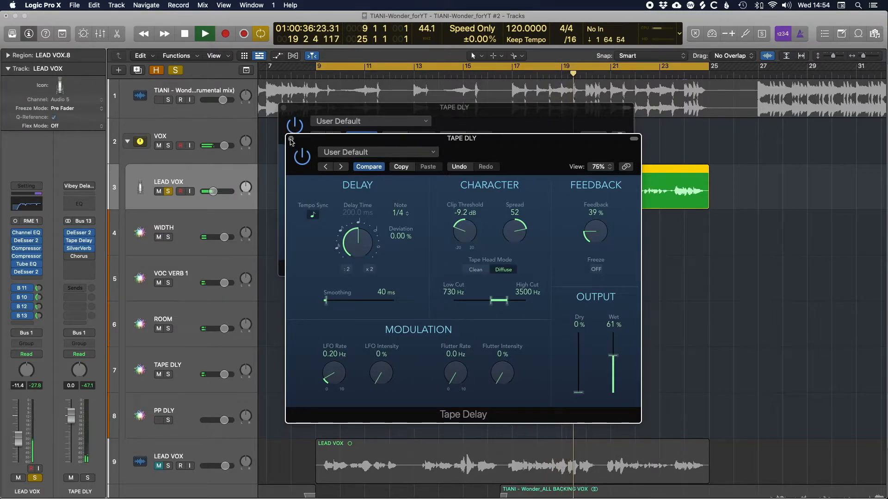
pyautogui.click(290, 138)
pyautogui.moveTo(384, 199); pyautogui.dragTo(384, 195)
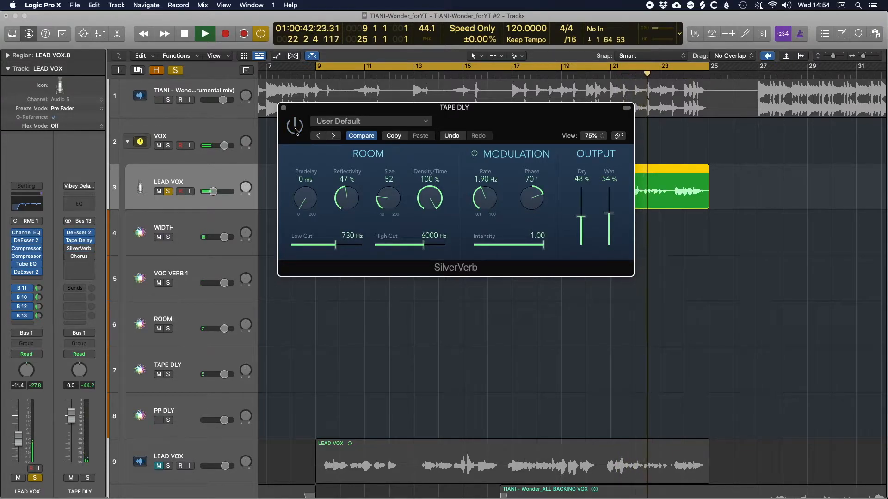
pyautogui.press('space')
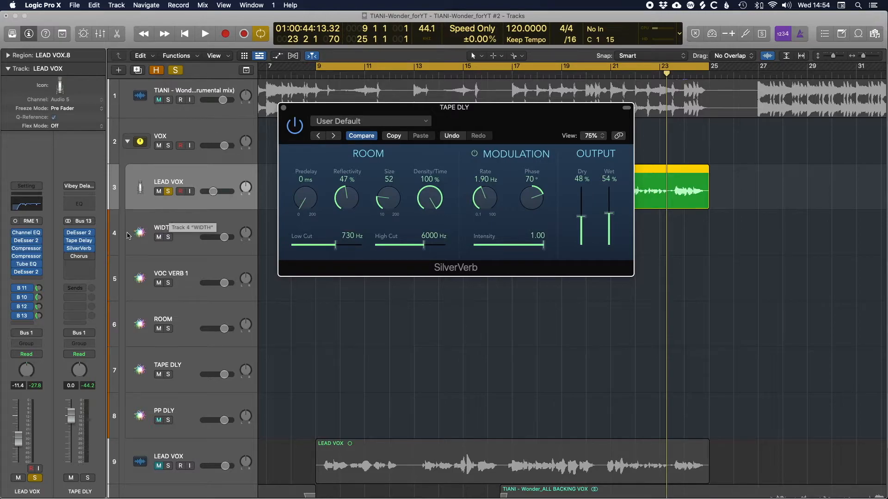
# Open Chorus on TAPE DLY and switch it on, with the lead vocal unsoloed and SilverVerb closed.
pyautogui.click(78, 256)
pyautogui.click(168, 191)
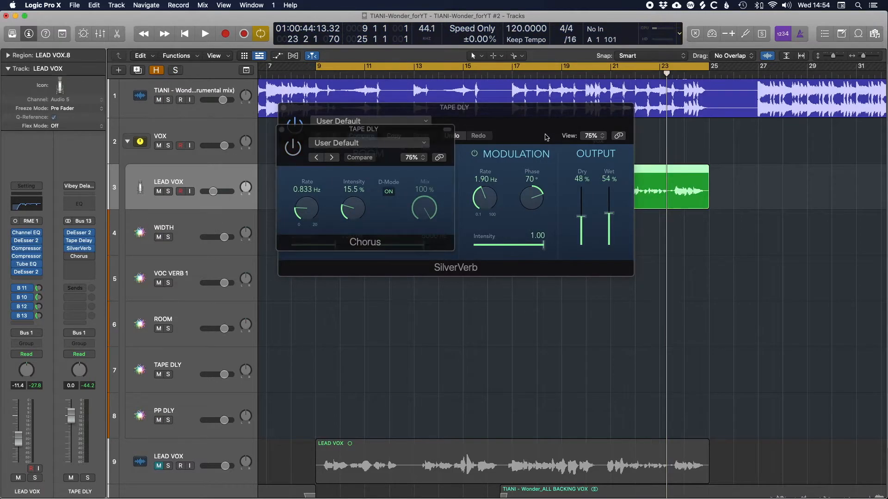
pyautogui.click(281, 129)
pyautogui.click(283, 107)
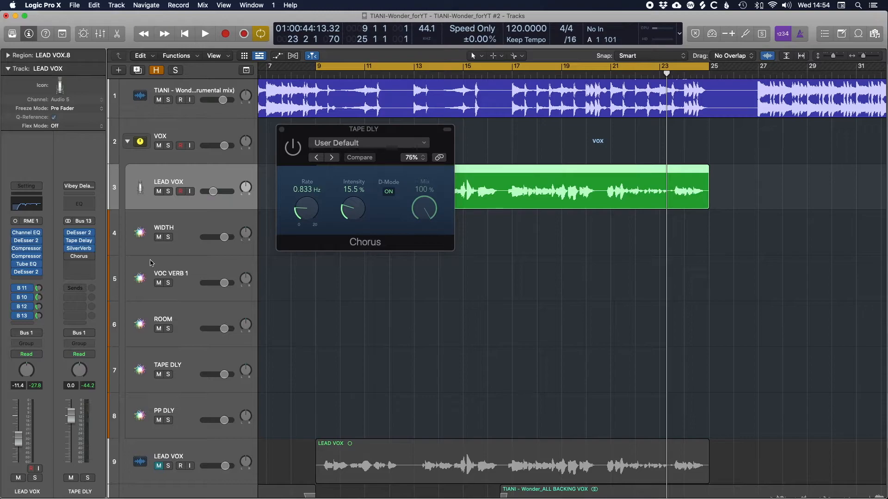
pyautogui.moveTo(394, 131); pyautogui.dragTo(474, 227)
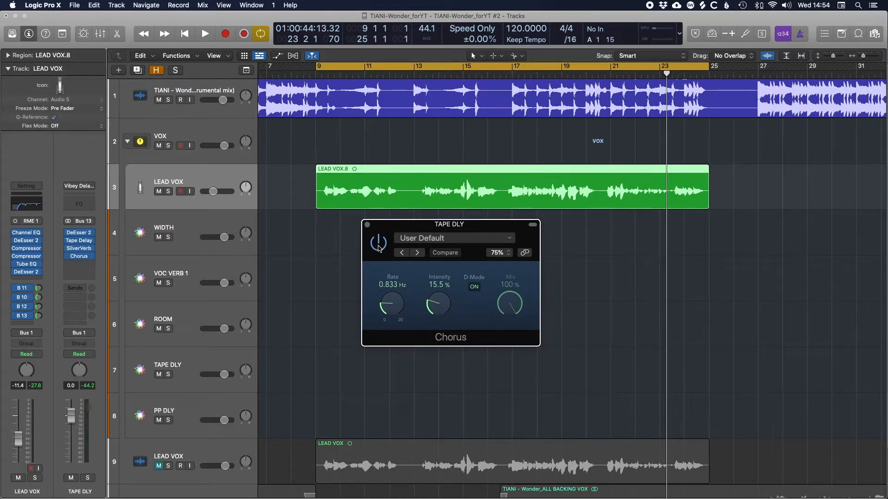
# Play the mix, adjust the lead vocal's Bus 13 send, and set Chorus to a 0.767 Hz rate and 8.0 % intensity.
pyautogui.press('space')
pyautogui.moveTo(430, 309); pyautogui.dragTo(396, 299)
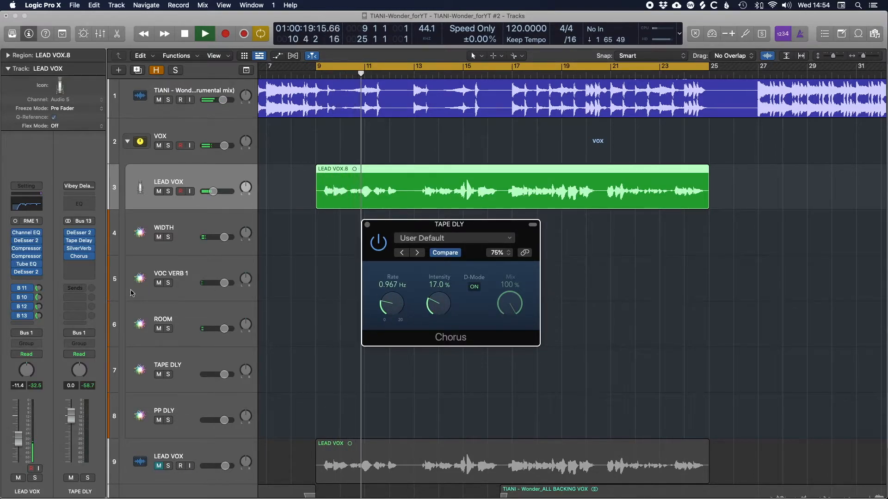
pyautogui.click(39, 316)
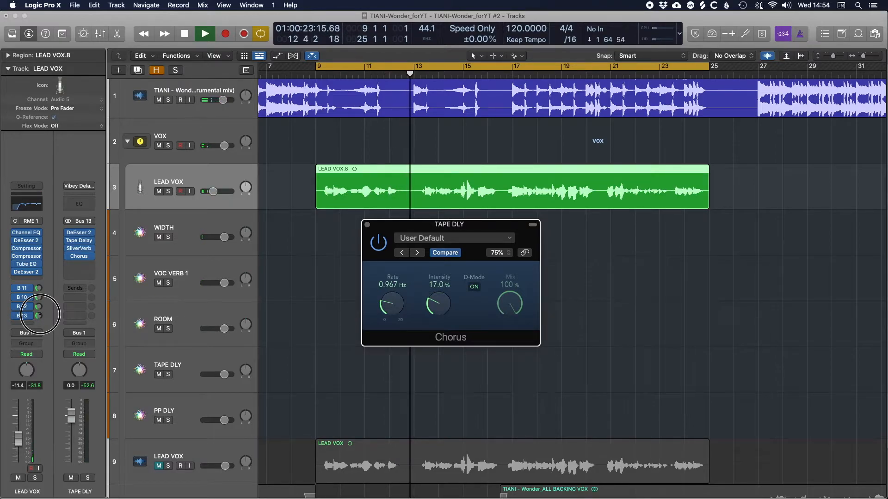
pyautogui.moveTo(433, 305); pyautogui.dragTo(433, 321)
pyautogui.moveTo(389, 303); pyautogui.dragTo(389, 309)
pyautogui.moveTo(445, 306); pyautogui.dragTo(444, 310)
pyautogui.moveTo(389, 306); pyautogui.dragTo(439, 313)
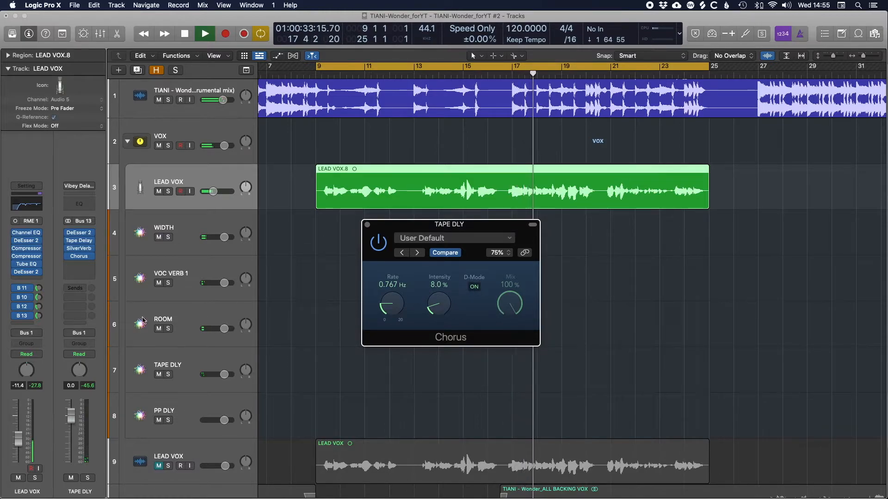
# Switch off D-Mode in the TAPE DLY Chorus and set its mix to 64 %.
pyautogui.click(474, 287)
pyautogui.moveTo(509, 303); pyautogui.dragTo(514, 351)
pyautogui.moveTo(512, 299); pyautogui.dragTo(512, 302)
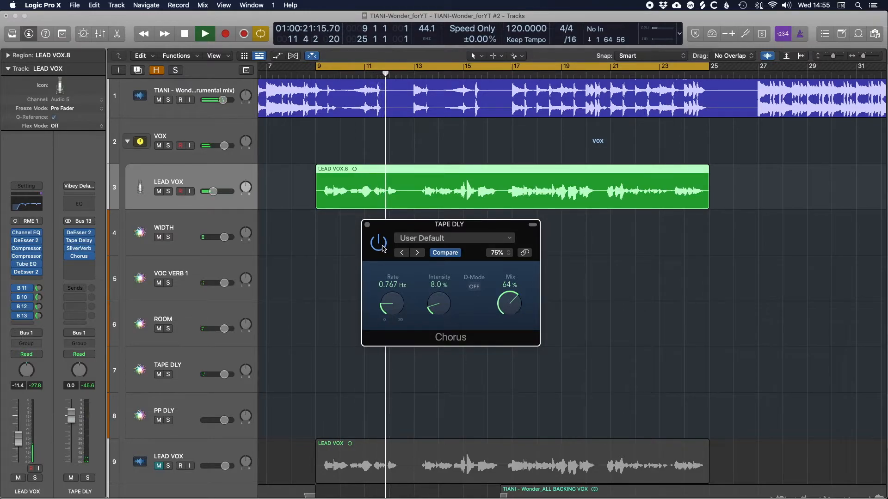
# Compare the mix with Chorus off and on, set the Chorus mix to 42 %, stop playback and close Chorus.
pyautogui.click(378, 243)
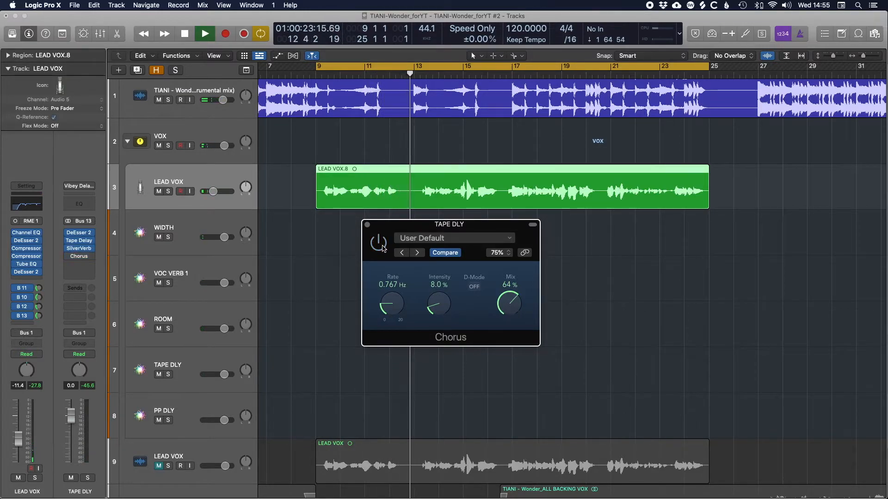
pyautogui.press(',')
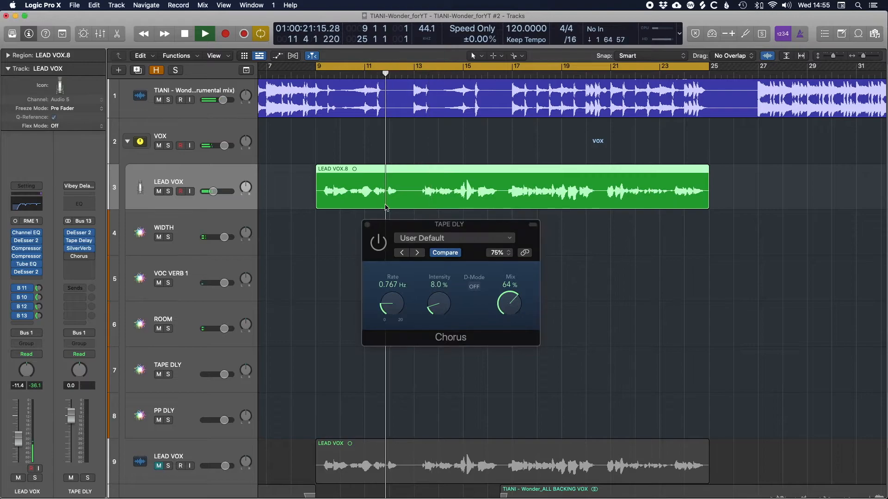
pyautogui.click(379, 244)
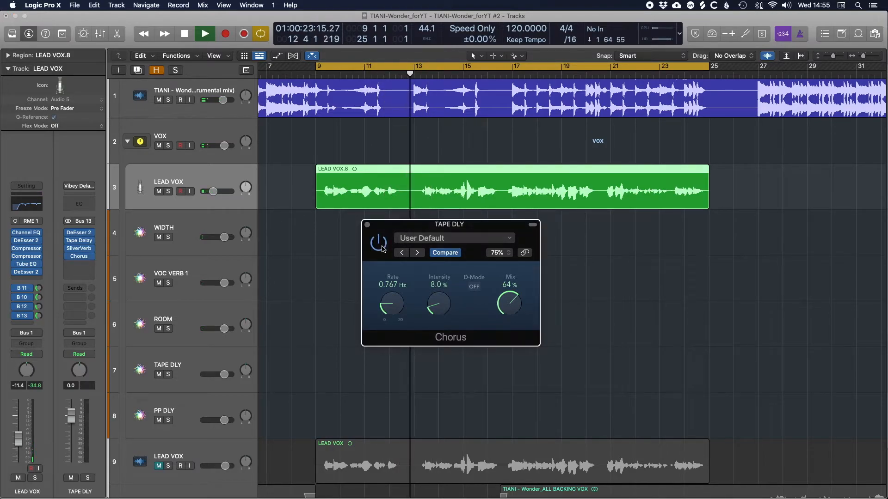
pyautogui.moveTo(514, 304); pyautogui.dragTo(515, 312)
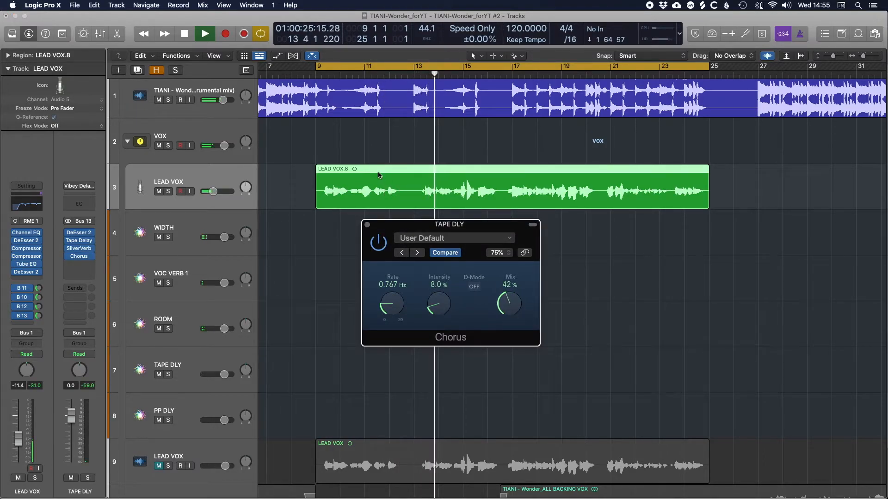
pyautogui.press('space')
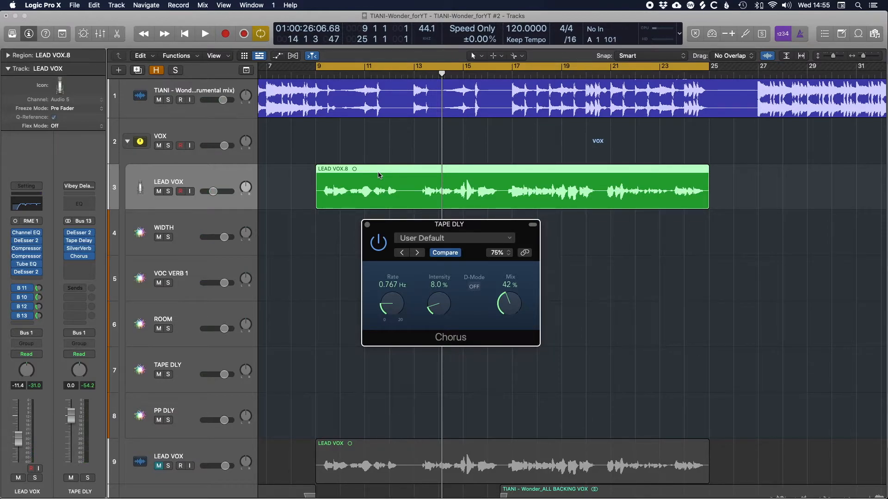
pyautogui.click(368, 225)
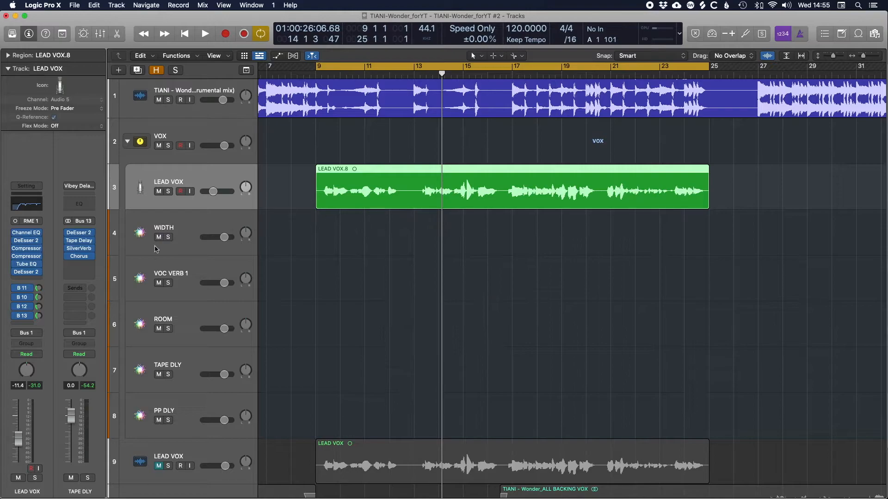
# Play the mix and mute the TAPE DLY, ROOM, VOC VERB 1 and WIDTH tracks to hear the lead vocal without these effects.
pyautogui.press('super+Up')
pyautogui.press('super+Up')
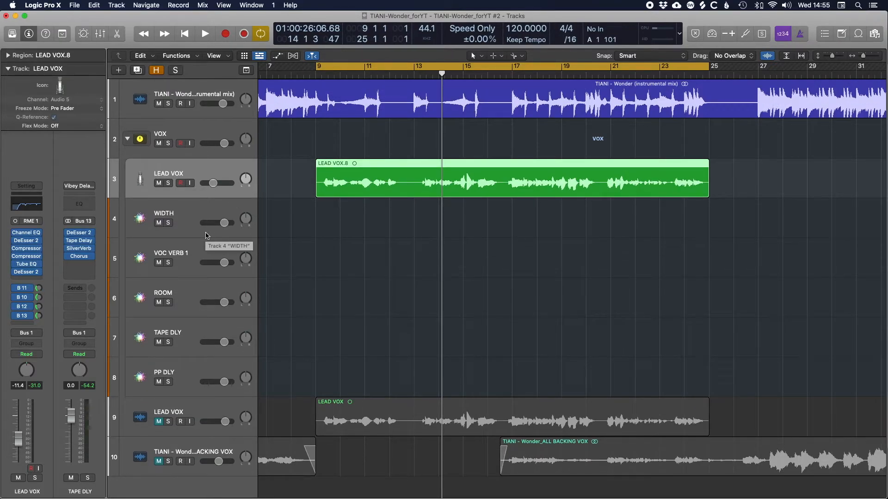
pyautogui.click(188, 208)
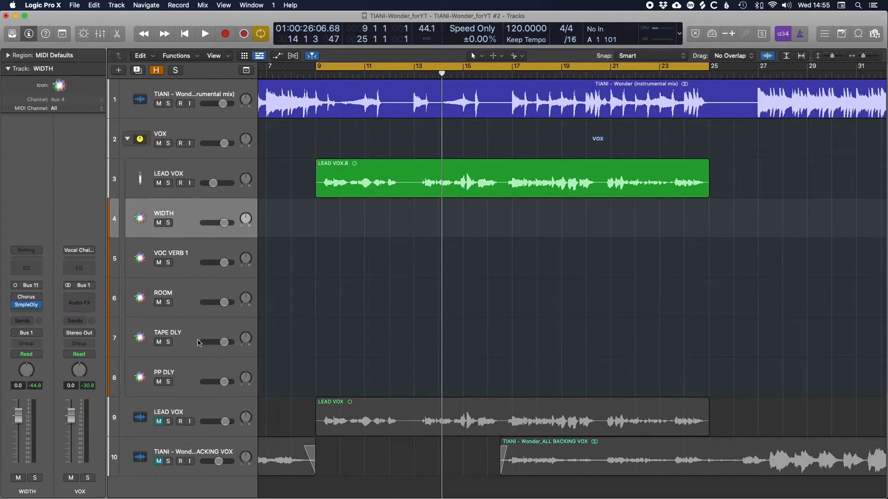
pyautogui.keyDown('shift'); pyautogui.click(188, 345); pyautogui.keyUp('shift')
pyautogui.press('space')
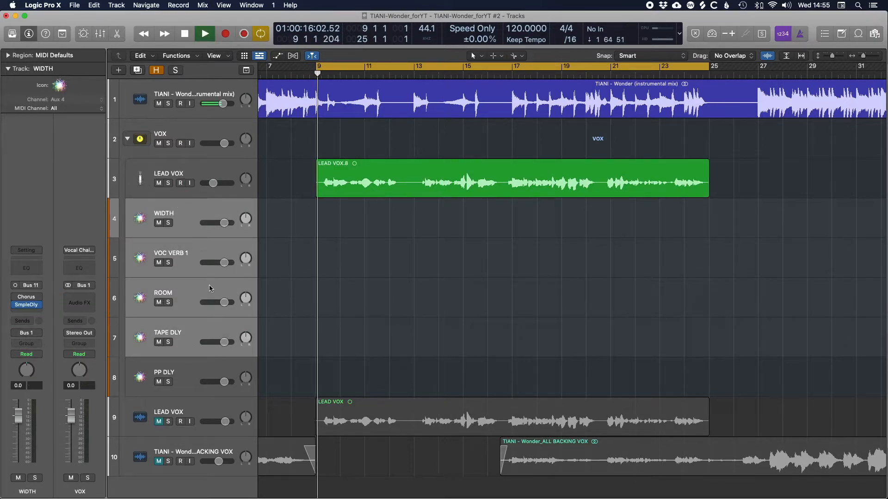
pyautogui.click(159, 342)
pyautogui.moveTo(160, 344); pyautogui.dragTo(159, 263)
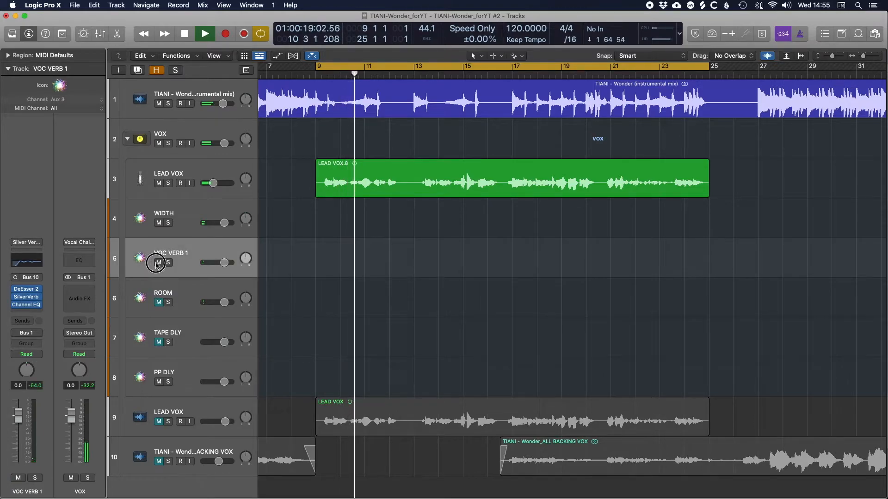
pyautogui.click(158, 223)
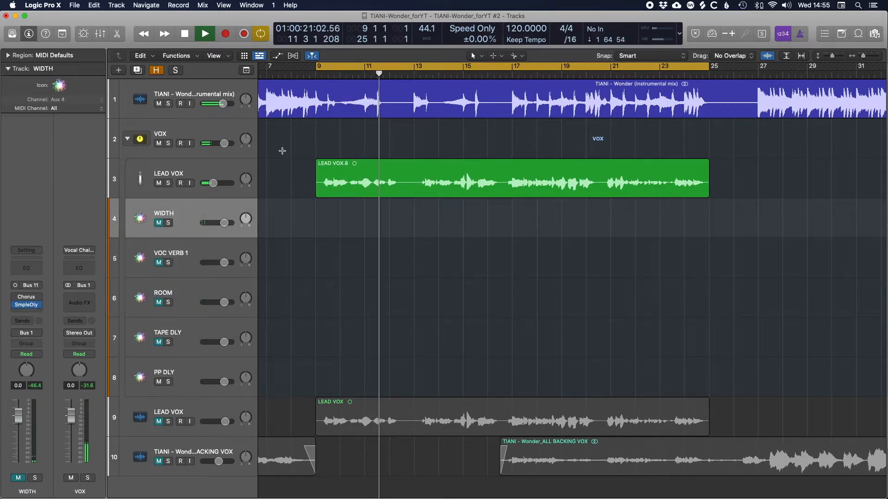
# Unmute WIDTH, ROOM, VOC VERB 1 and TAPE DLY one by one, lower TAPE DLY's volume to -1.9 dB and stop playback.
pyautogui.click(159, 223)
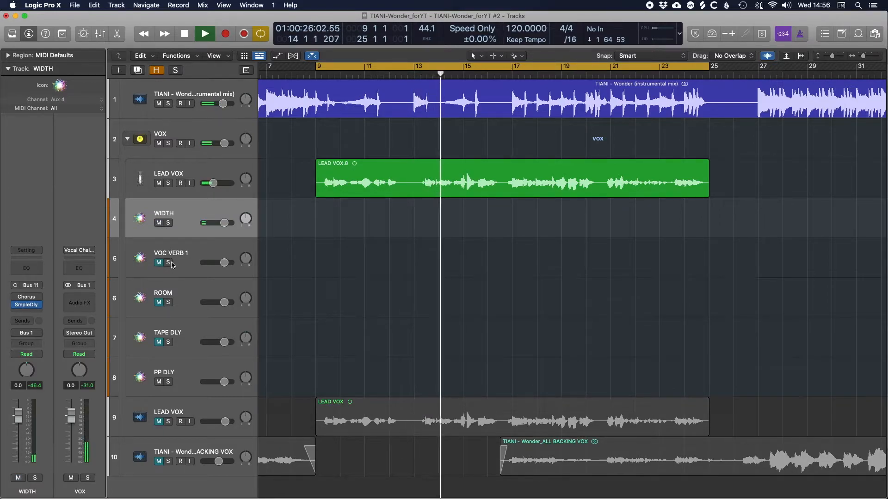
pyautogui.click(159, 303)
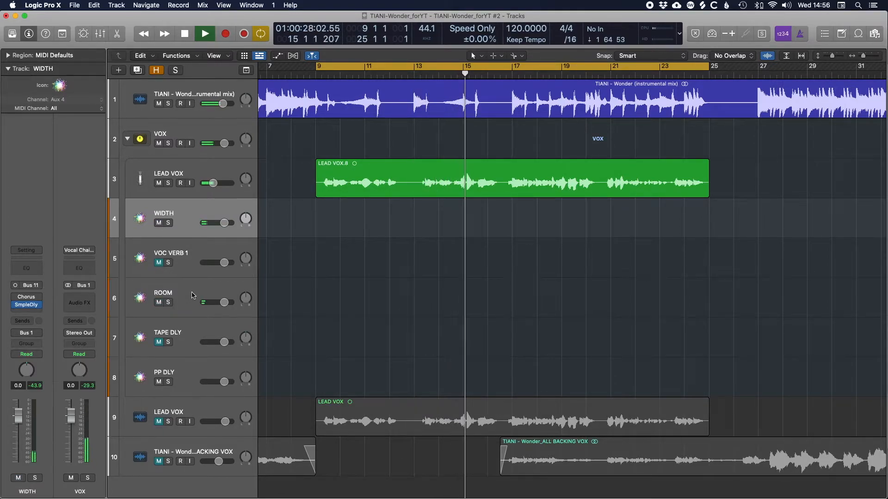
pyautogui.click(159, 263)
pyautogui.click(191, 332)
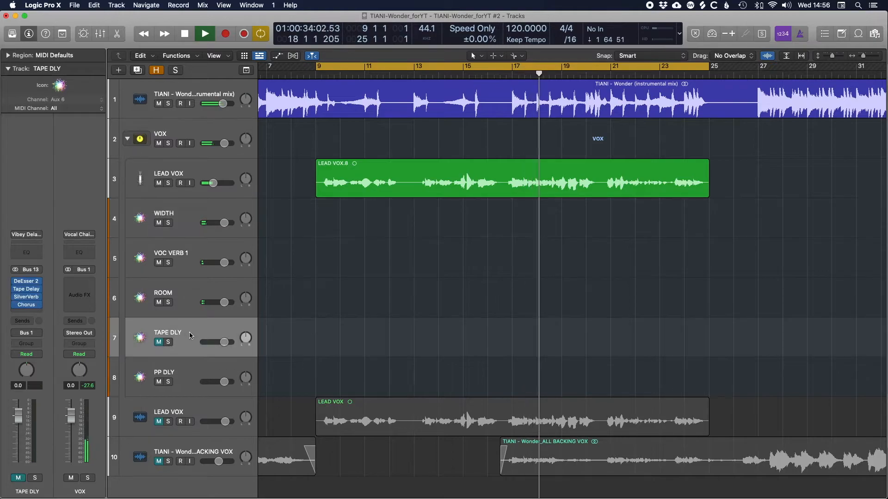
pyautogui.click(158, 342)
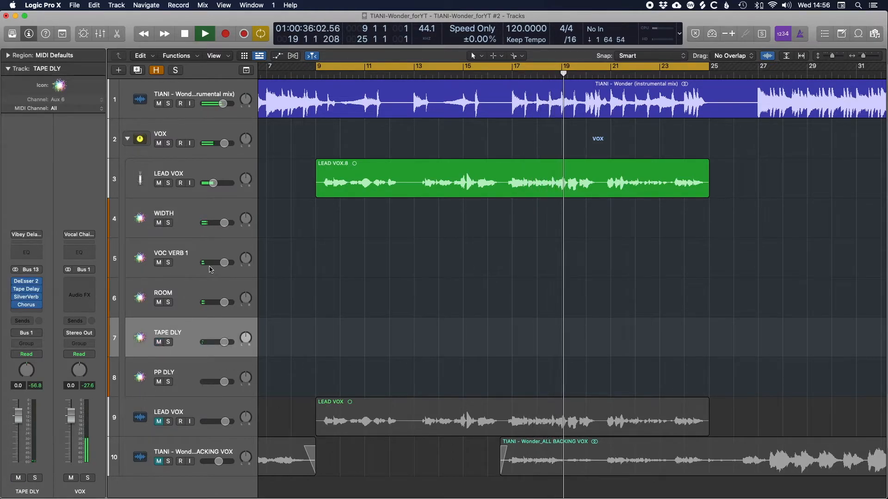
pyautogui.moveTo(224, 343)
pyautogui.mouseDown()
pyautogui.moveTo(212, 344)
pyautogui.moveTo(223, 343)
pyautogui.mouseUp()
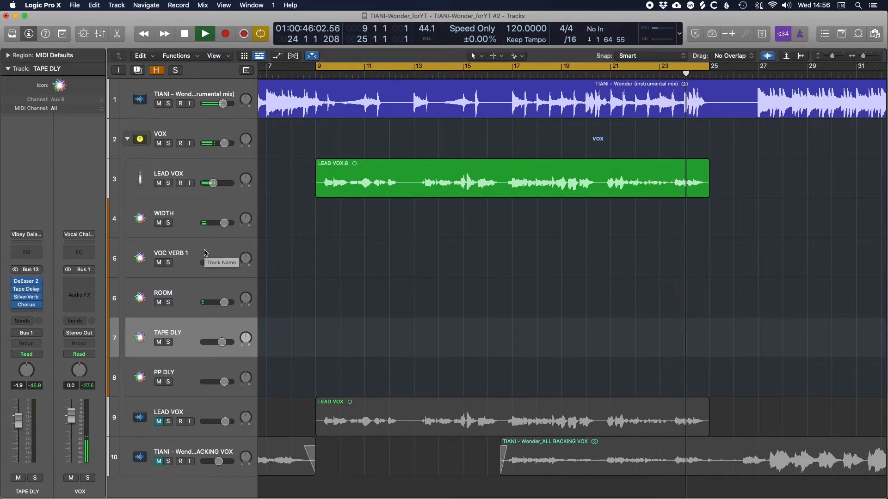
pyautogui.press('space')
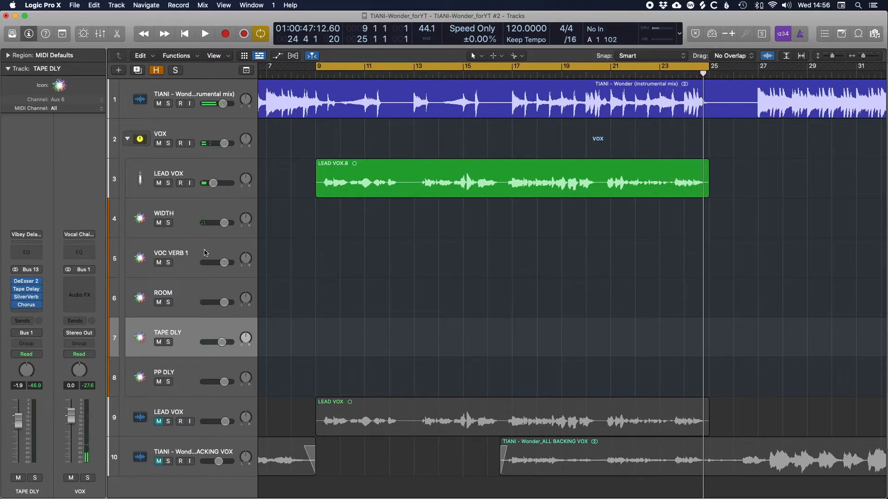
# Add a send on the LEAD VOX track to Bus 14, feeding the PP DLY aux track.
pyautogui.click(220, 174)
pyautogui.click(186, 374)
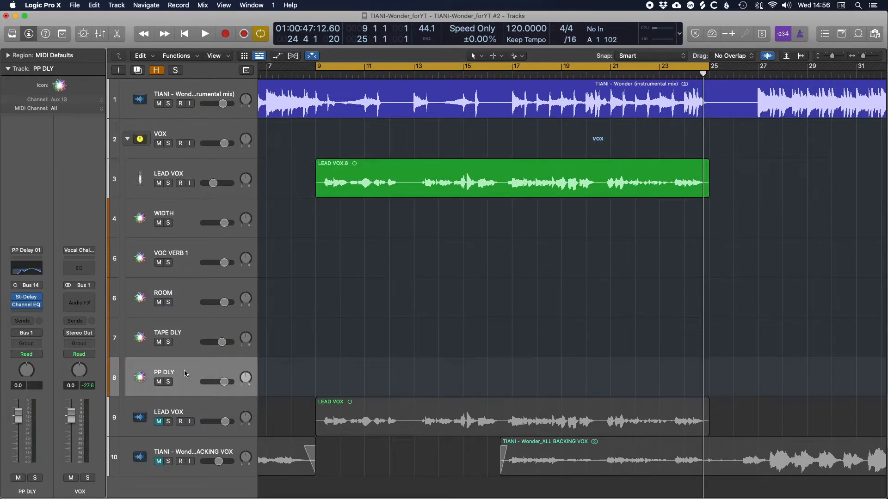
pyautogui.click(217, 169)
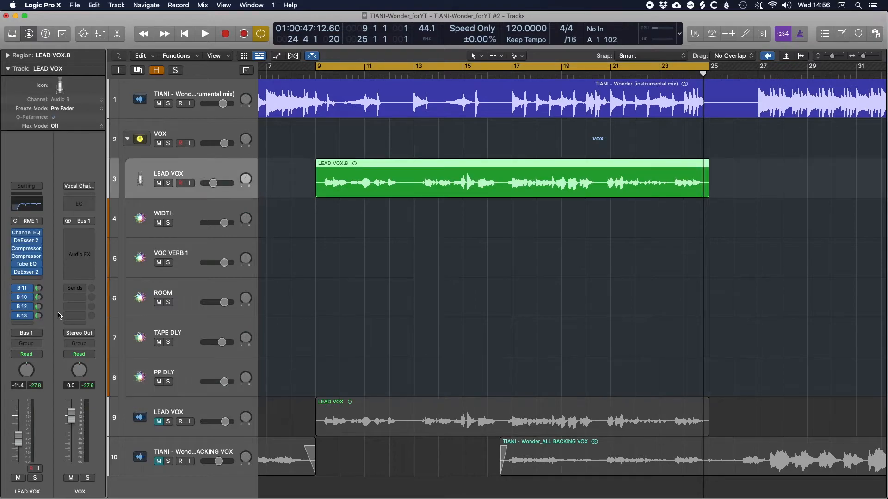
pyautogui.click(30, 322)
pyautogui.moveTo(54, 338)
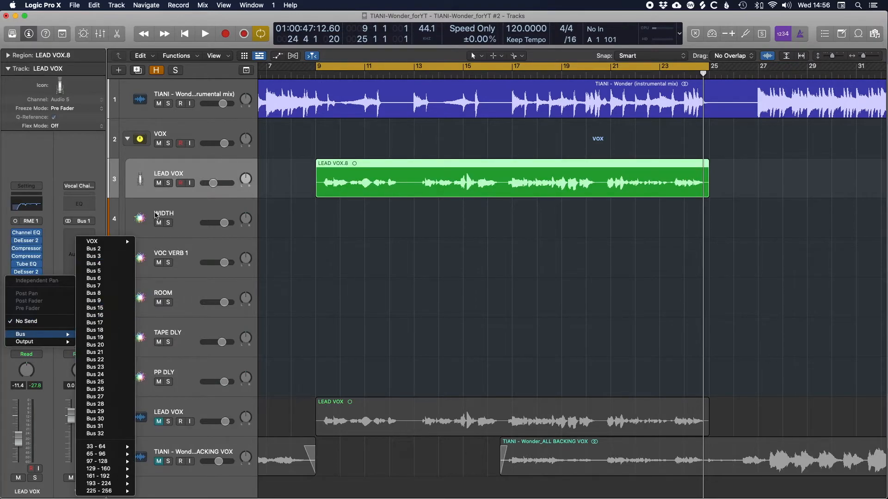
pyautogui.moveTo(114, 244)
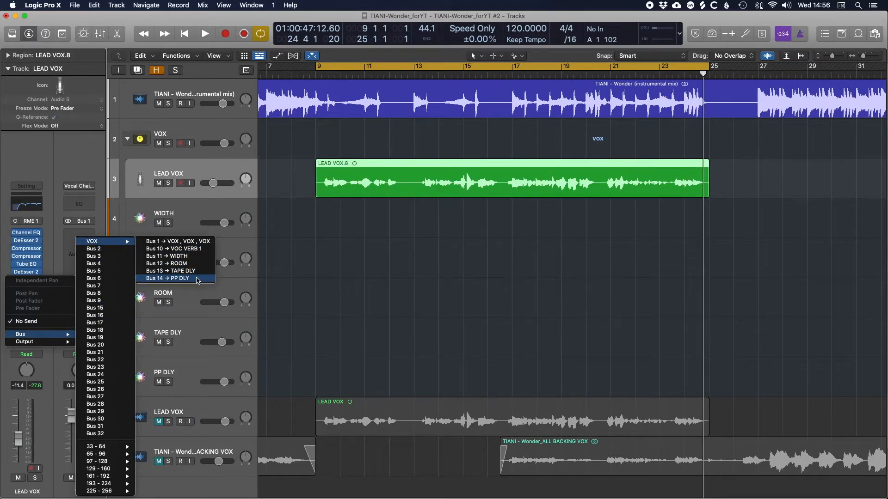
pyautogui.click(167, 278)
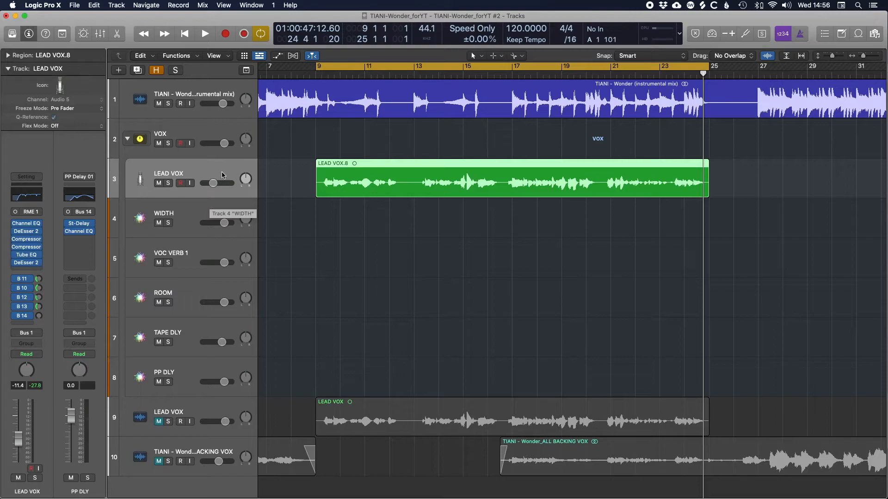
# Open the Stereo Delay on PP DLY, play the mix and set the LEAD VOX send on Bus 14 to -16.6 dB.
pyautogui.click(78, 224)
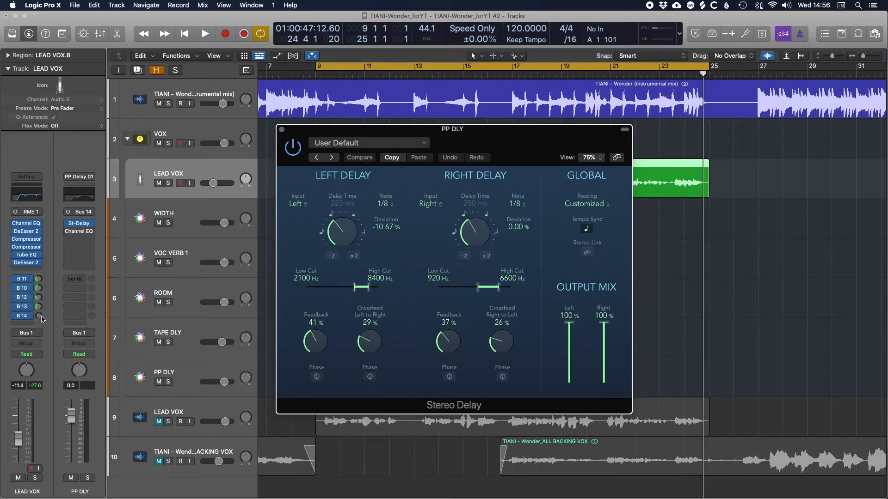
pyautogui.press('space')
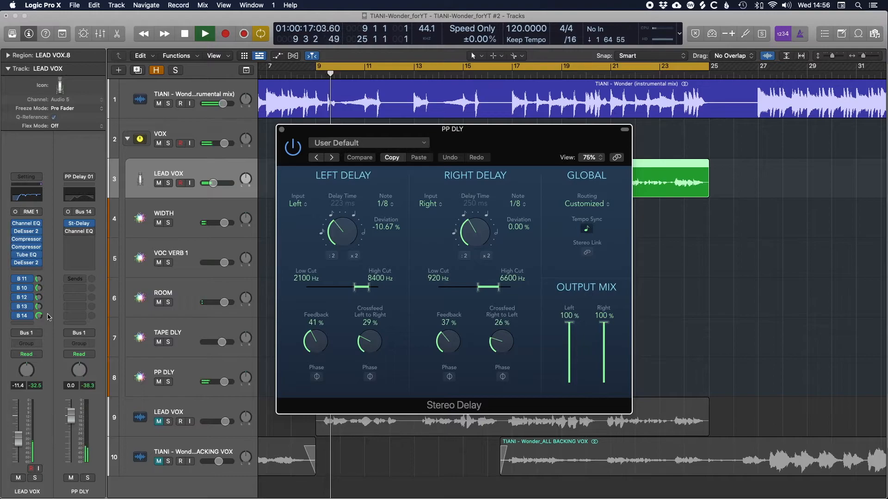
pyautogui.moveTo(41, 317)
pyautogui.mouseDown()
pyautogui.moveTo(39, 344)
pyautogui.moveTo(39, 323)
pyautogui.moveTo(48, 319)
pyautogui.moveTo(37, 320)
pyautogui.mouseUp()
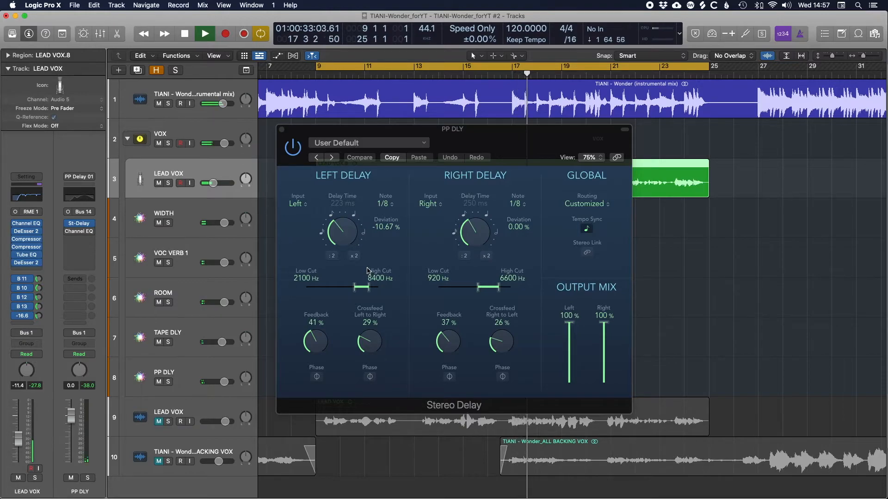
# Set the Stereo Delay feedback to 42 % for the left and 40 % for the right, readjust the Bus 14 send and stop playback.
pyautogui.click(318, 337)
pyautogui.moveTo(451, 342); pyautogui.dragTo(451, 339)
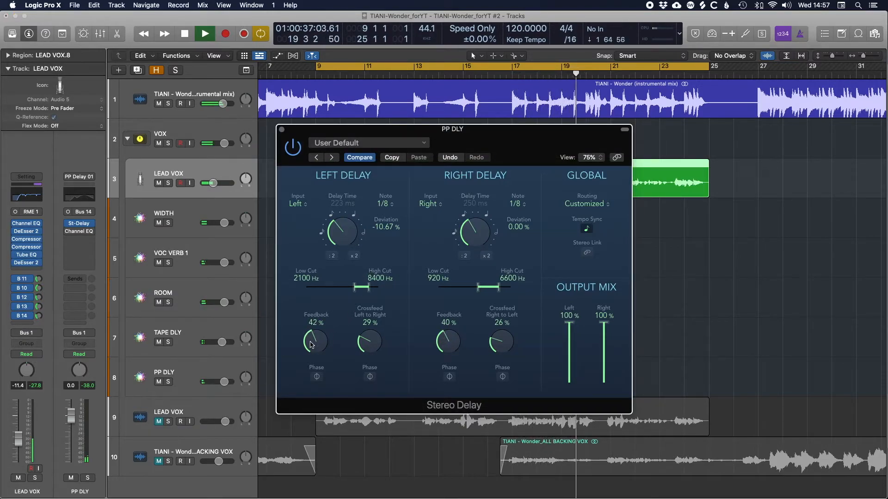
pyautogui.click(41, 318)
pyautogui.moveTo(41, 318); pyautogui.dragTo(41, 322)
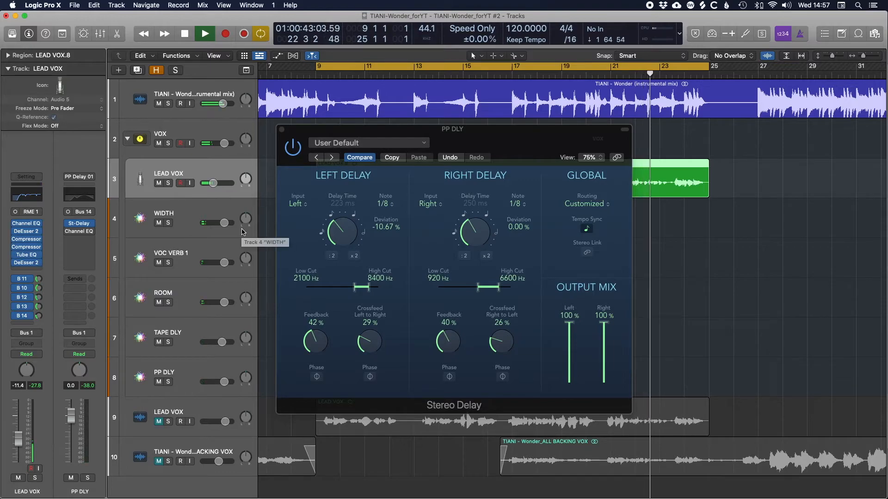
pyautogui.press('space')
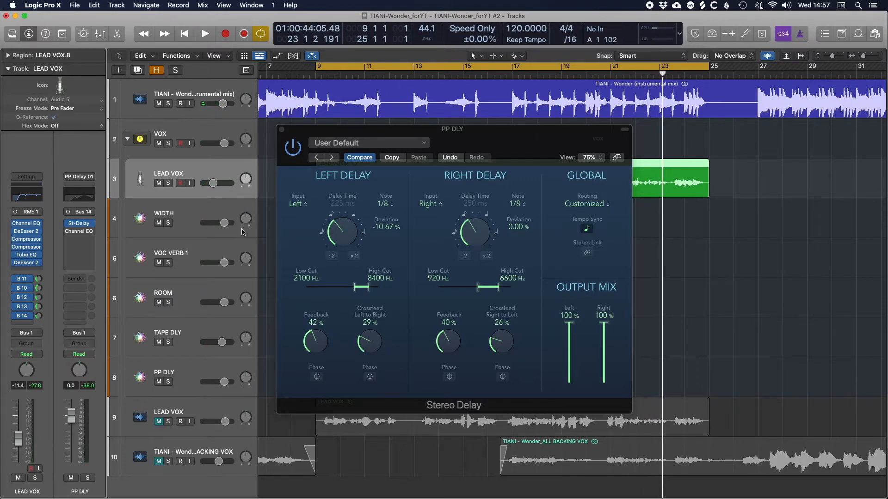
# Link the plug-in window, show PP DLY's Channel EQ in it and switch the EQ on.
pyautogui.click(616, 157)
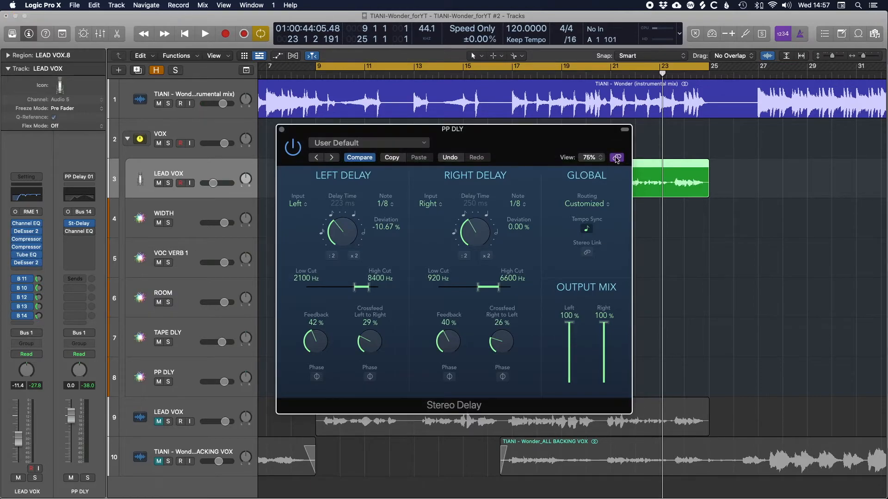
pyautogui.click(80, 233)
pyautogui.moveTo(680, 153); pyautogui.dragTo(558, 86)
pyautogui.click(684, 88)
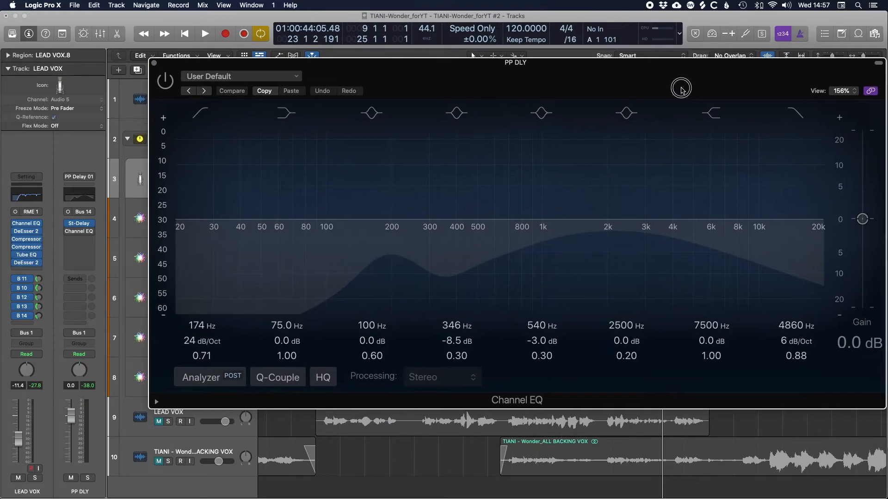
pyautogui.moveTo(684, 89); pyautogui.dragTo(630, 79)
pyautogui.click(111, 72)
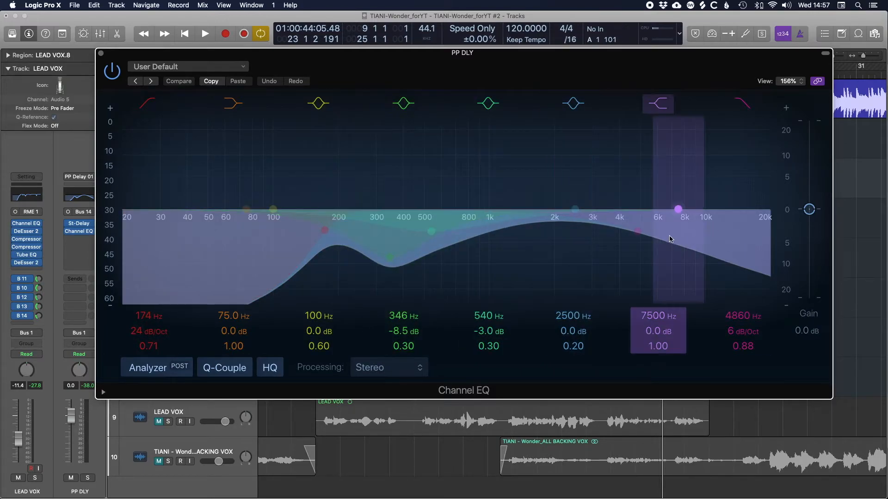
# In PP DLY's Channel EQ, set the high shelf to 6800 Hz with 0.1 dB gain and the high cut to 3800 Hz.
pyautogui.moveTo(688, 249); pyautogui.dragTo(678, 247)
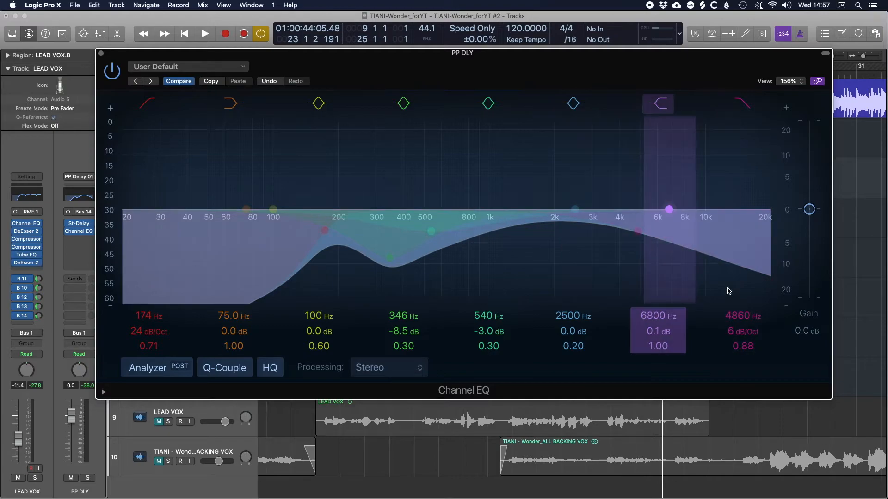
pyautogui.moveTo(744, 317); pyautogui.dragTo(744, 330)
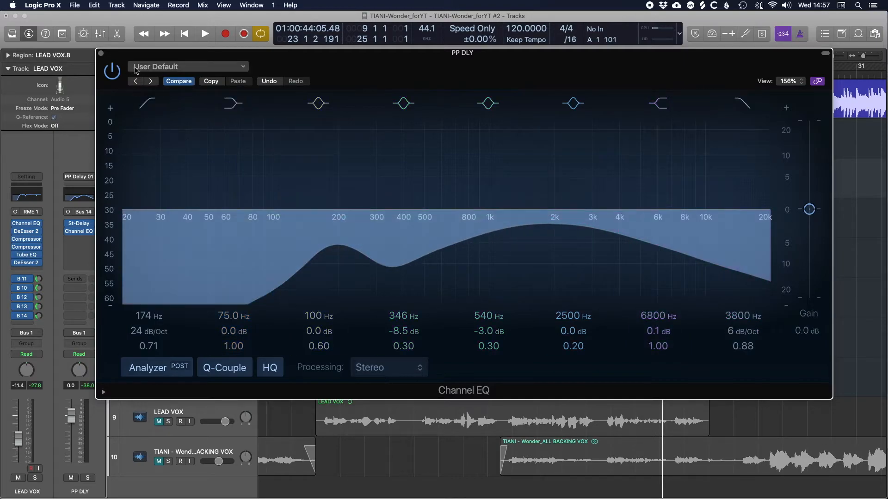
pyautogui.moveTo(383, 73); pyautogui.dragTo(584, 53)
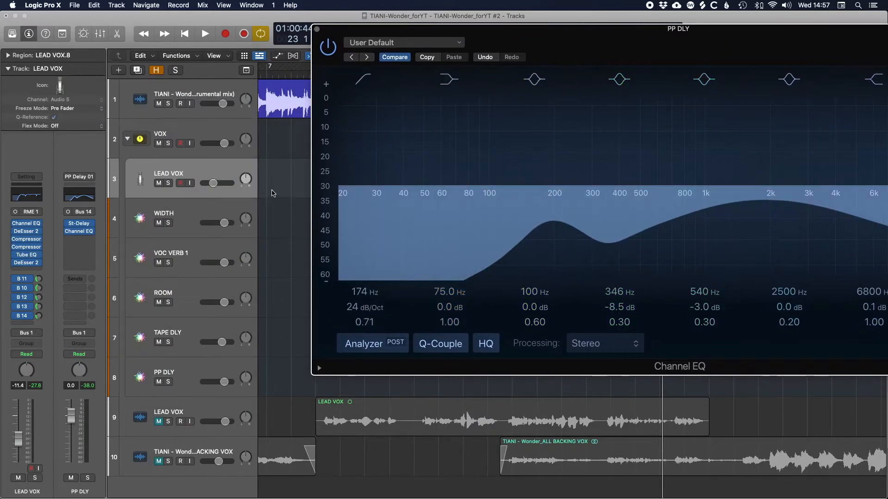
# Play the mix and adjust the level of the LEAD VOX send to PP DLY.
pyautogui.press('space')
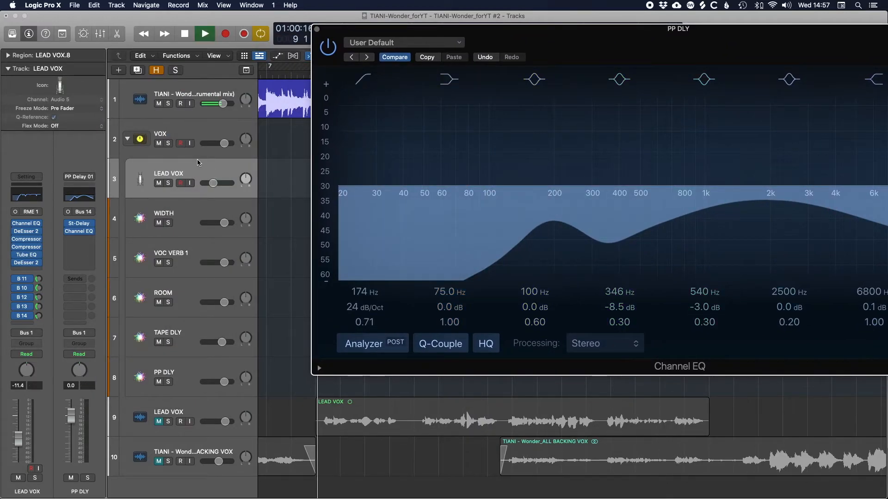
pyautogui.moveTo(679, 28); pyautogui.dragTo(441, 28)
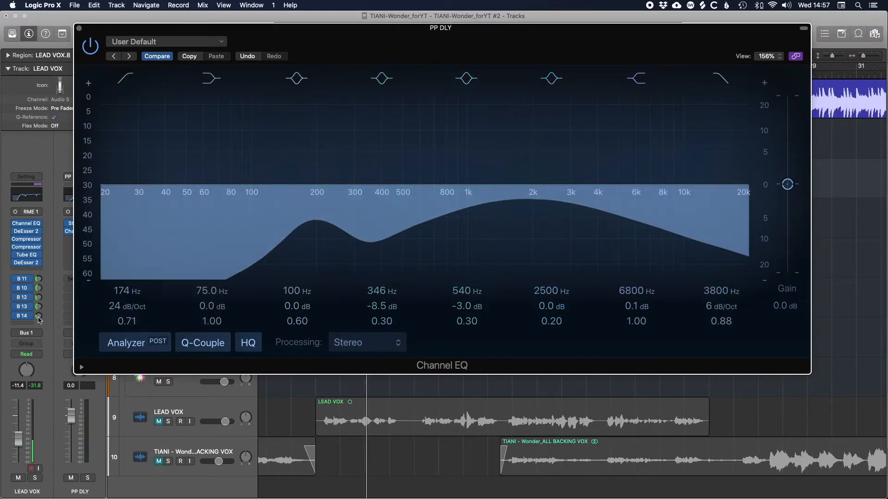
pyautogui.moveTo(39, 314); pyautogui.dragTo(40, 315)
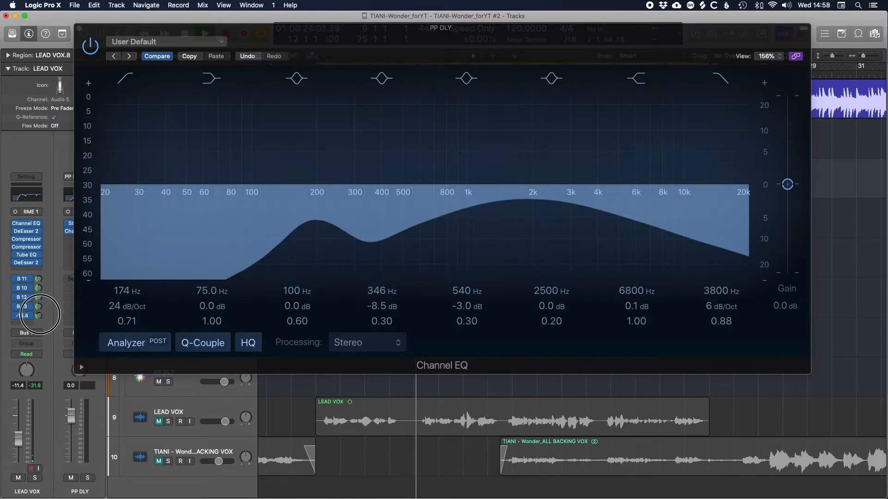
# Compare the delay with Channel EQ off and on, readjust the Bus 14 send, close the EQ and stop playback.
pyautogui.click(93, 52)
pyautogui.click(92, 48)
pyautogui.moveTo(39, 316); pyautogui.dragTo(39, 318)
pyautogui.click(97, 49)
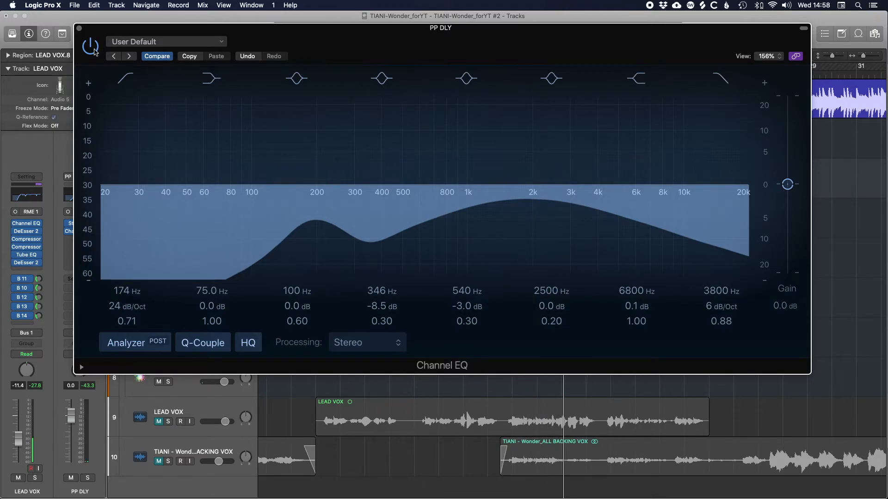
pyautogui.click(95, 52)
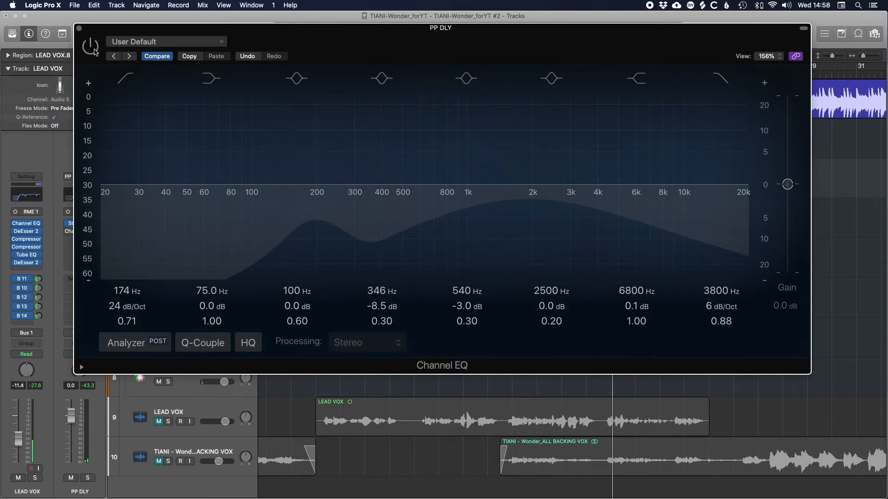
pyautogui.click(95, 52)
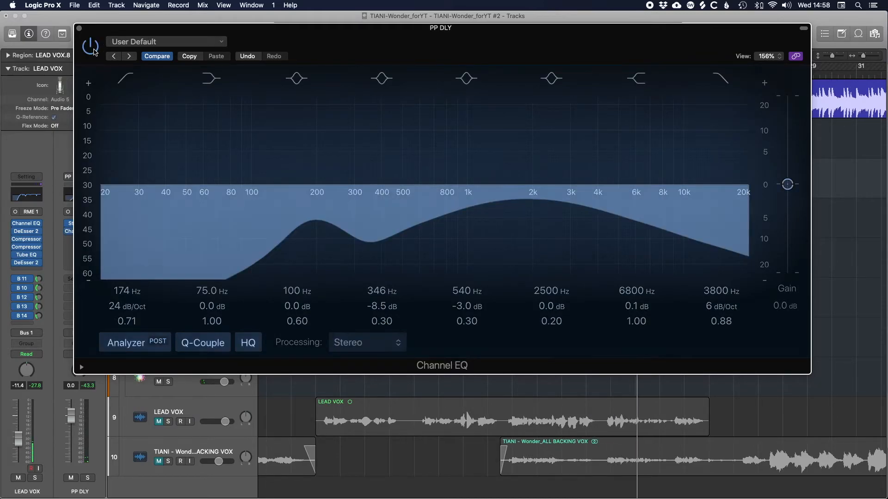
pyautogui.click(79, 28)
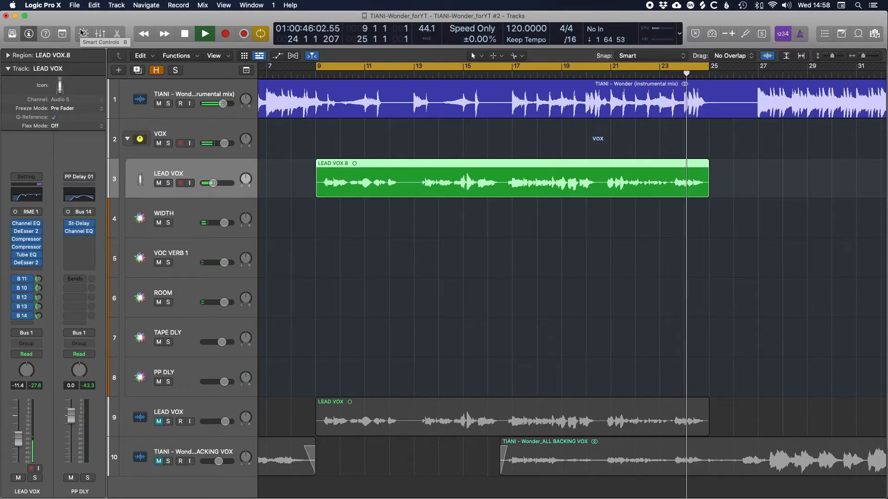
pyautogui.press('space')
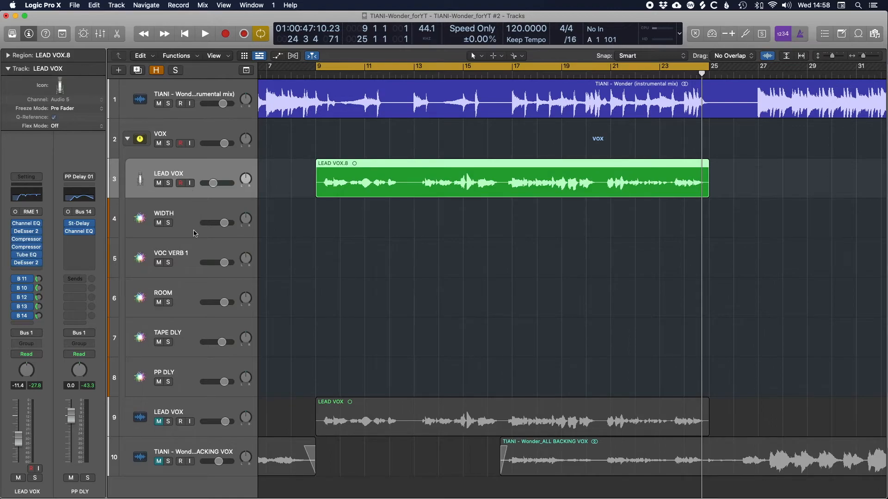
# Review the Channel EQ curve on VOC VERB 1, the effect chains on TAPE DLY and ROOM, and the sends on LEAD VOX.
pyautogui.click(184, 260)
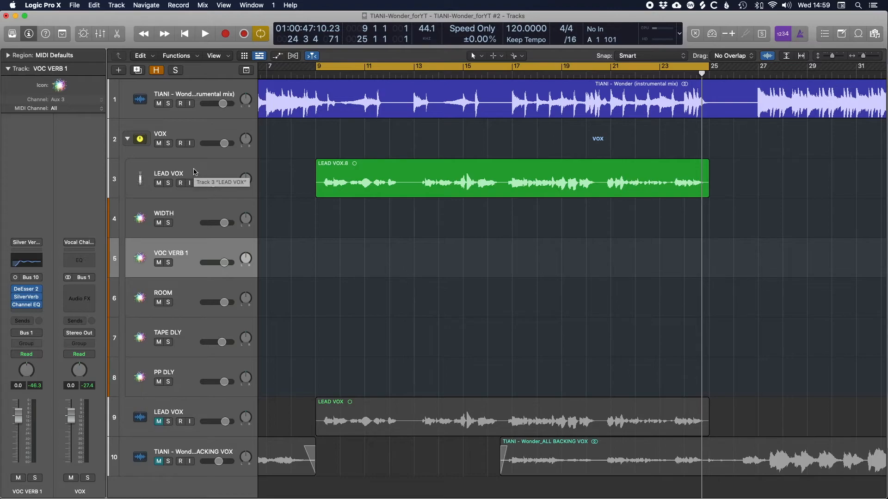
pyautogui.click(34, 261)
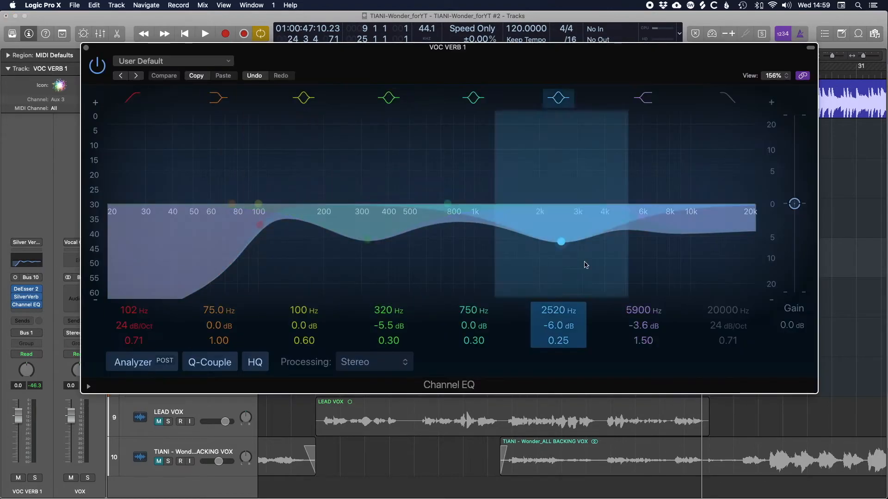
pyautogui.click(86, 48)
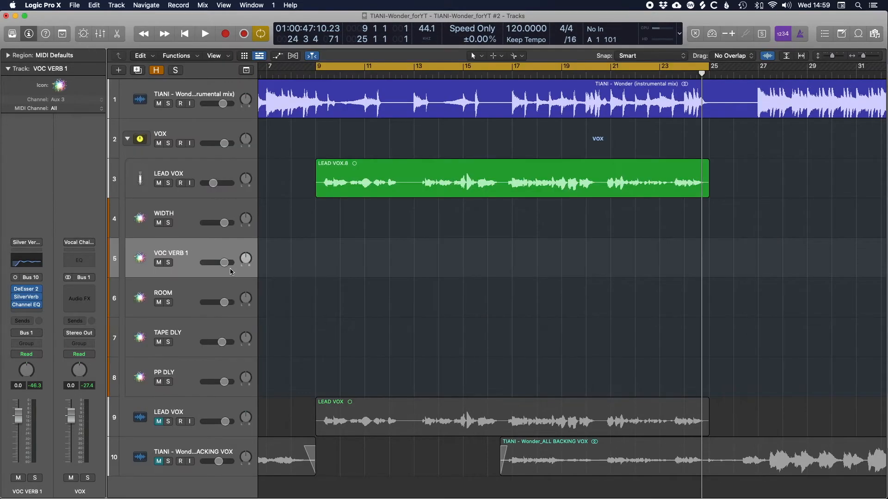
pyautogui.click(193, 332)
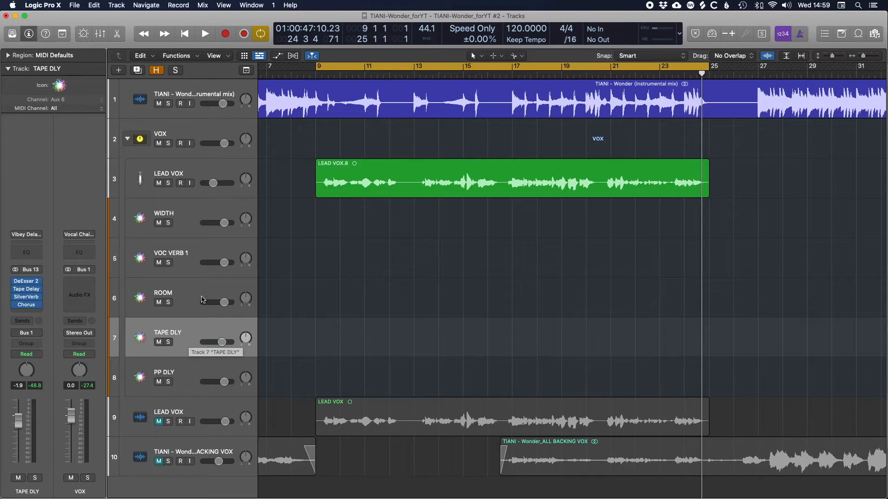
pyautogui.click(202, 173)
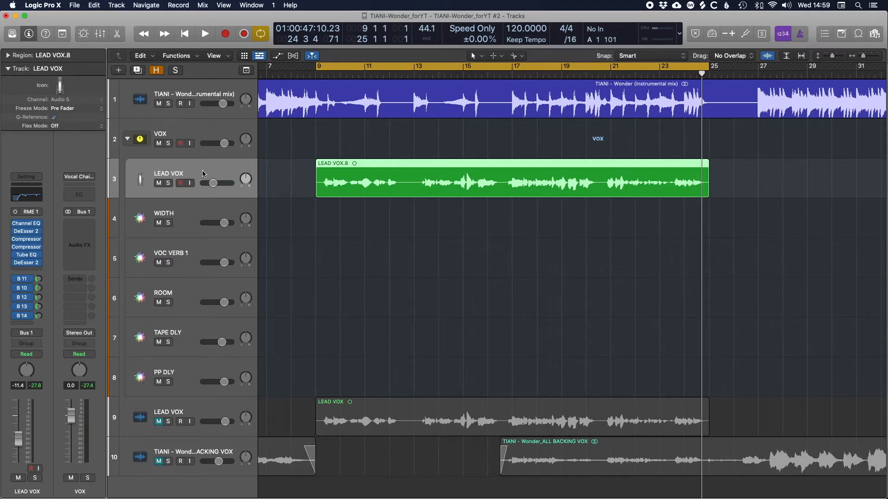
pyautogui.click(195, 258)
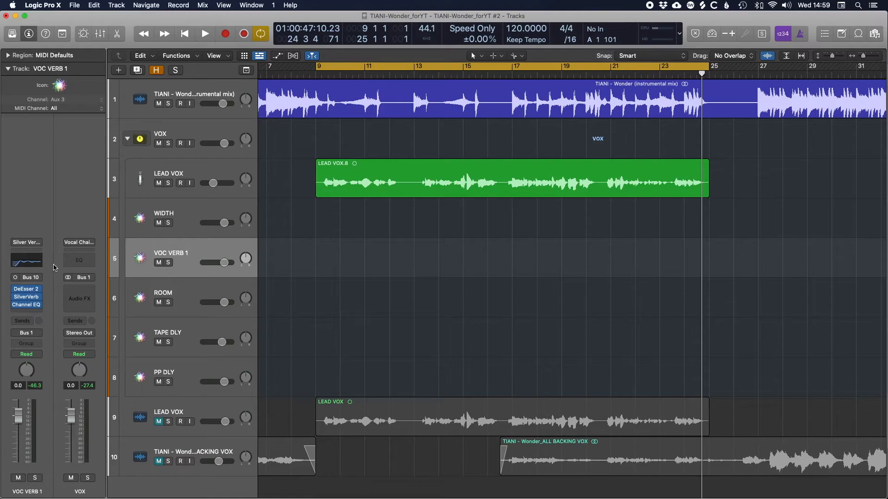
pyautogui.click(28, 262)
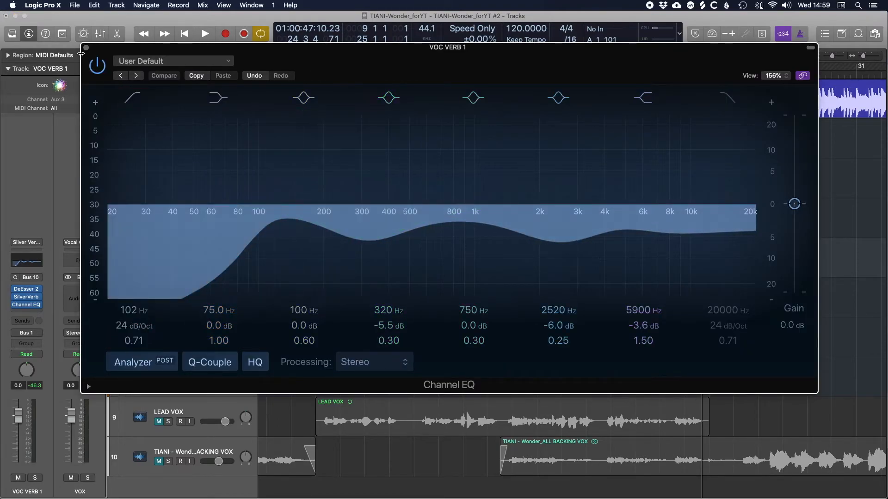
pyautogui.click(85, 48)
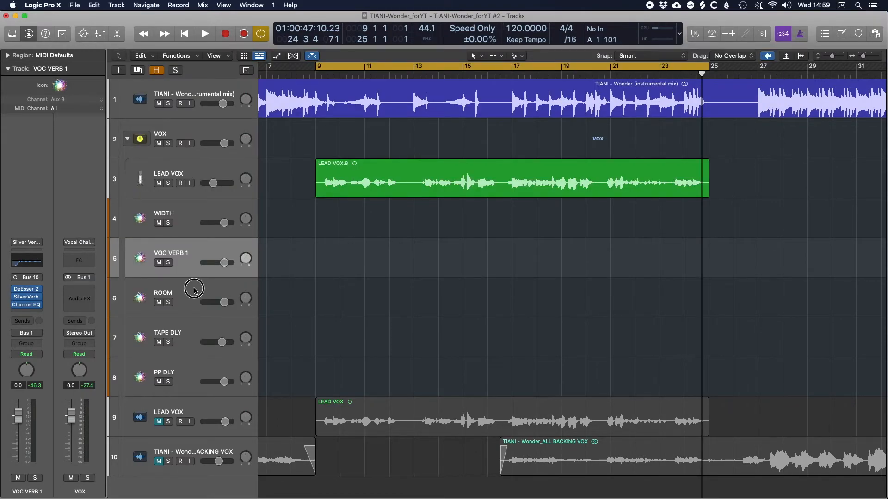
pyautogui.click(194, 291)
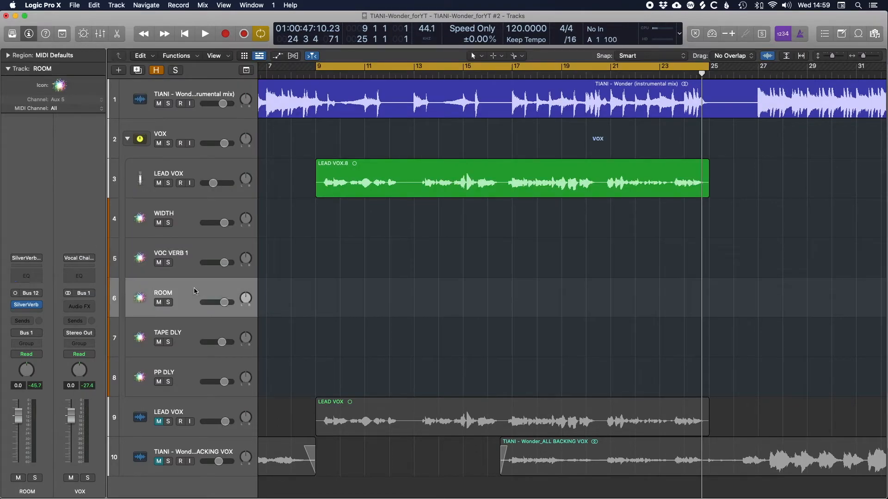
pyautogui.click(214, 174)
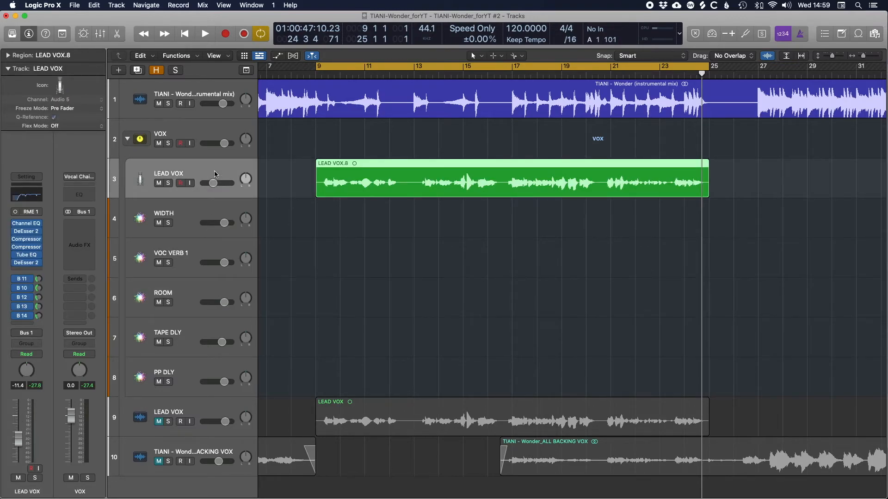
# Unmute the ALL BACKING VOX track and play the full mix from bar 9.
pyautogui.click(158, 463)
pyautogui.keyDown('ctrl'); pyautogui.keyDown('alt'); pyautogui.click(377, 339); pyautogui.keyUp('alt'); pyautogui.keyUp('ctrl')
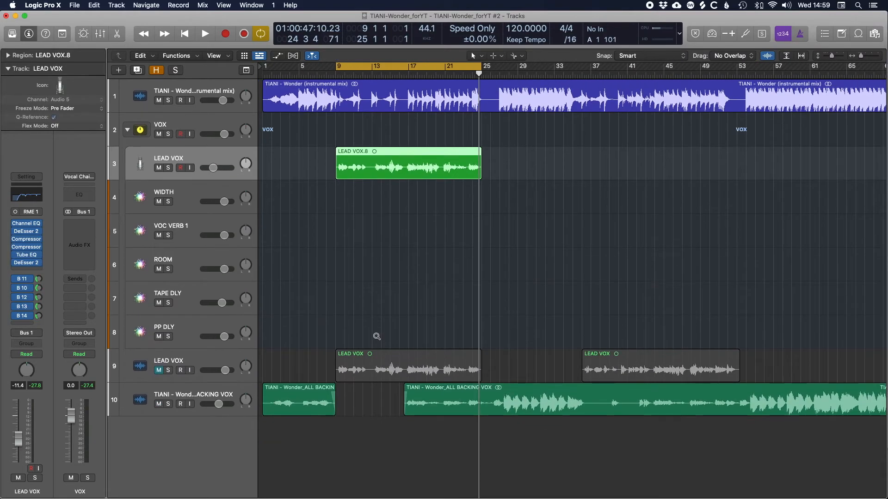
pyautogui.press('space')
pyautogui.keyDown('ctrl'); pyautogui.keyDown('alt'); pyautogui.click(484, 275); pyautogui.keyUp('alt'); pyautogui.keyUp('ctrl')
pyautogui.scroll(-5, 484, 275)
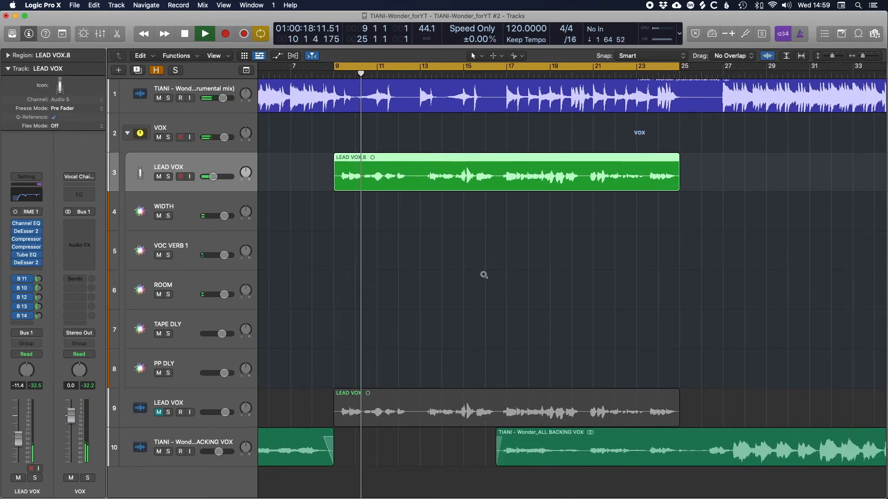
pyautogui.scroll(4, 484, 275)
pyautogui.hscroll(3, 482, 276)
pyautogui.hscroll(5, 482, 278)
pyautogui.hscroll(-3, 481, 278)
pyautogui.hscroll(-3, 481, 279)
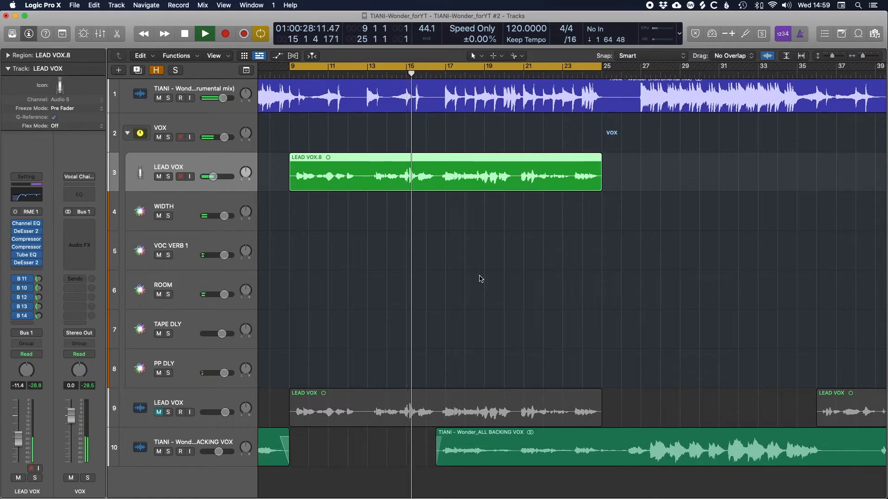
# Set the PP DLY fader to -1.4 dB during playback, check the TAPE DLY and ALL BACKING VOX channels, and stop.
pyautogui.click(181, 362)
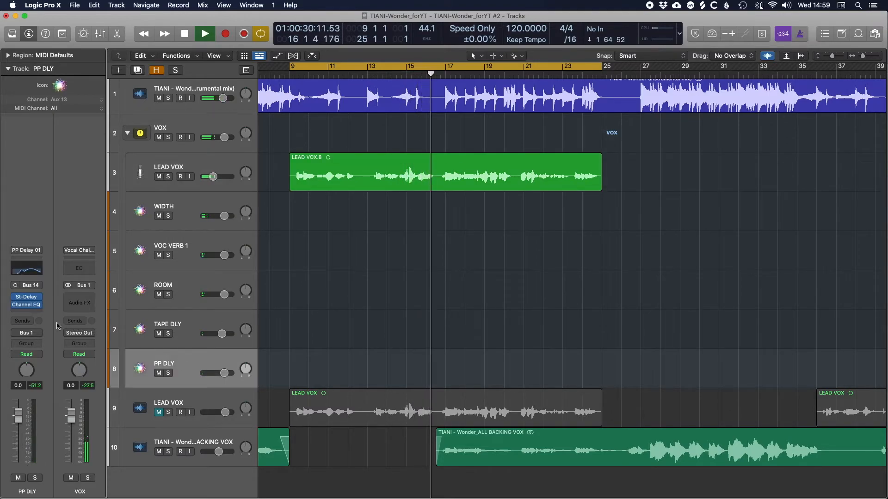
pyautogui.moveTo(18, 417); pyautogui.dragTo(18, 420)
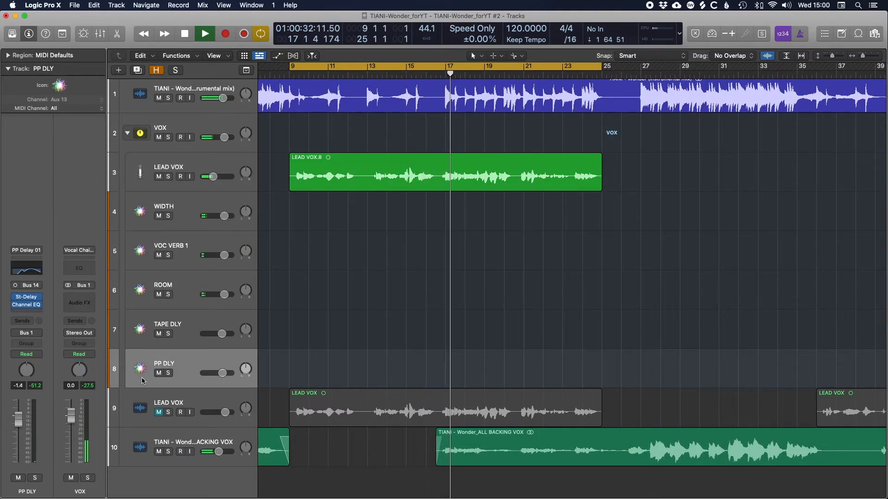
pyautogui.click(188, 326)
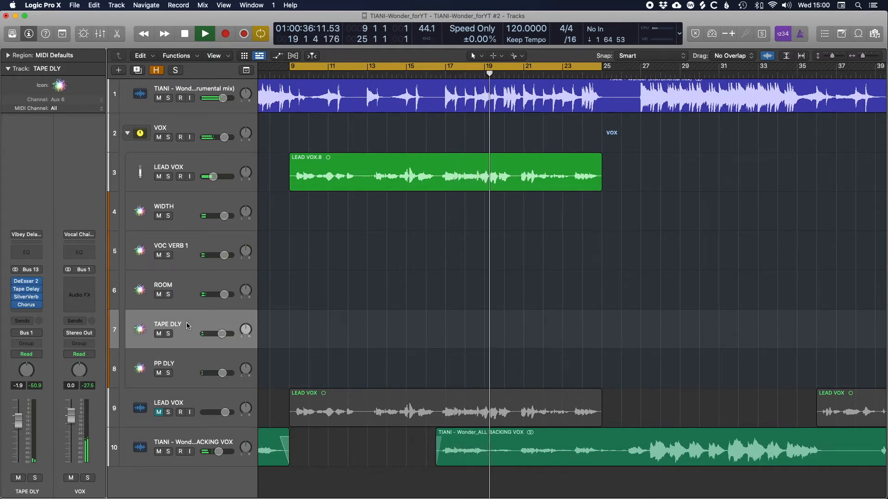
pyautogui.click(198, 439)
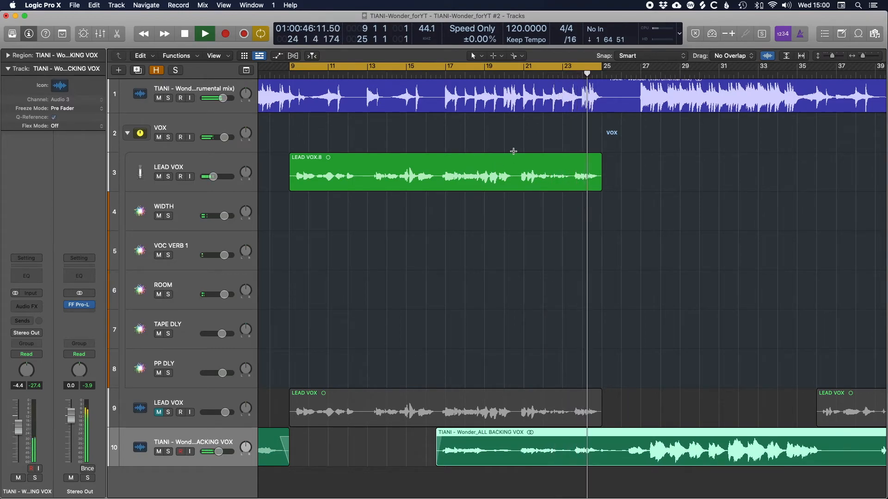
pyautogui.press('space')
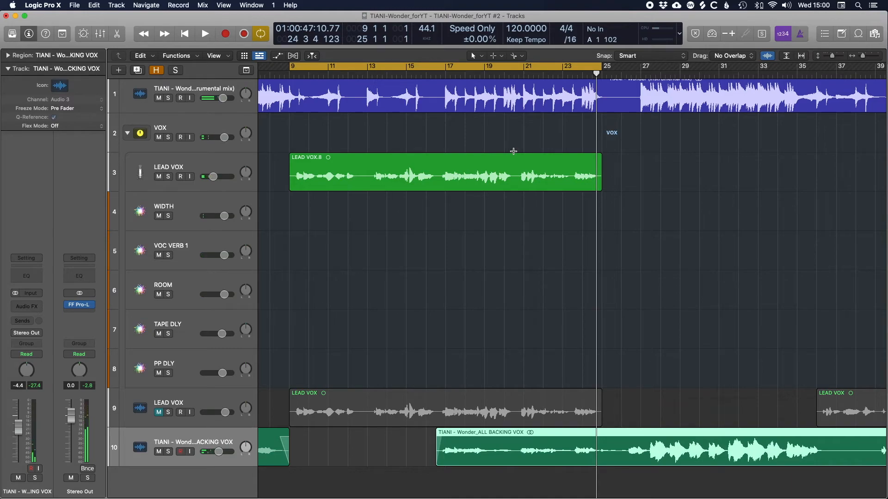
# Review the channel strips of LEAD VOX, WIDTH, VOC VERB 1, ROOM and TAPE DLY one after another.
pyautogui.scroll(1, 513, 150)
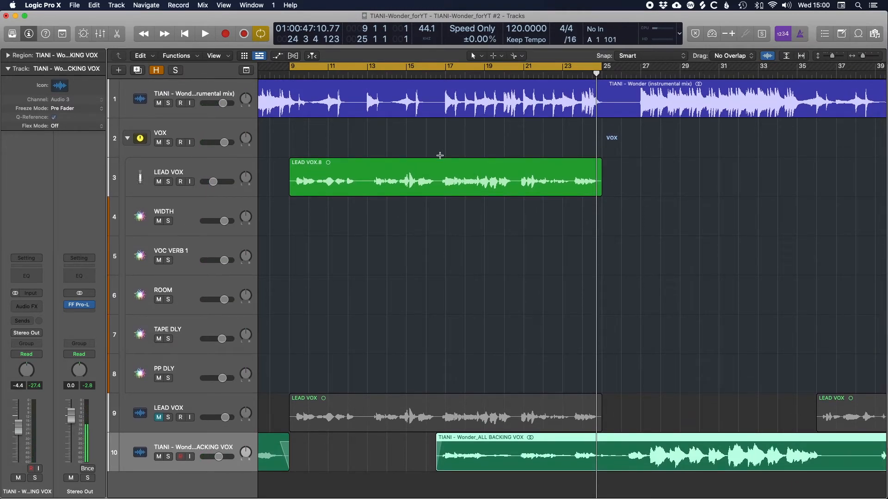
pyautogui.scroll(-5, 422, 149)
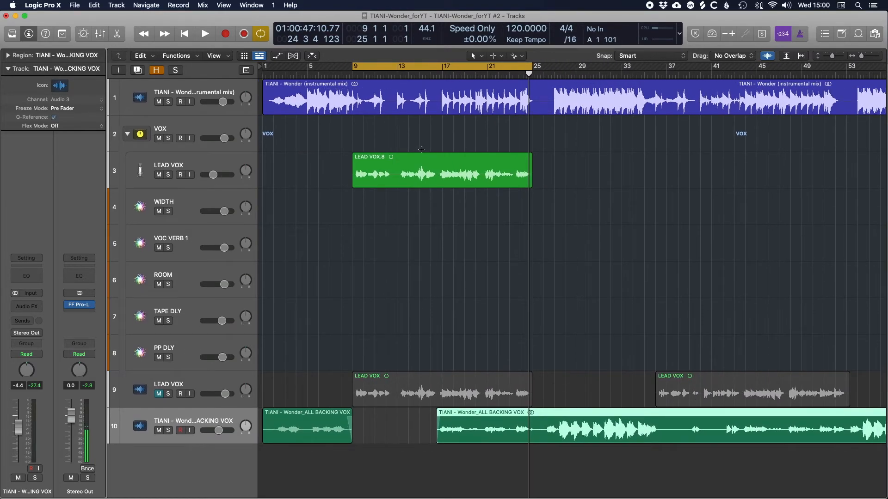
pyautogui.click(228, 166)
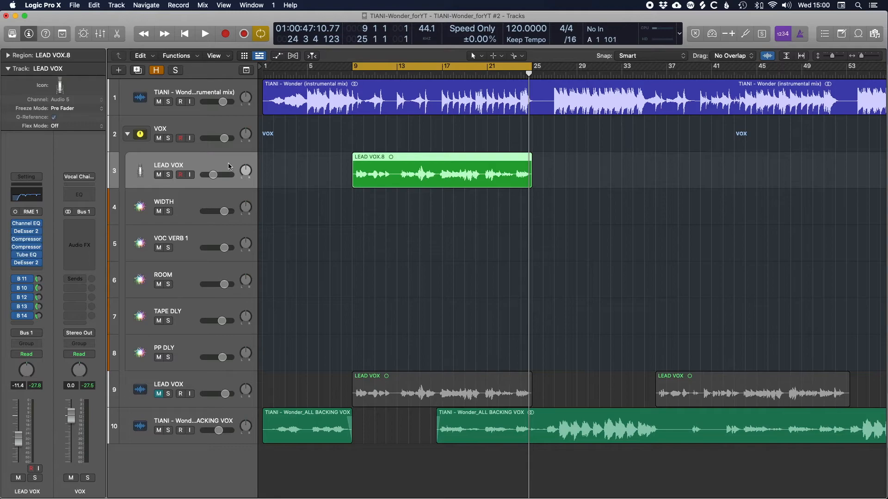
pyautogui.click(195, 199)
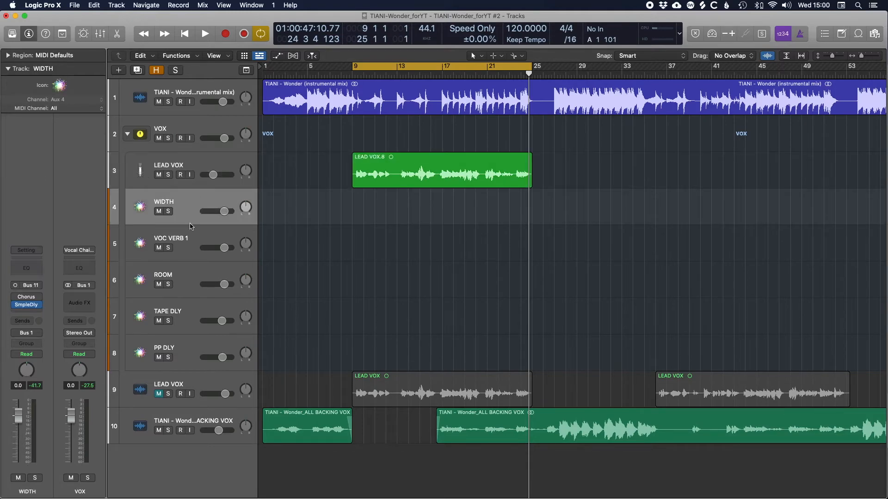
pyautogui.click(190, 244)
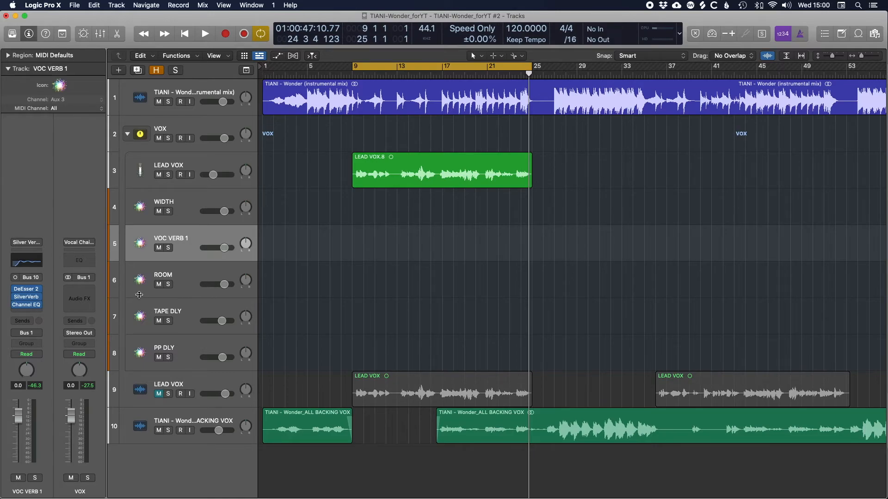
pyautogui.click(194, 274)
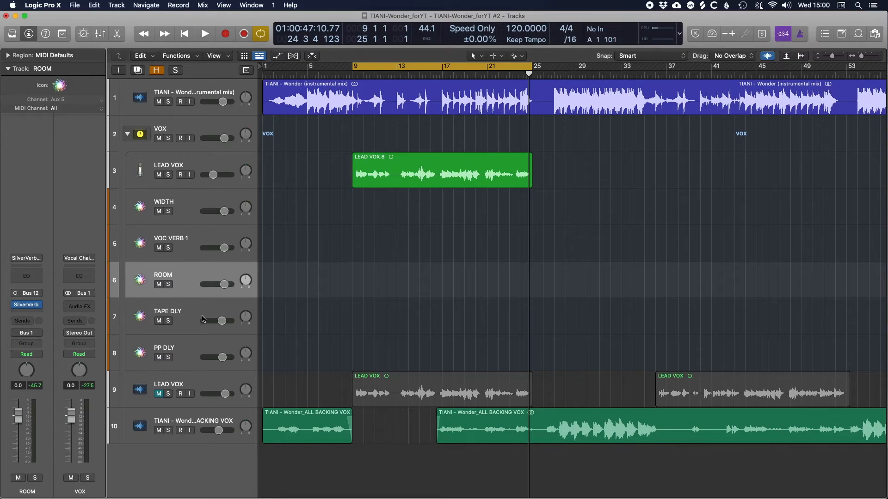
pyautogui.click(195, 313)
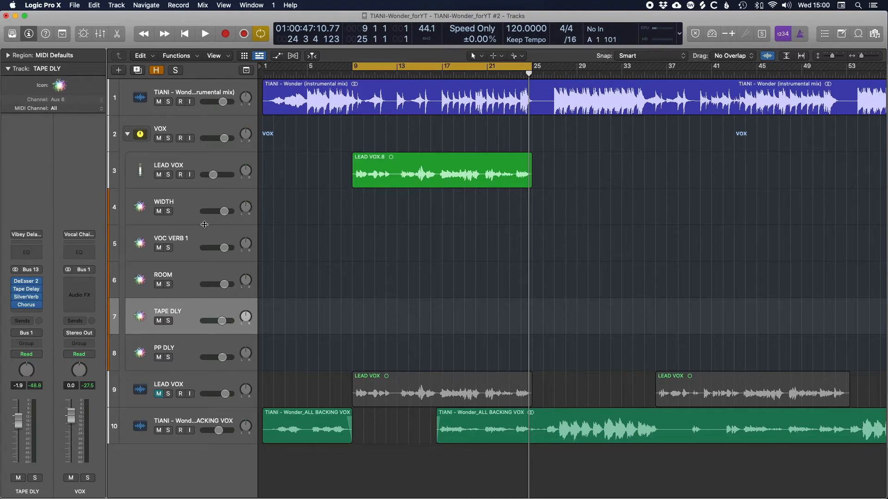
# Mute VOC VERB 1, ROOM, TAPE DLY and PP DLY together and listen to the mix with only the WIDTH effect active.
pyautogui.click(191, 204)
pyautogui.click(190, 255)
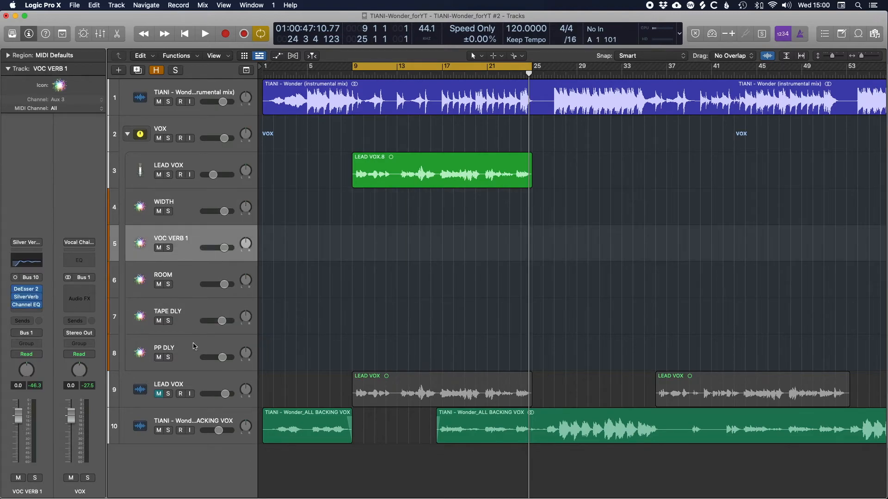
pyautogui.keyDown('shift'); pyautogui.click(194, 350); pyautogui.keyUp('shift')
pyautogui.click(159, 248)
pyautogui.click(189, 210)
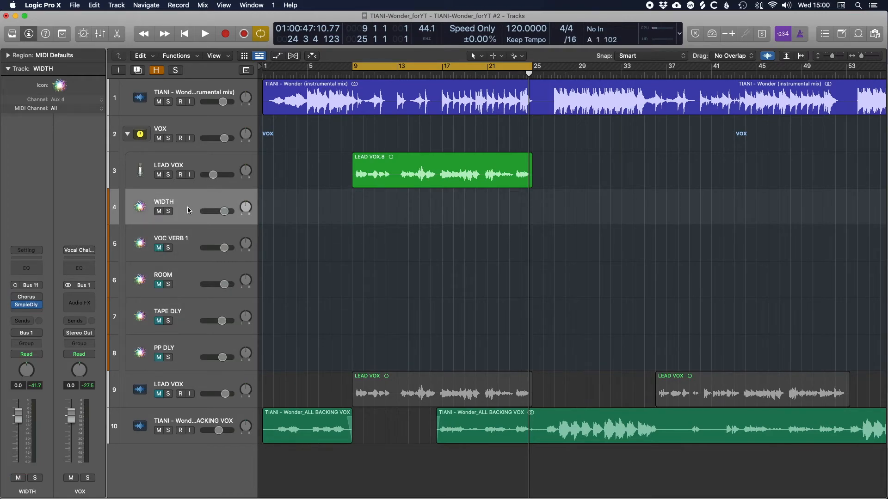
pyautogui.press('space')
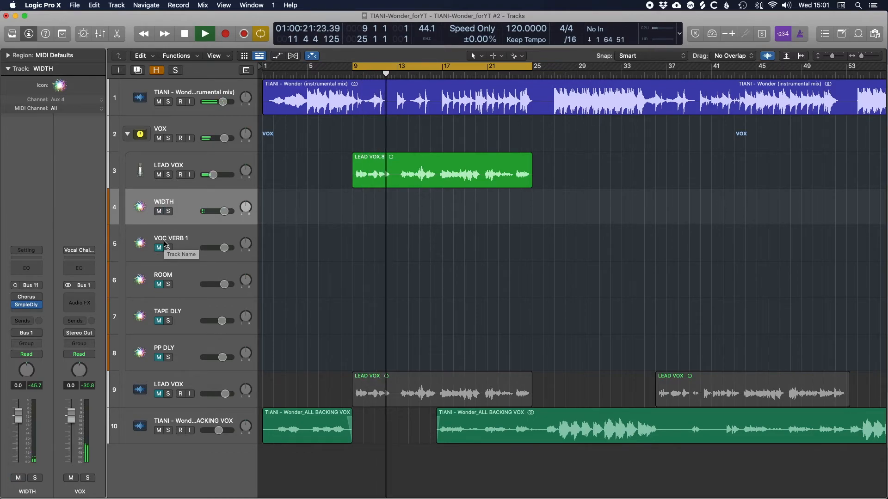
pyautogui.press('space')
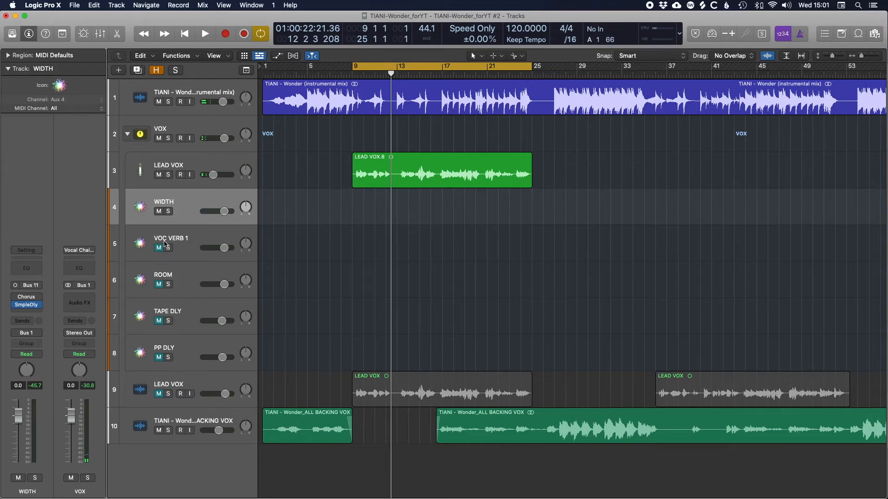
# Compare the mix with ROOM muted and unmuted during playback, leave ROOM unmuted and stop.
pyautogui.click(206, 234)
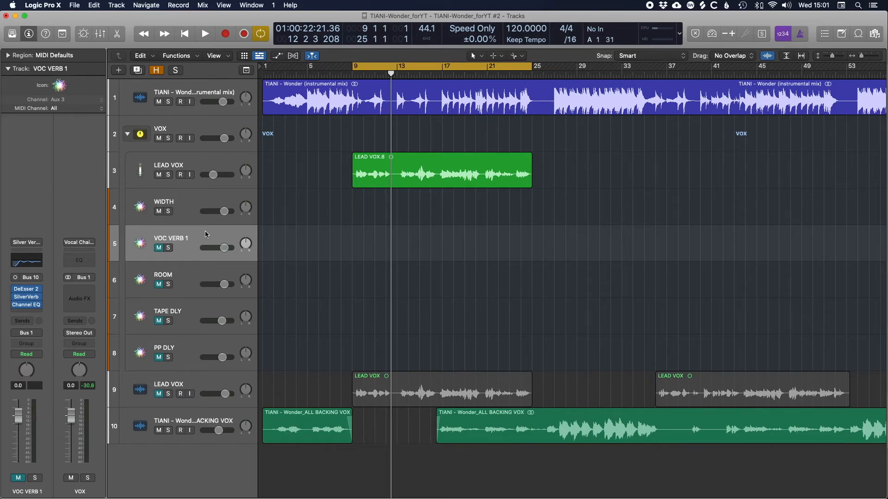
pyautogui.click(191, 277)
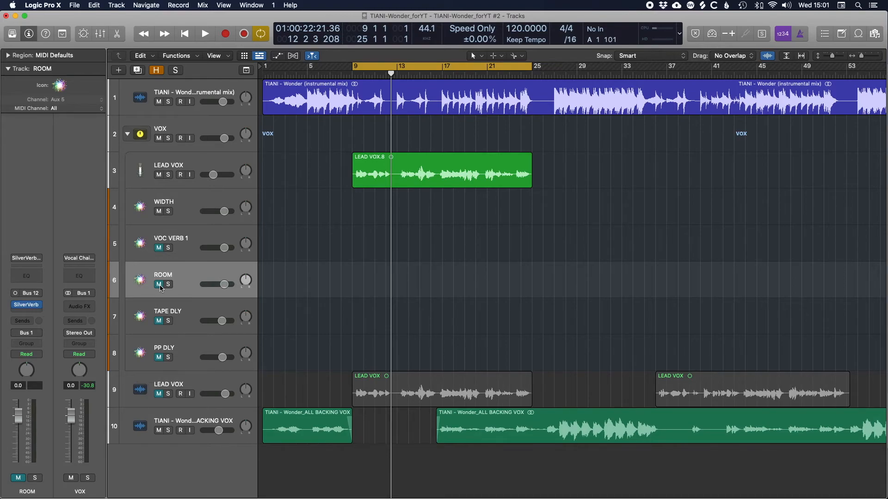
pyautogui.press('space')
pyautogui.click(160, 287)
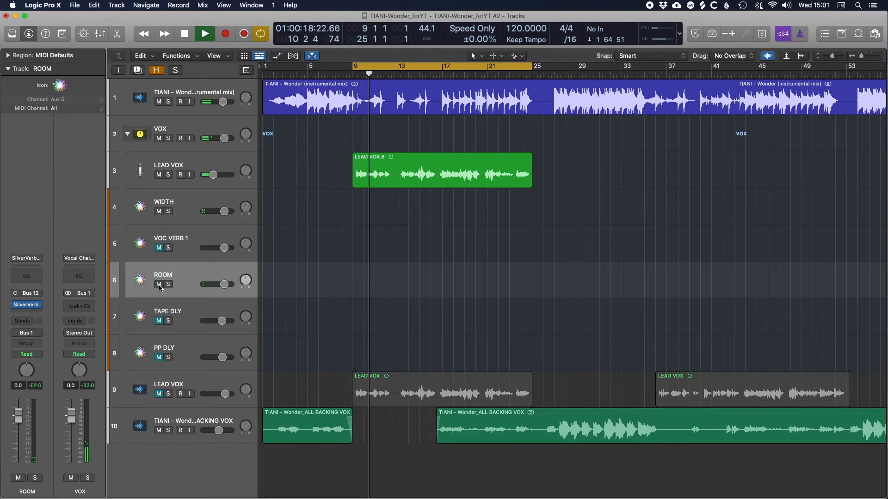
pyautogui.click(160, 287)
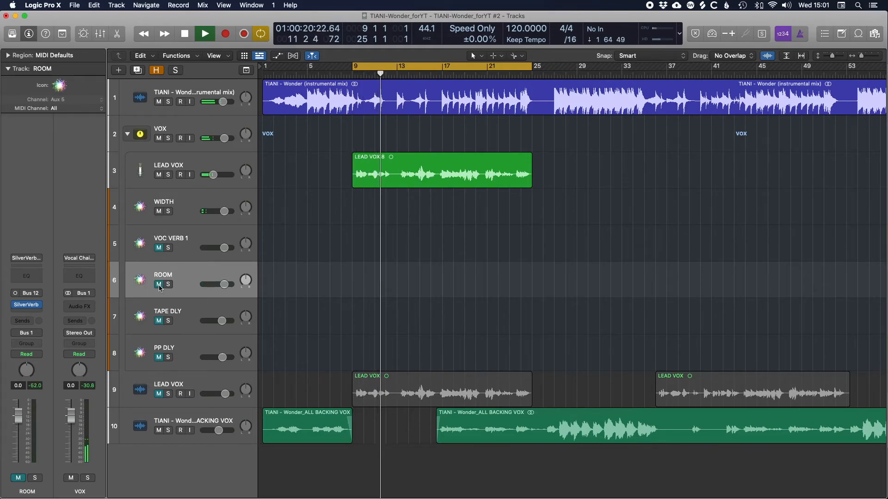
pyautogui.click(159, 284)
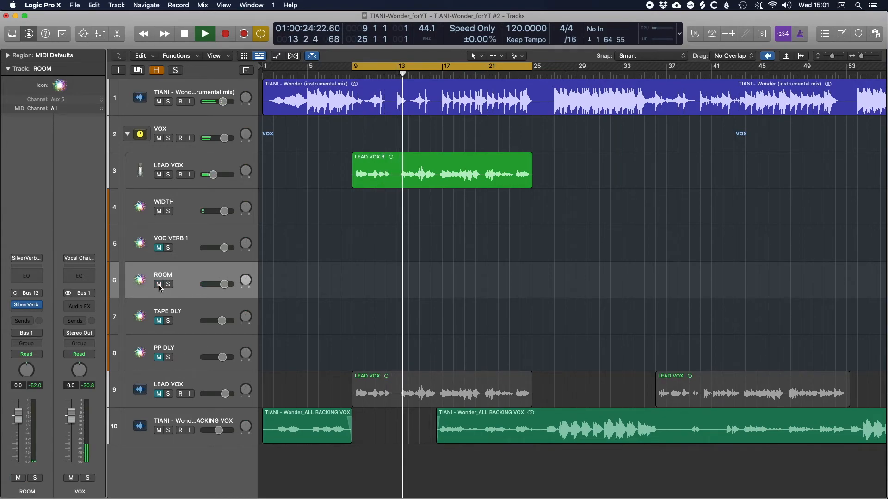
pyautogui.click(158, 284)
pyautogui.click(158, 285)
pyautogui.press('space')
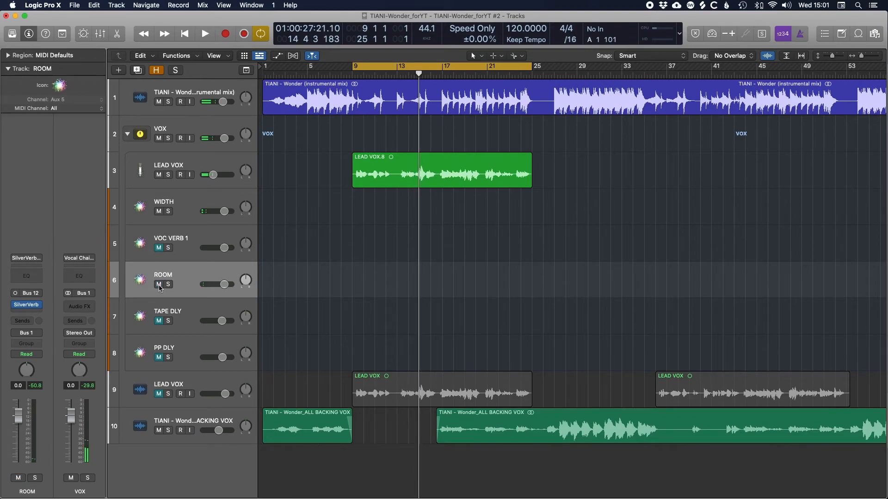
# Compare the mix with VOC VERB 1 muted and unmuted during playback, leave it unmuted and stop.
pyautogui.click(188, 250)
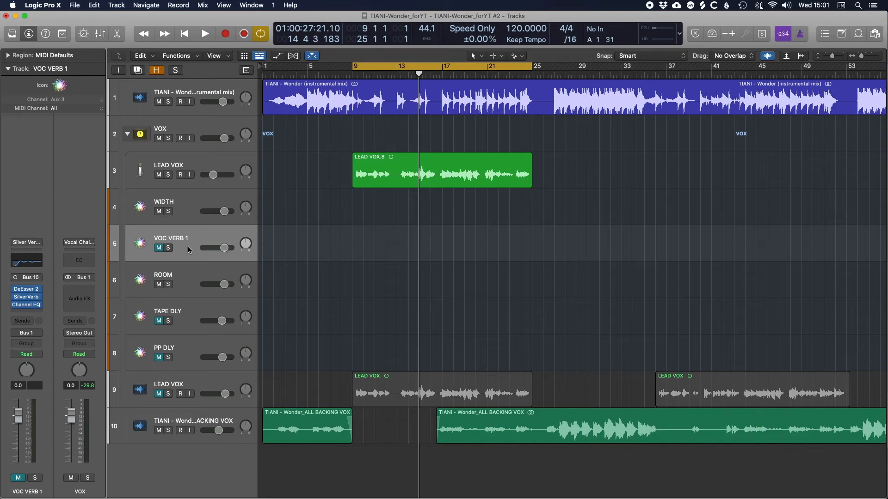
pyautogui.press('space')
pyautogui.click(160, 249)
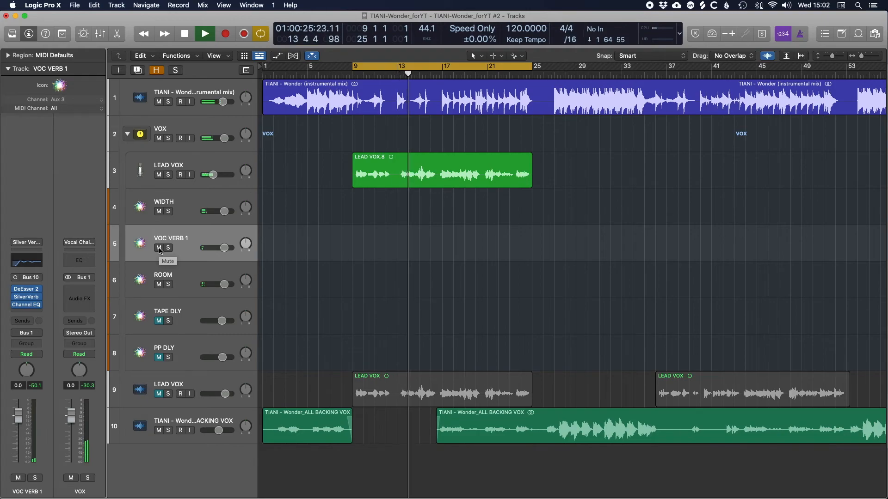
pyautogui.click(159, 248)
pyautogui.click(159, 249)
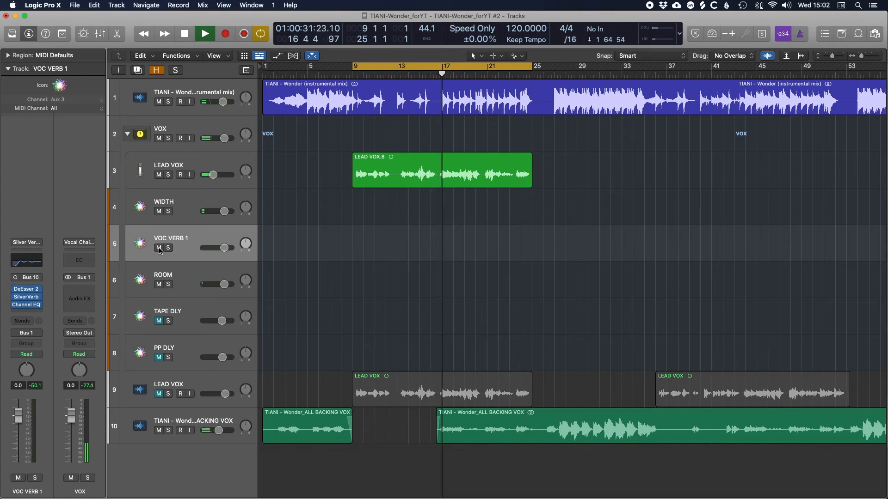
pyautogui.click(159, 248)
pyautogui.click(158, 248)
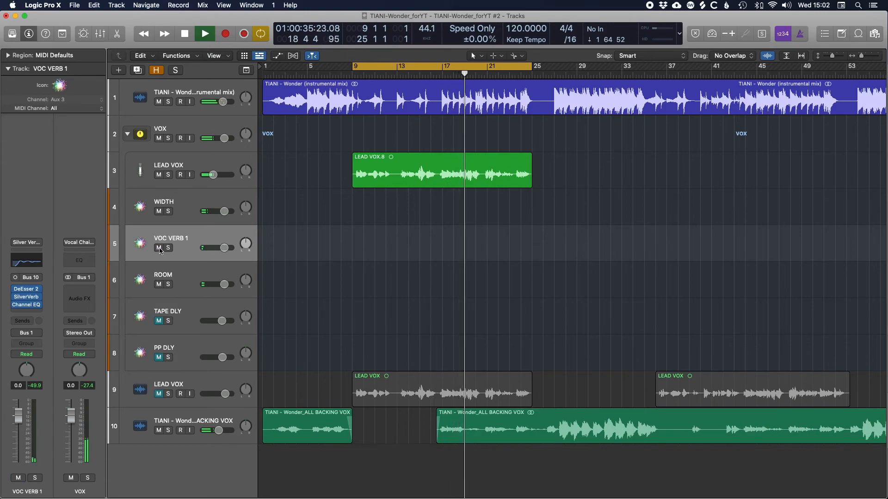
pyautogui.press('space')
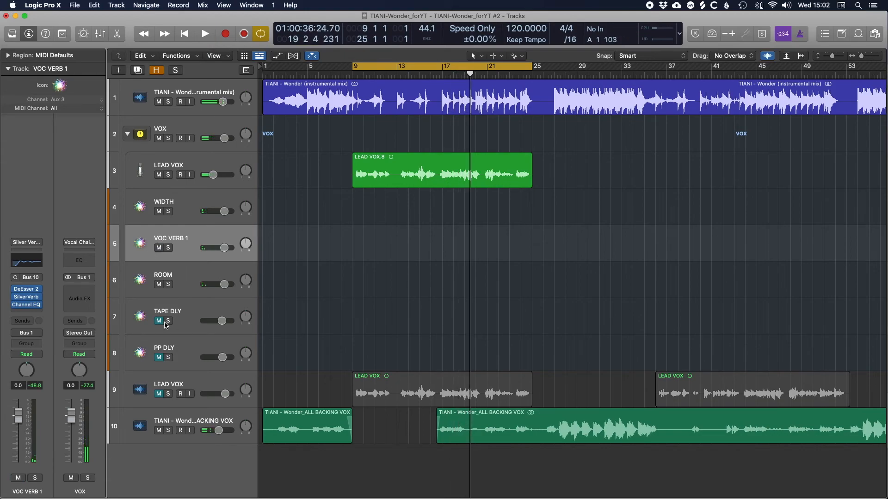
# Unmute TAPE DLY, set its fader to -0.7 dB while comparing it muted and unmuted, then select PP DLY and stop playback.
pyautogui.click(188, 318)
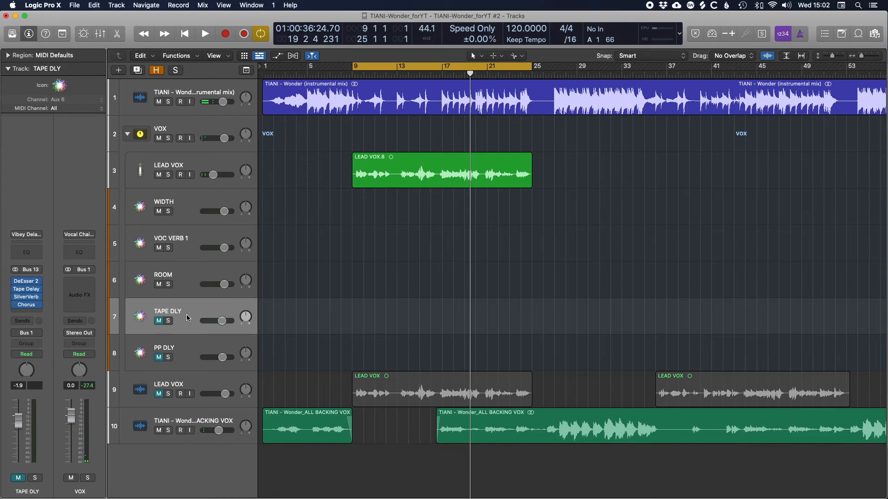
pyautogui.click(158, 322)
pyautogui.press('space')
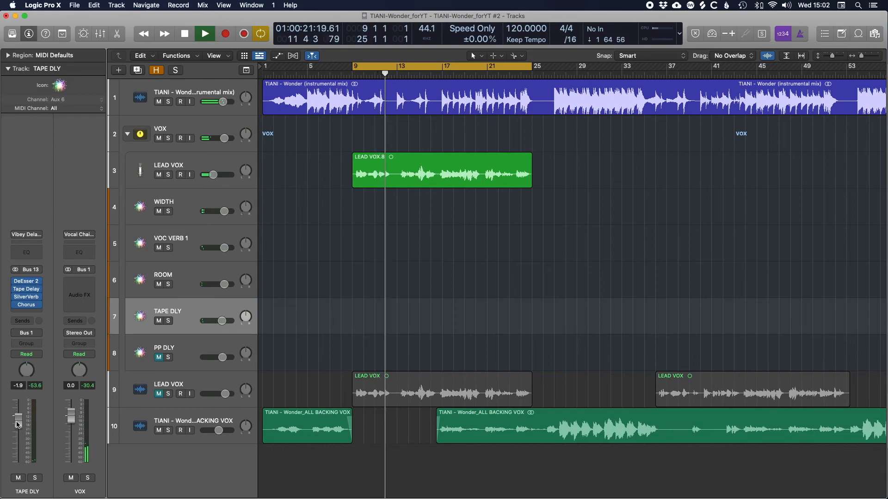
pyautogui.click(158, 322)
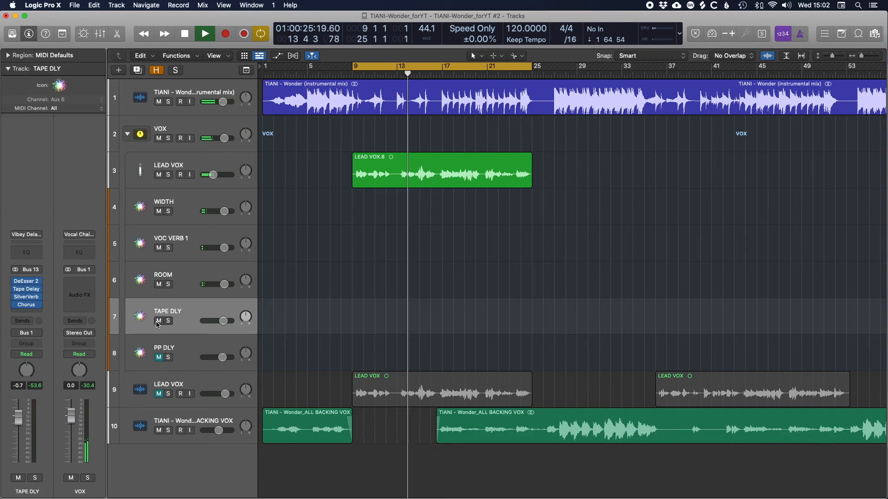
pyautogui.click(158, 322)
pyautogui.click(188, 347)
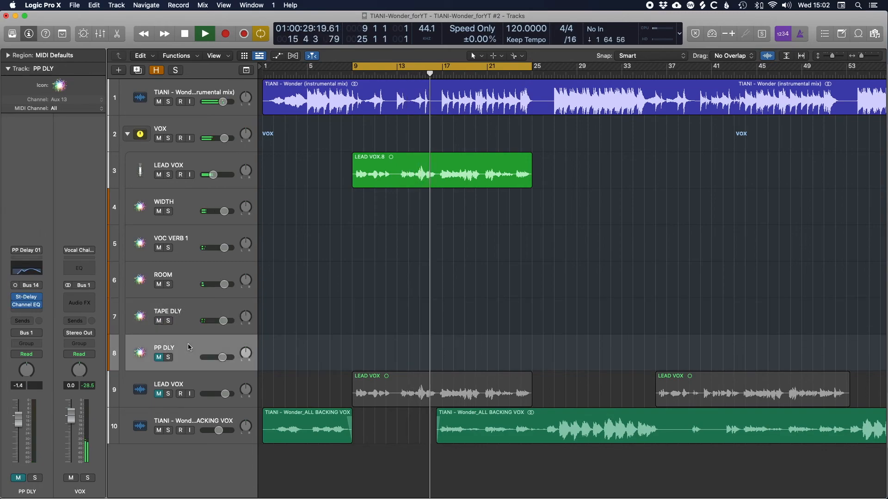
pyautogui.press('space')
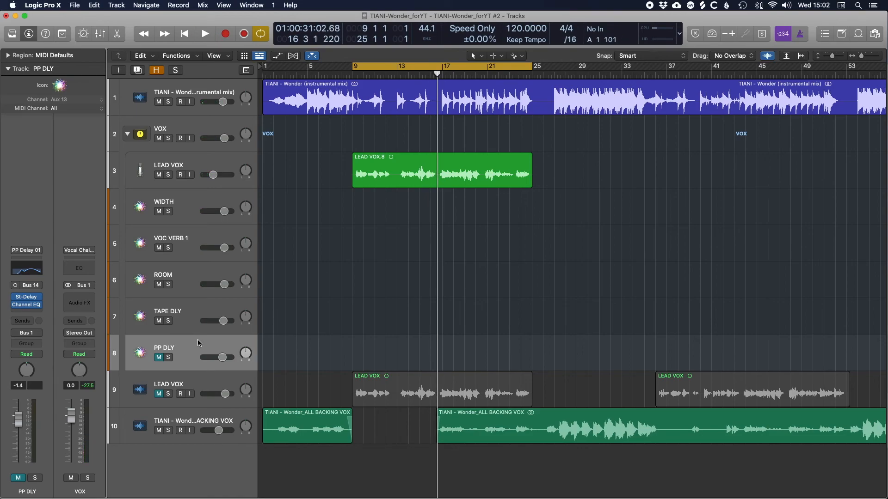
# Unmute PP DLY, start playback, and compare the mix with all five effects from WIDTH to PP DLY muted and unmuted together.
pyautogui.click(159, 358)
pyautogui.press('space')
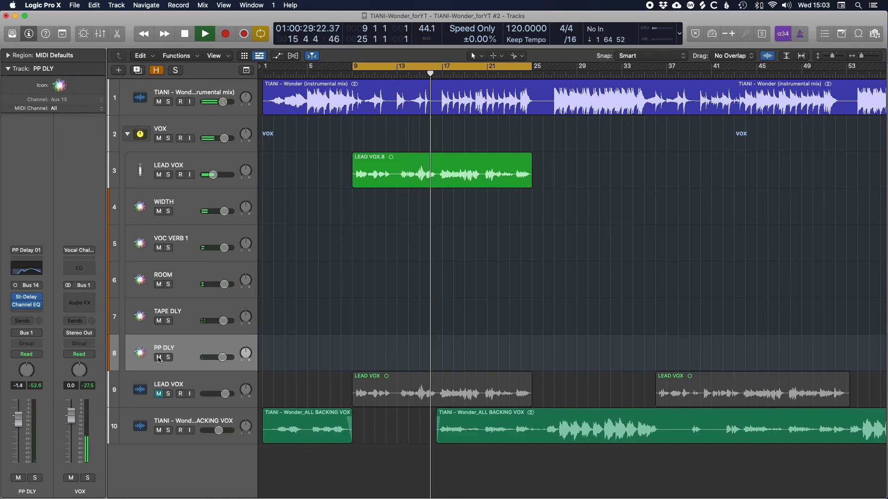
pyautogui.click(183, 201)
pyautogui.click(159, 358)
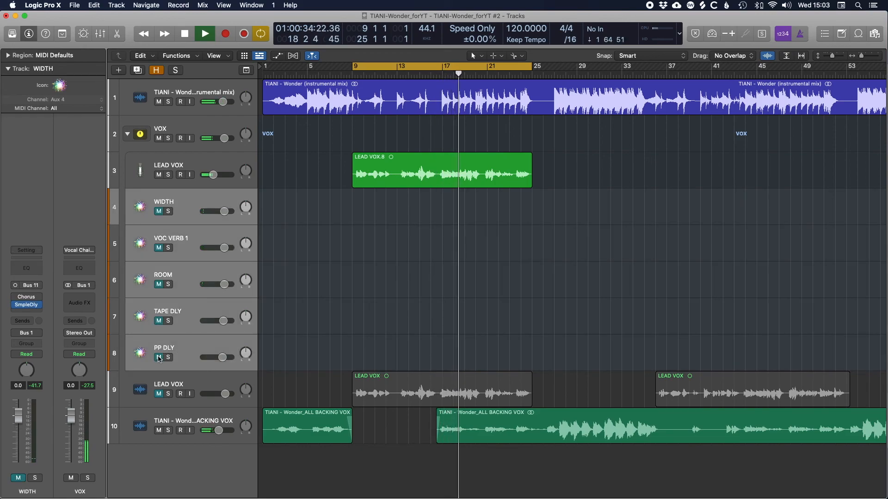
pyautogui.click(159, 358)
# Compare the original LEAD VOX on track 9 with the processed LEAD VOX during playback, leave the original muted and stop.
pyautogui.click(179, 385)
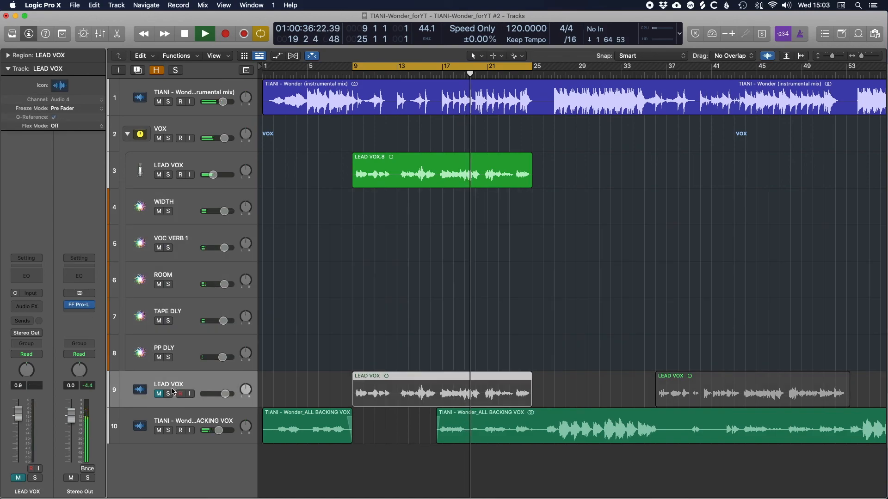
pyautogui.press('m')
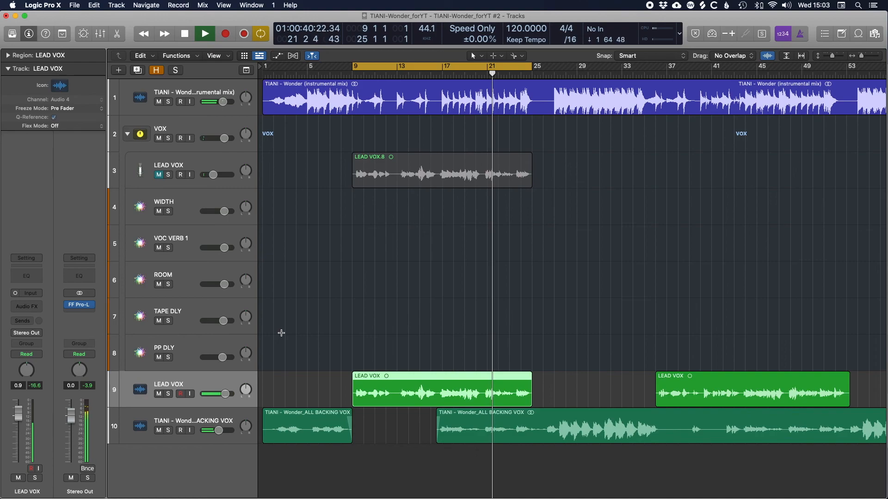
pyautogui.press('m')
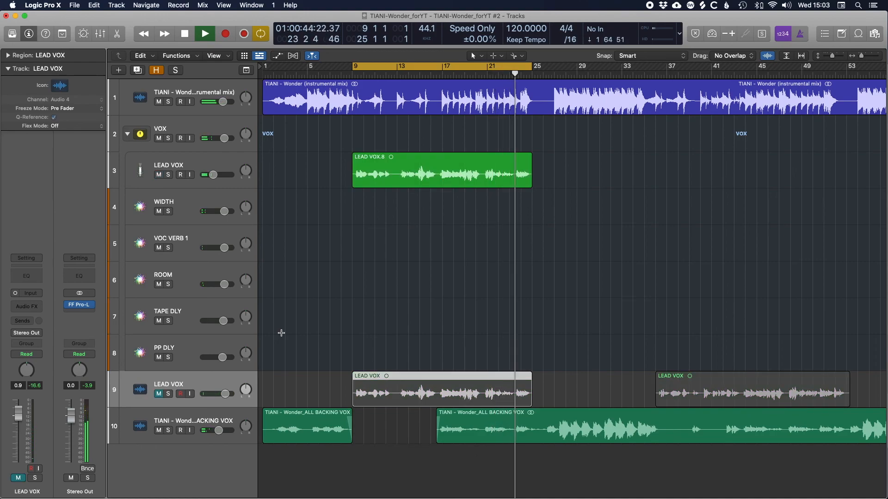
pyautogui.press('m')
pyautogui.press('m')
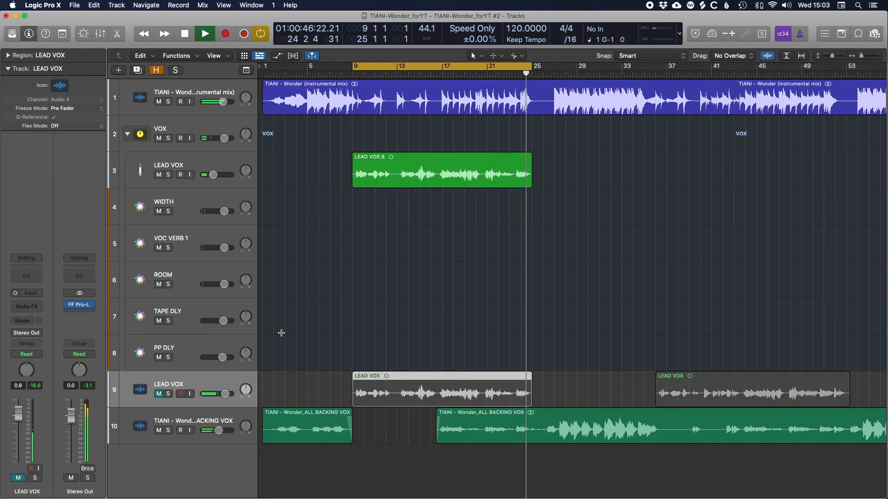
pyautogui.press('space')
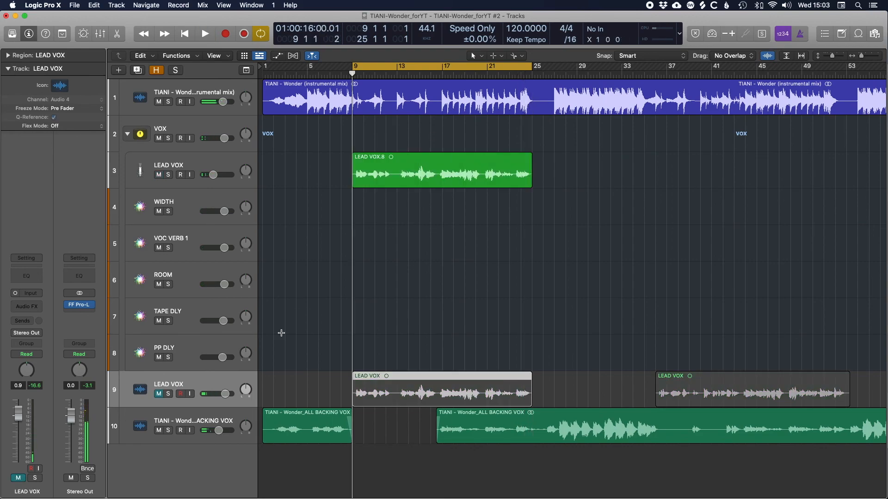